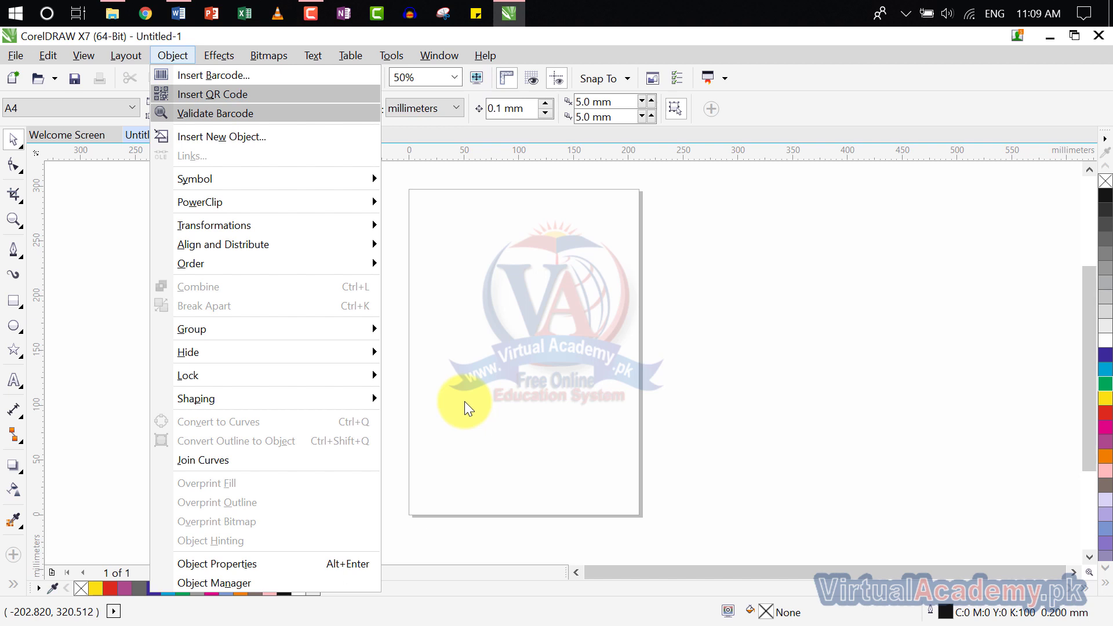
- Draw a vertical rectangle about 15 mm wide and 60 mm high on the page and fill it with cyan
{"action": "left_click", "coordinate": [464, 402]}
{"action": "scroll", "coordinate": [480, 385], "scroll_direction": "up", "scroll_amount": 2}
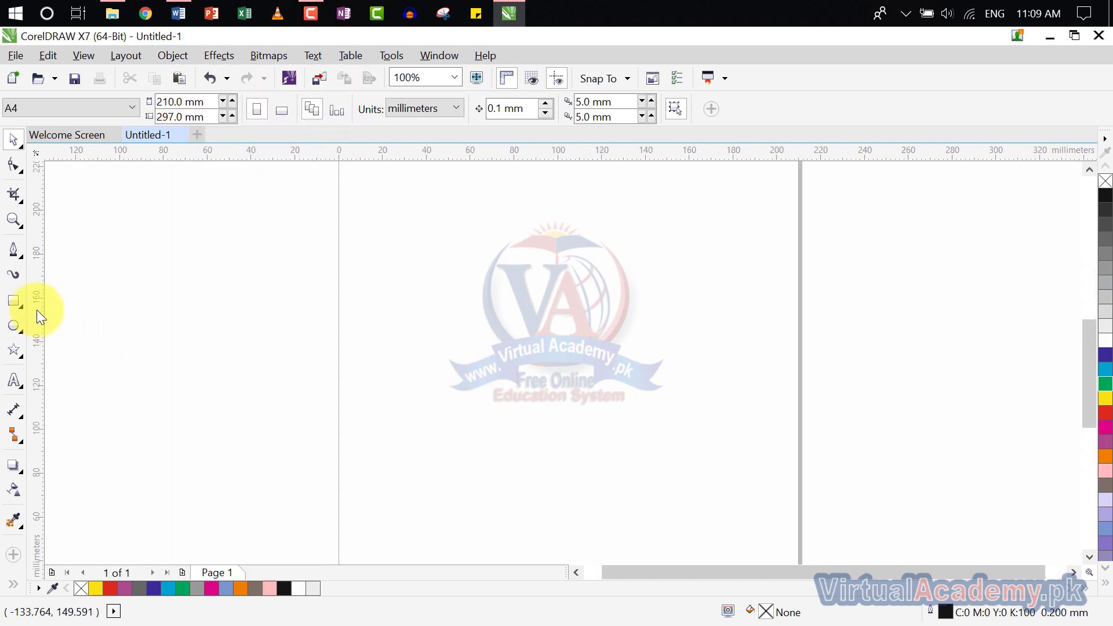
{"action": "left_click", "coordinate": [15, 301]}
{"action": "left_click", "coordinate": [58, 302]}
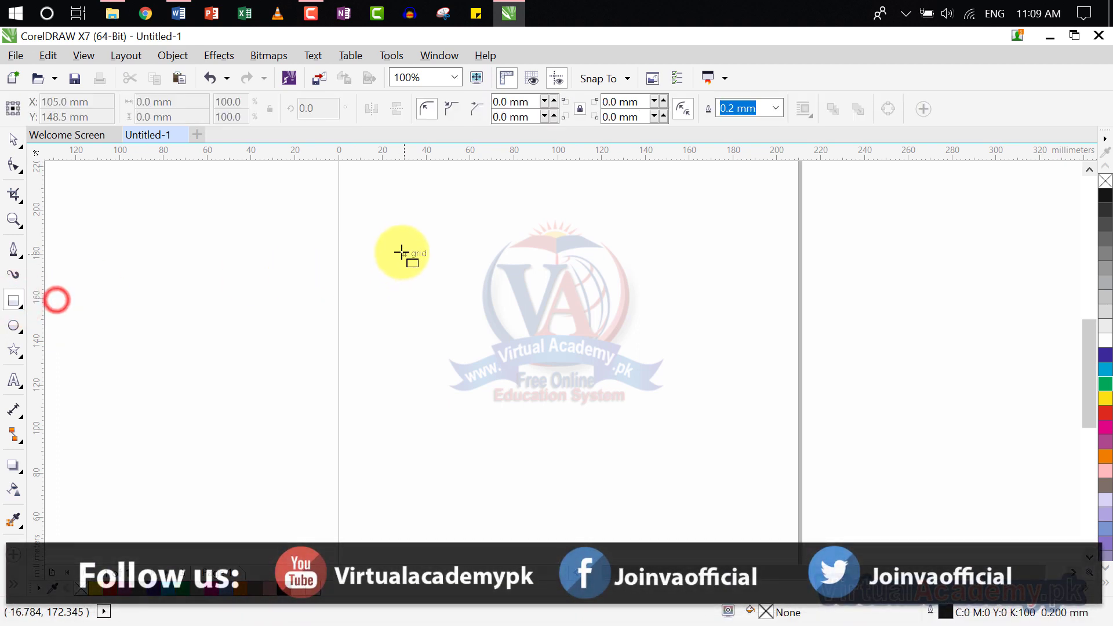
{"action": "mouse_move", "coordinate": [383, 243]}
{"action": "left_mouse_down"}
{"action": "mouse_move", "coordinate": [437, 298]}
{"action": "mouse_move", "coordinate": [443, 422]}
{"action": "mouse_move", "coordinate": [415, 440]}
{"action": "mouse_move", "coordinate": [416, 375]}
{"action": "left_mouse_up"}
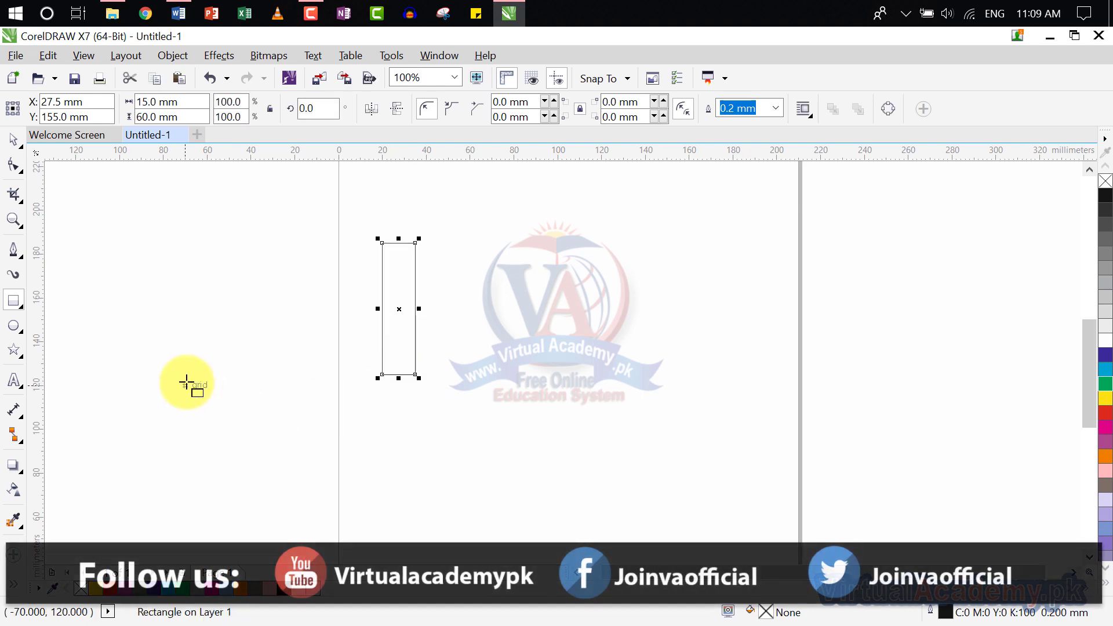
{"action": "left_click", "coordinate": [1106, 370]}
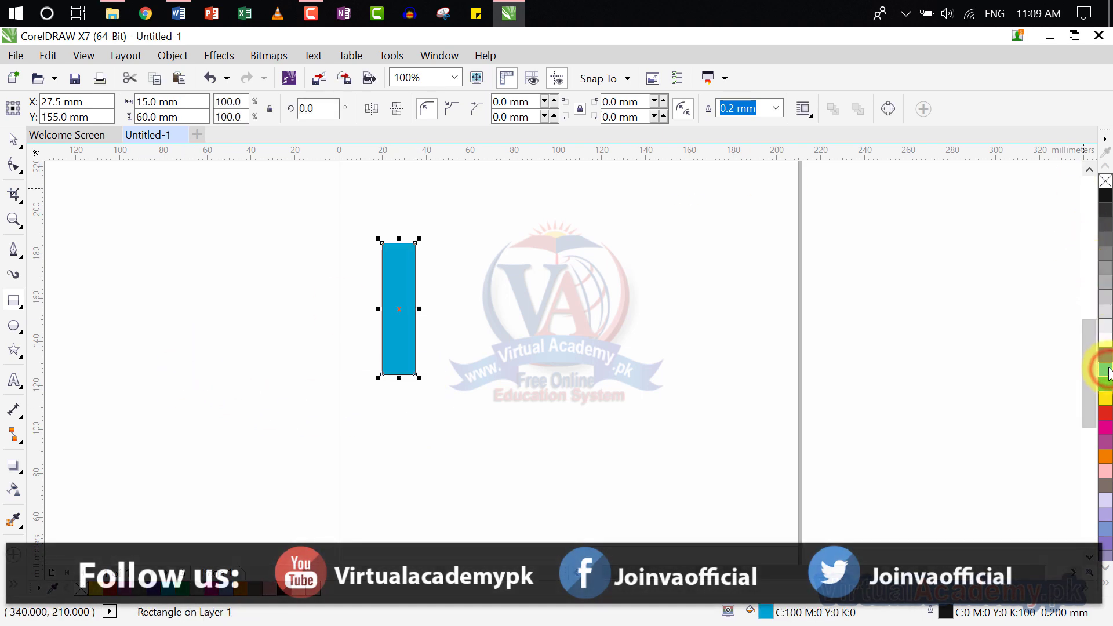
- Show the Position transformation settings and move the cyan rectangle left to about X 22.5 mm
{"action": "left_click", "coordinate": [186, 57]}
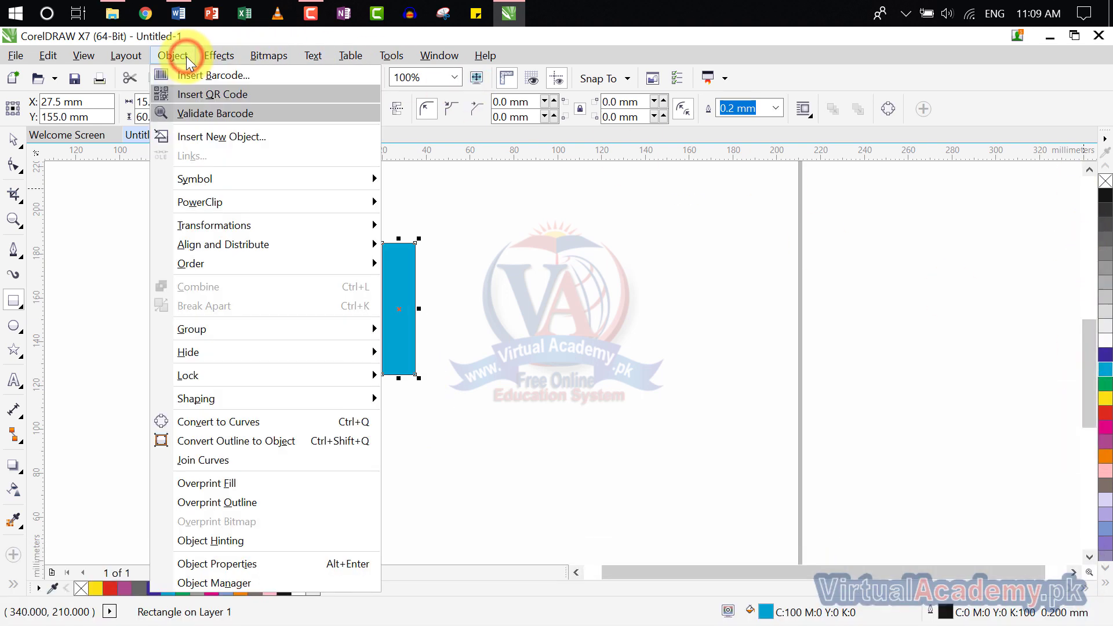
{"action": "mouse_move", "coordinate": [258, 400]}
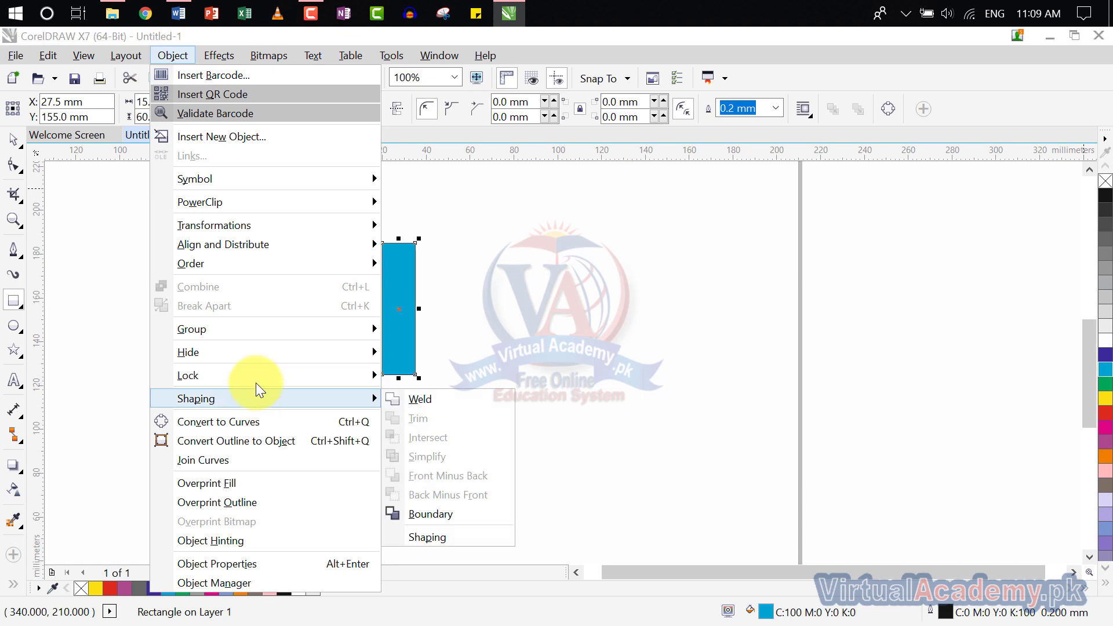
{"action": "mouse_move", "coordinate": [251, 220]}
{"action": "left_click", "coordinate": [400, 226]}
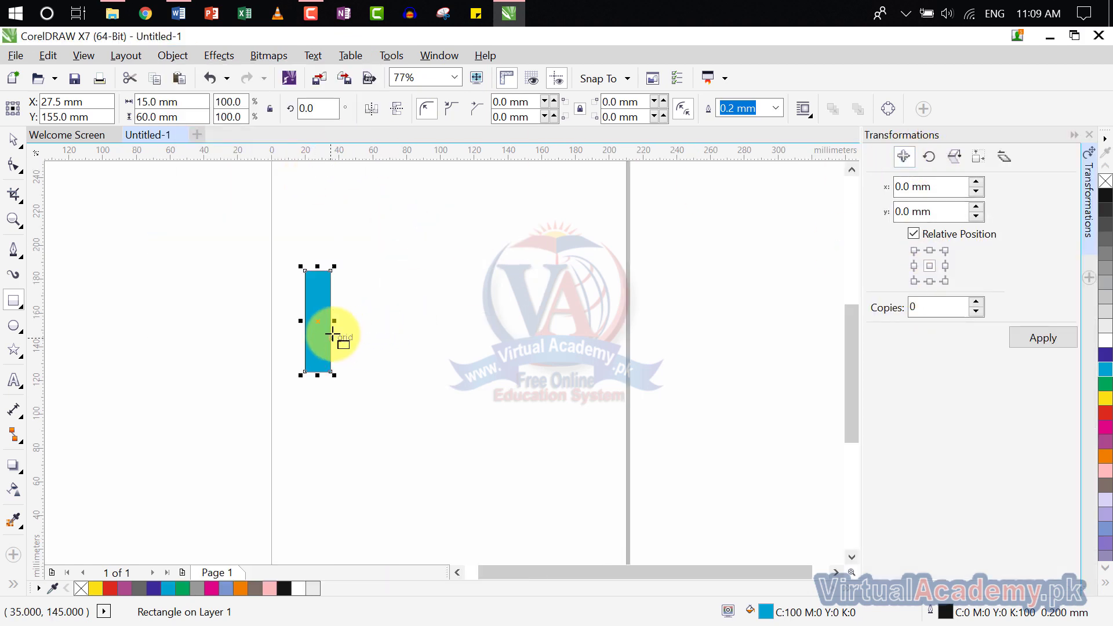
{"action": "scroll", "coordinate": [322, 321], "scroll_direction": "up", "scroll_amount": 2}
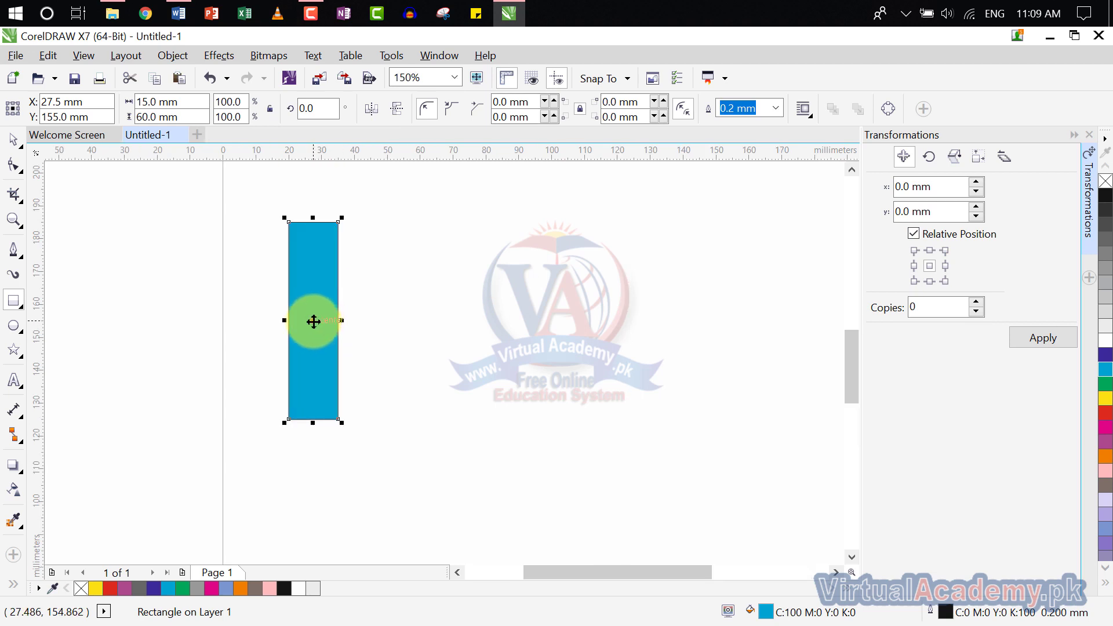
{"action": "left_click_drag", "start_coordinate": [314, 322], "coordinate": [297, 320]}
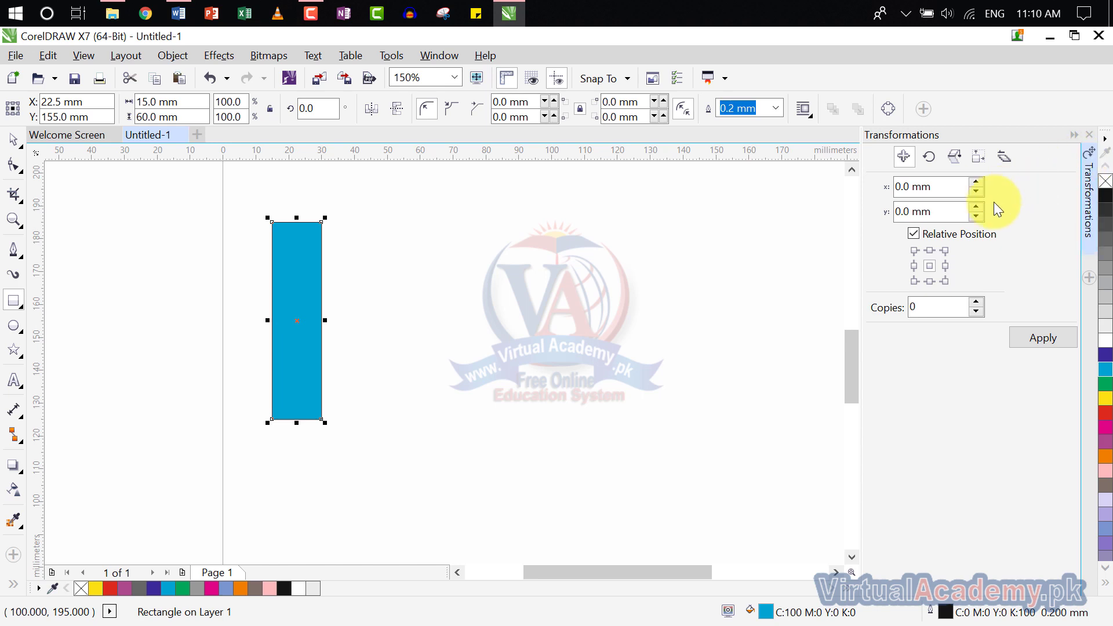
- Create 5 copies of the rectangle side by side to its right, each offset 15 mm horizontally
{"action": "left_click", "coordinate": [946, 266]}
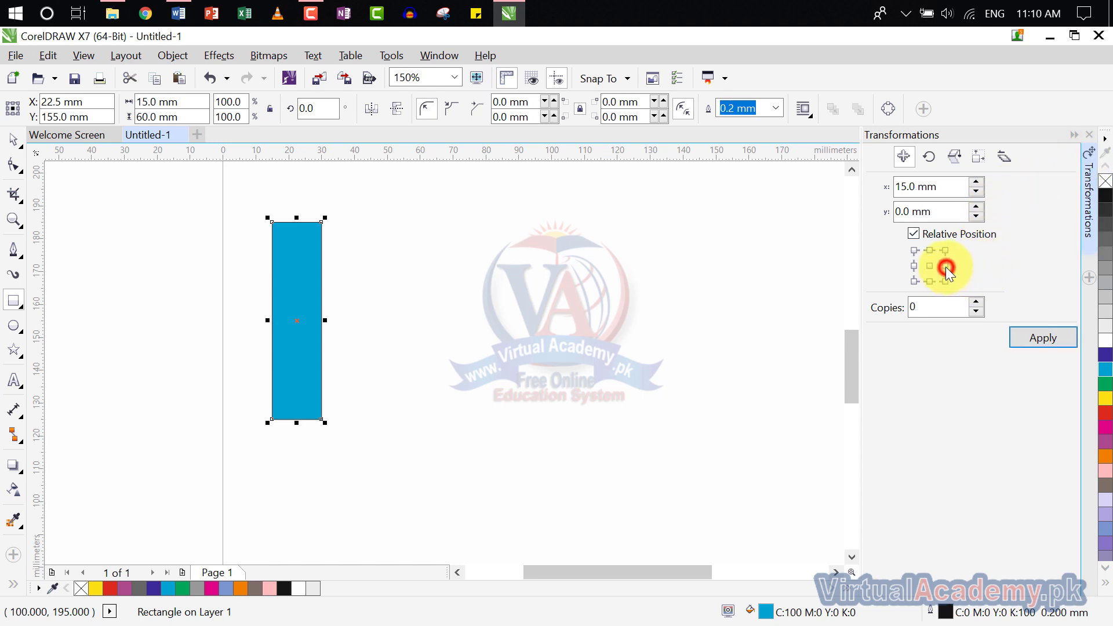
{"action": "double_click", "coordinate": [928, 306]}
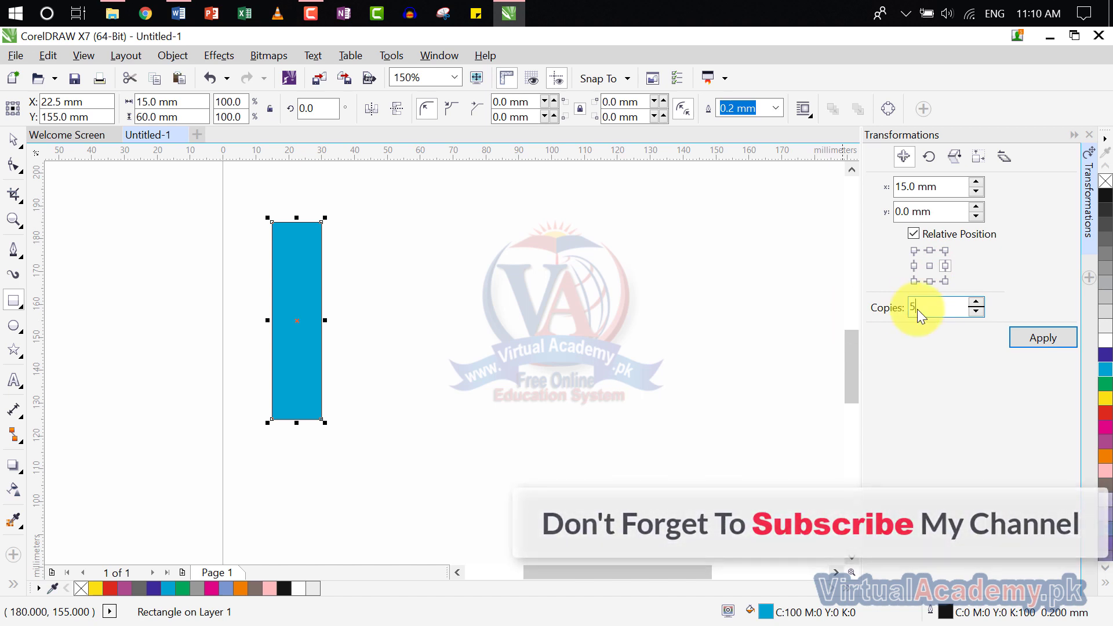
{"action": "type", "text": "5"}
{"action": "left_click", "coordinate": [1043, 337]}
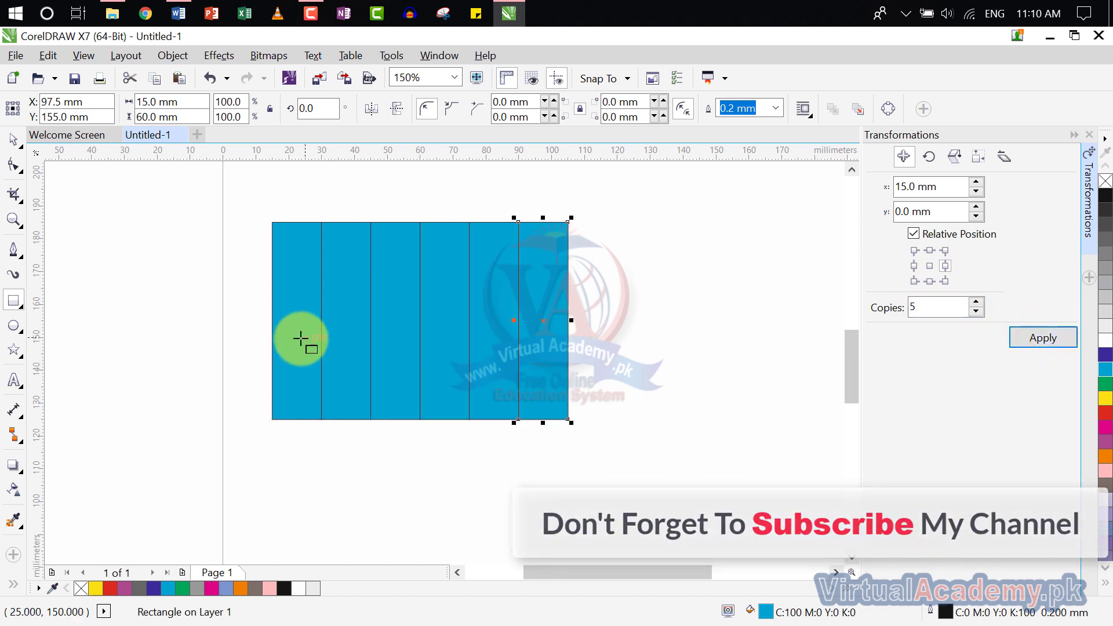
- Extend the row with 3 more copies to the right of the last rectangle
{"action": "double_click", "coordinate": [939, 311]}
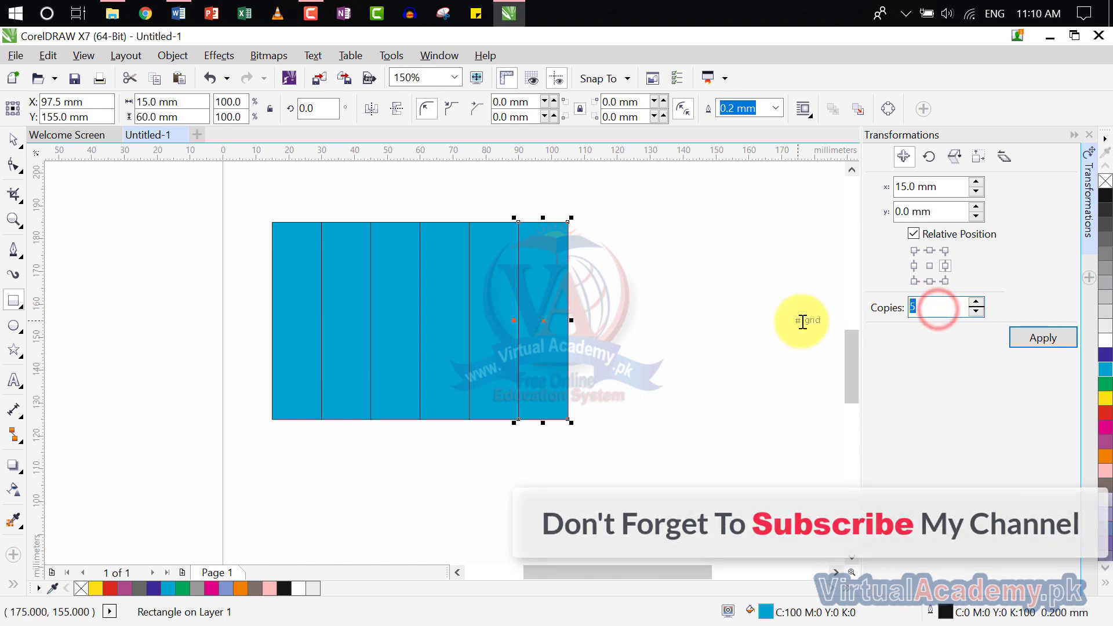
{"action": "type", "text": "3"}
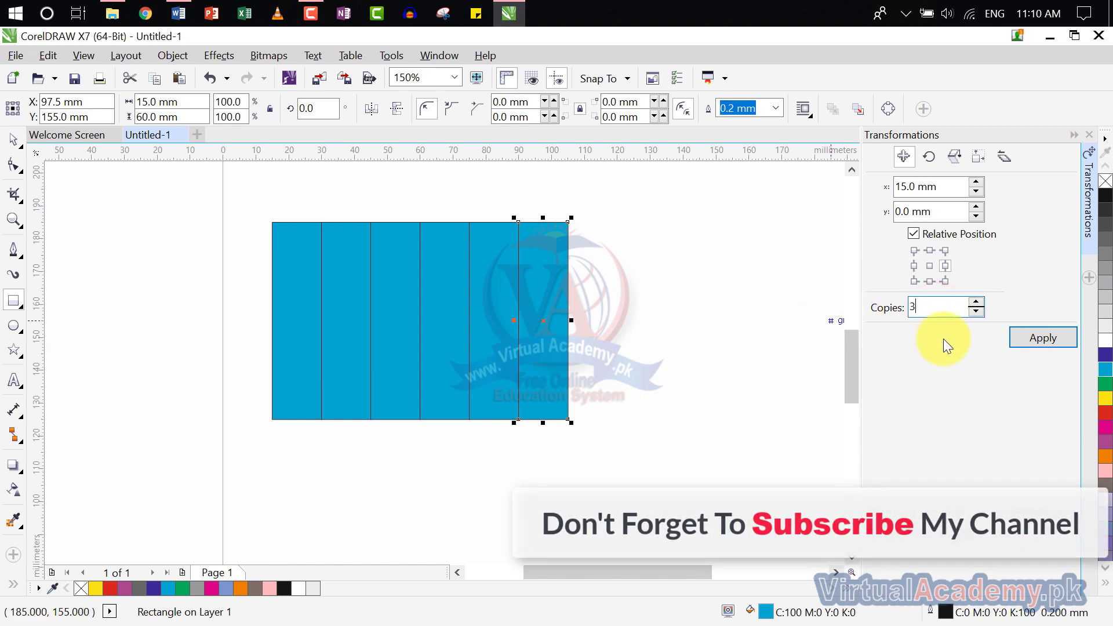
{"action": "left_click", "coordinate": [1041, 337]}
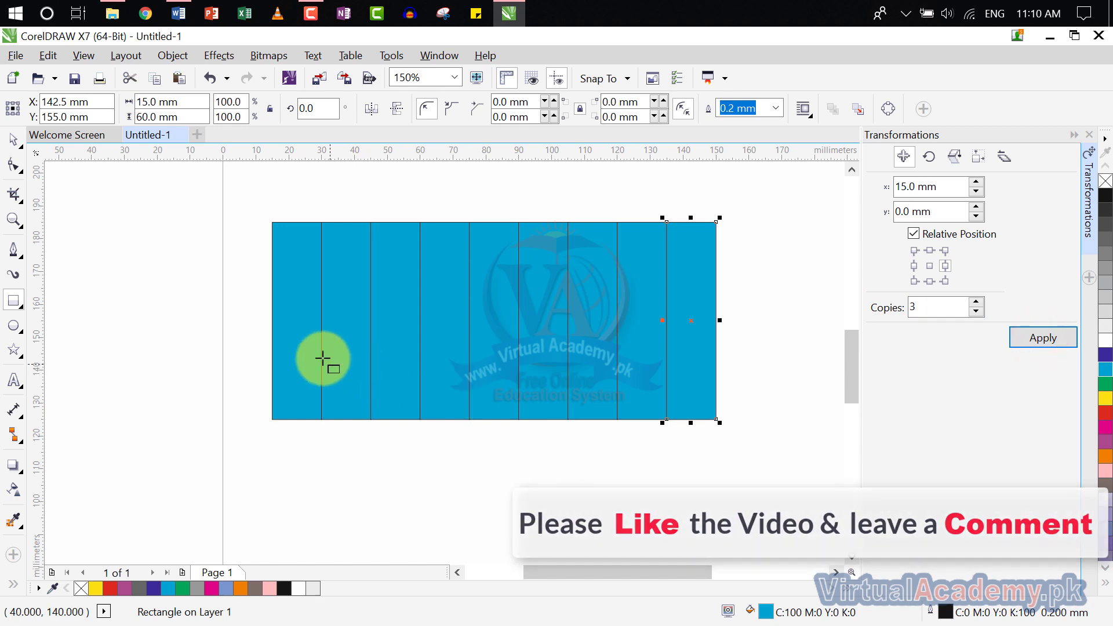
- Fill the second rectangle with red, the third with orange and the fourth with dark grey
{"action": "left_click", "coordinate": [304, 342]}
{"action": "left_click", "coordinate": [343, 328]}
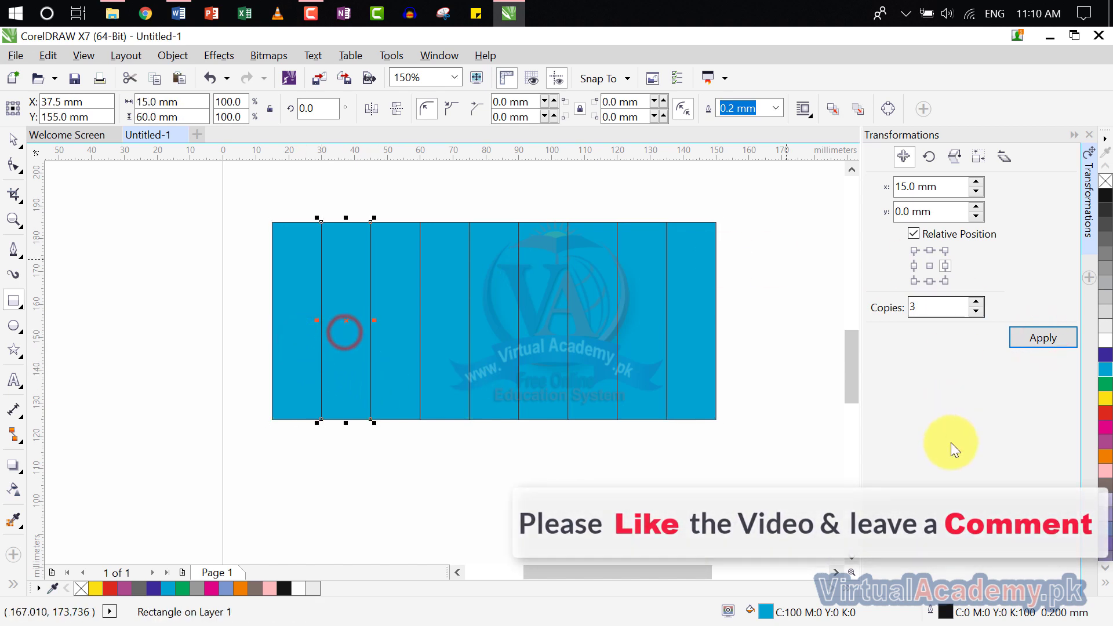
{"action": "left_click", "coordinate": [1105, 427]}
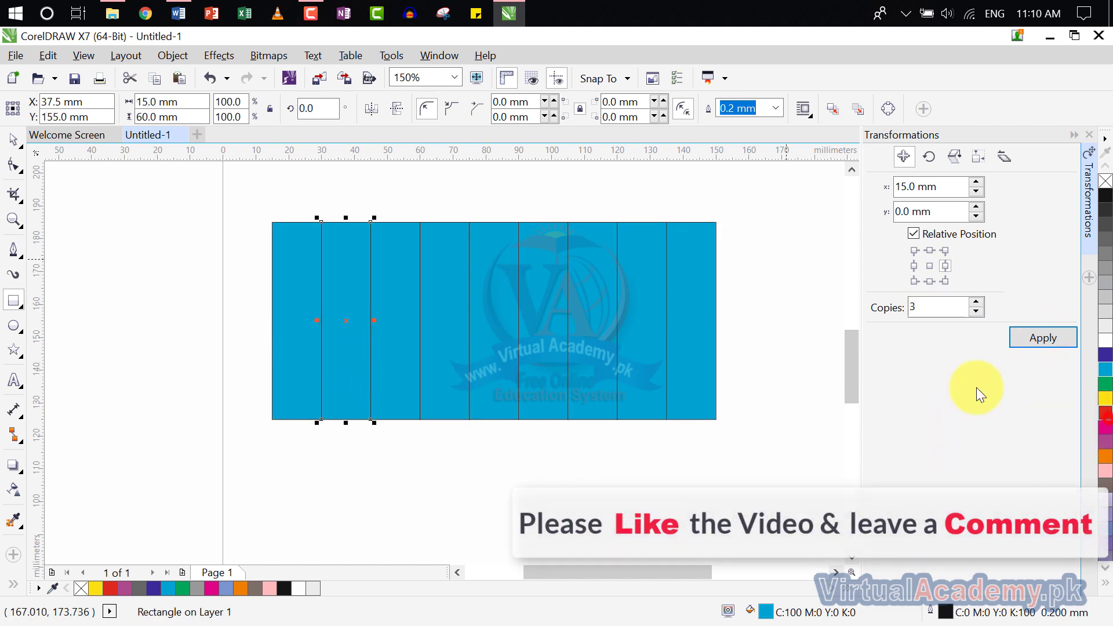
{"action": "left_click", "coordinate": [410, 316]}
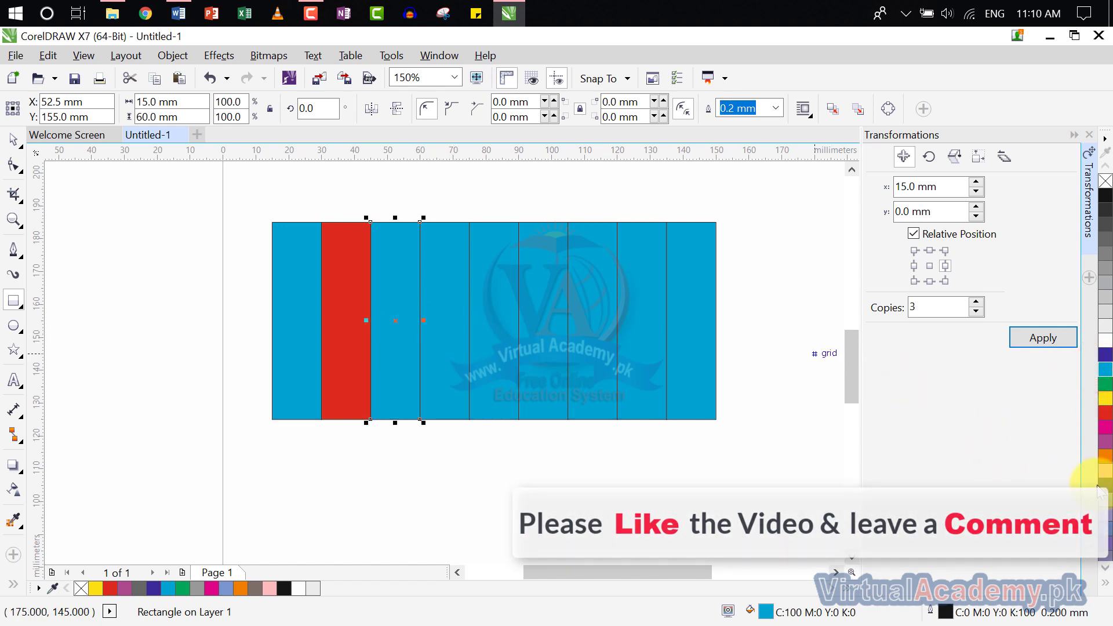
{"action": "left_click", "coordinate": [1106, 456]}
{"action": "left_click", "coordinate": [429, 344]}
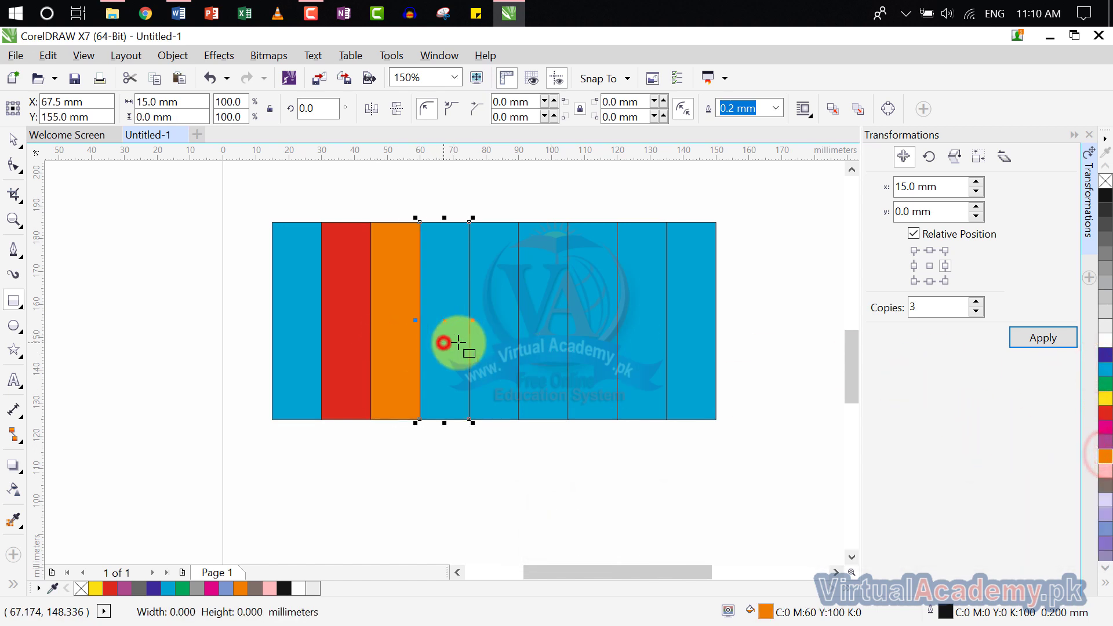
{"action": "left_click", "coordinate": [1108, 249]}
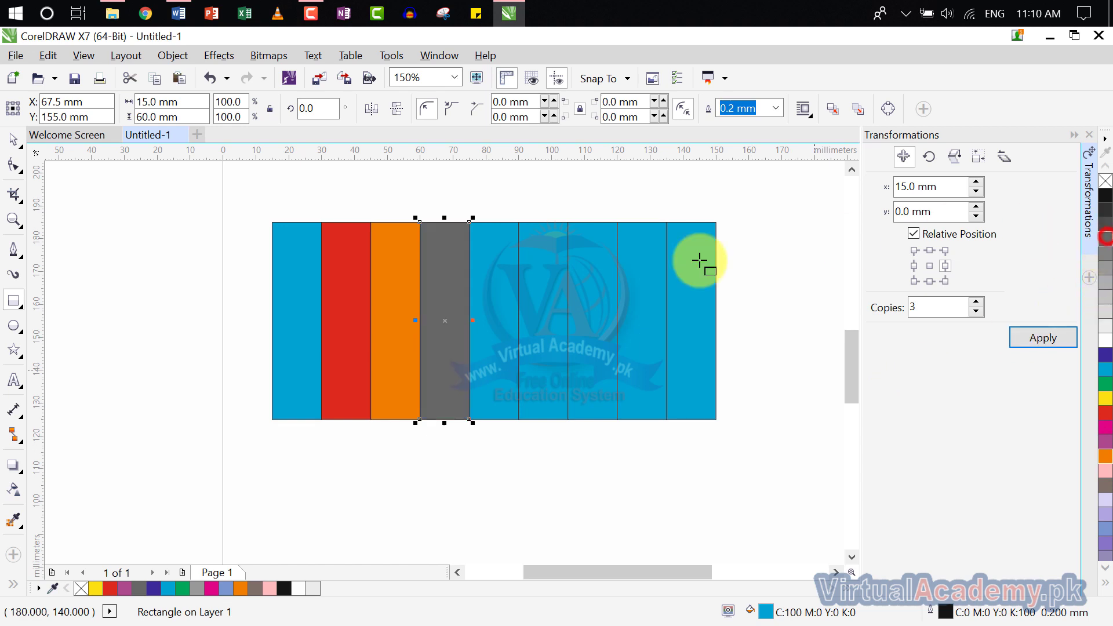
- Fill the fifth rectangle with periwinkle blue, the sixth with purple and the seventh with mauve
{"action": "left_click", "coordinate": [493, 304]}
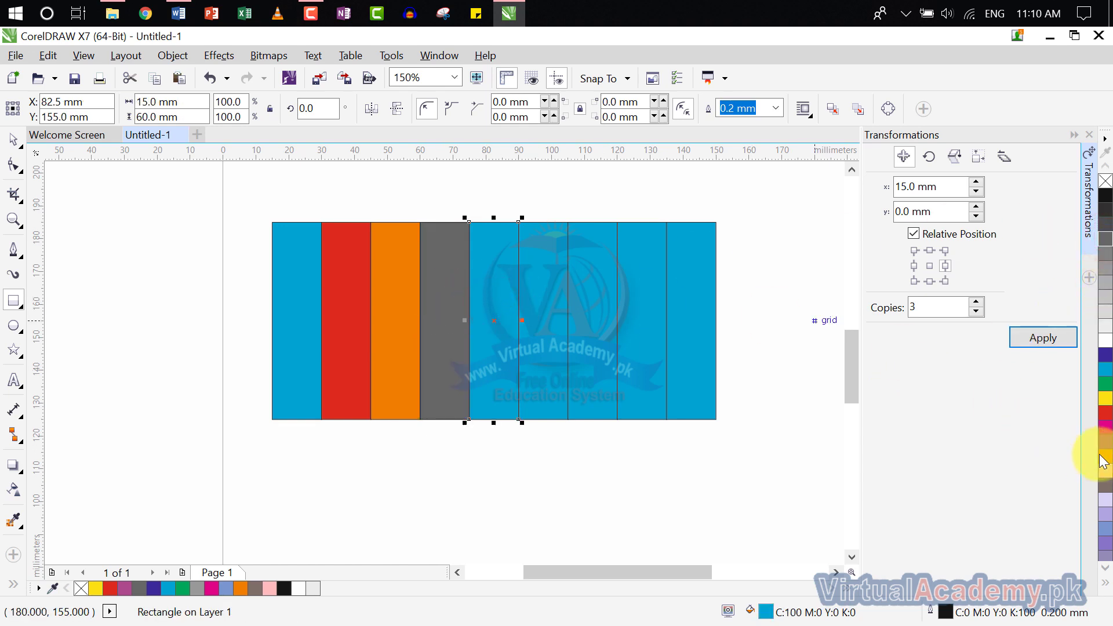
{"action": "left_click", "coordinate": [1106, 532]}
{"action": "left_click", "coordinate": [557, 330]}
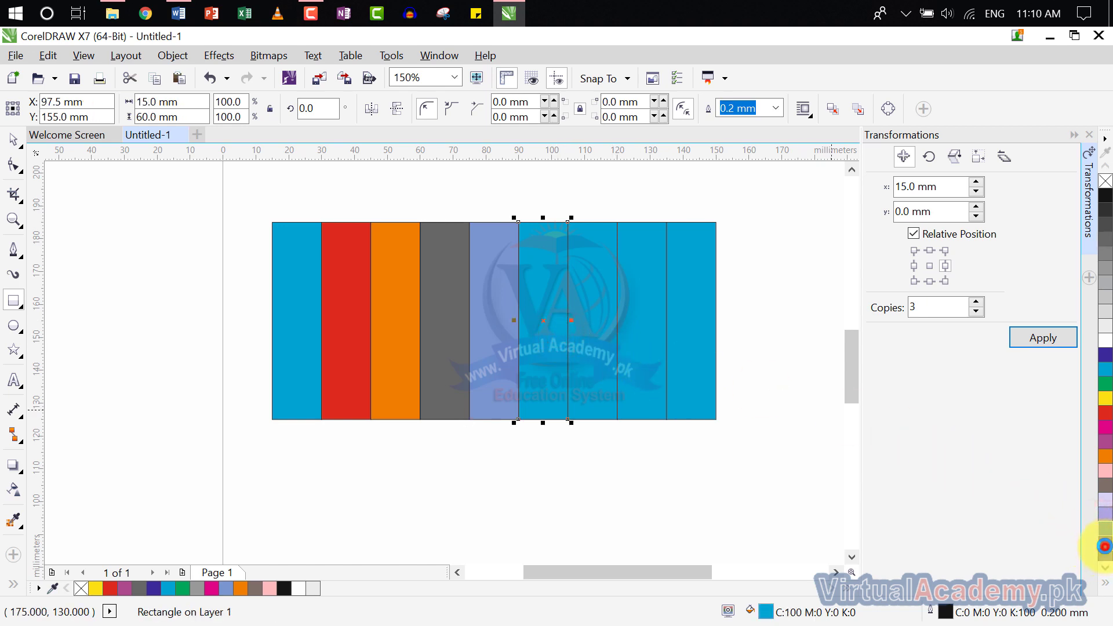
{"action": "left_click", "coordinate": [1105, 547]}
{"action": "left_click", "coordinate": [603, 325]}
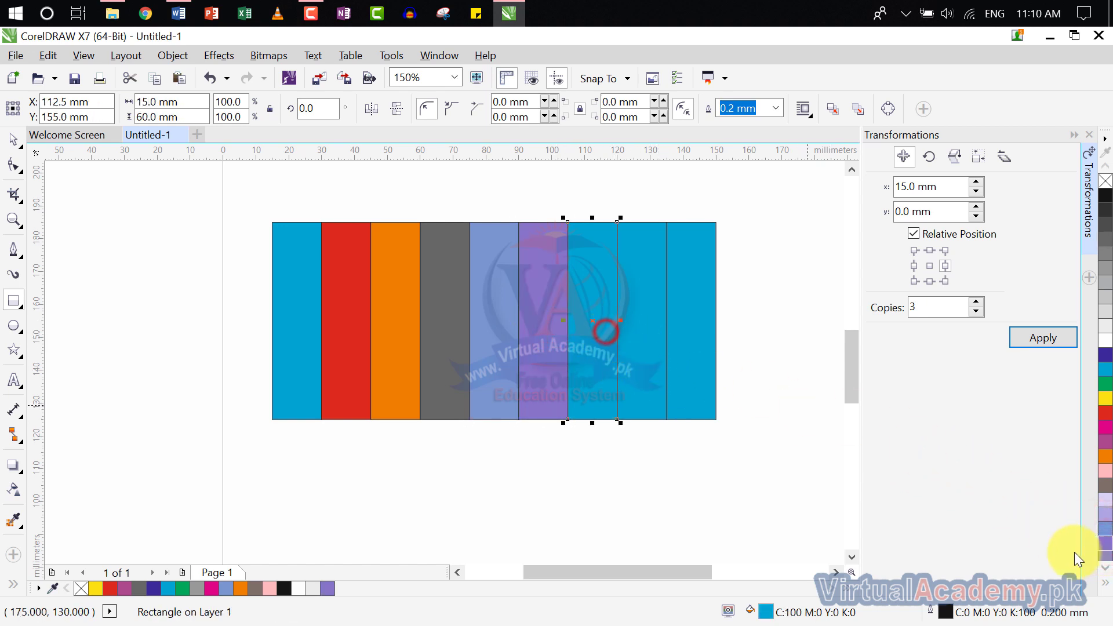
{"action": "left_click", "coordinate": [1107, 579]}
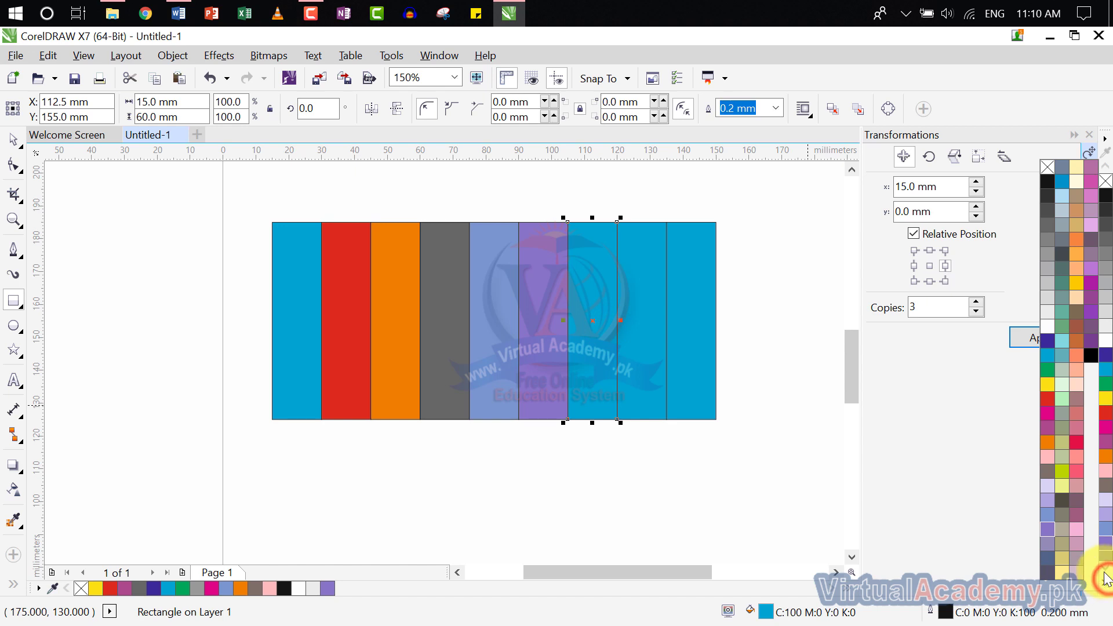
{"action": "left_click", "coordinate": [1075, 514]}
- Fill the eighth rectangle with light orange and the ninth with golden yellow
{"action": "left_click", "coordinate": [651, 367]}
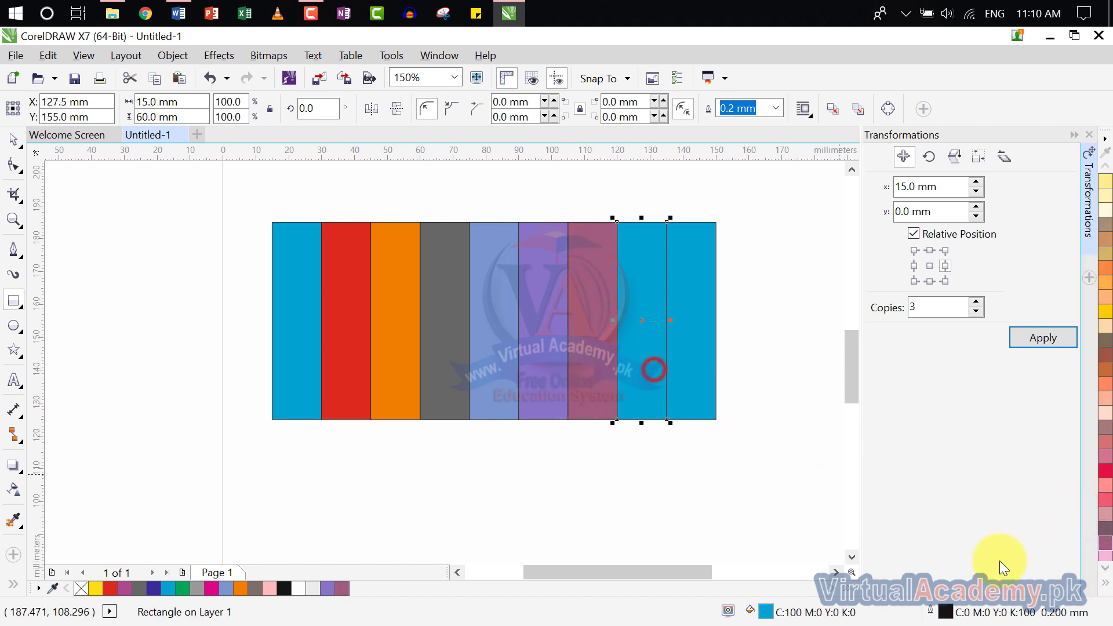
{"action": "left_click", "coordinate": [1096, 580]}
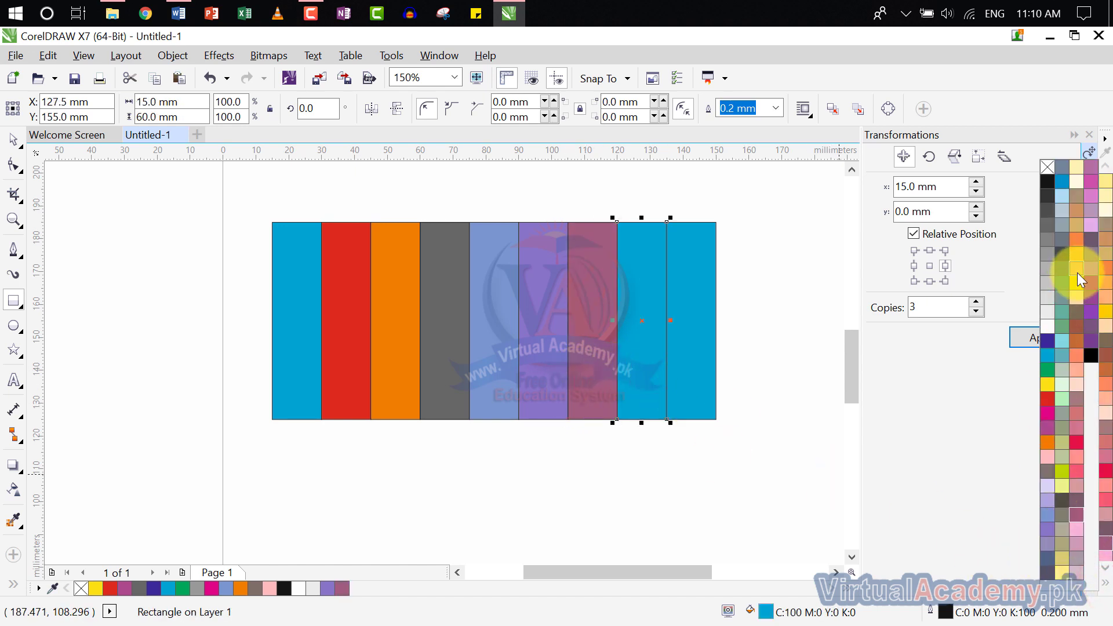
{"action": "left_click", "coordinate": [1078, 256]}
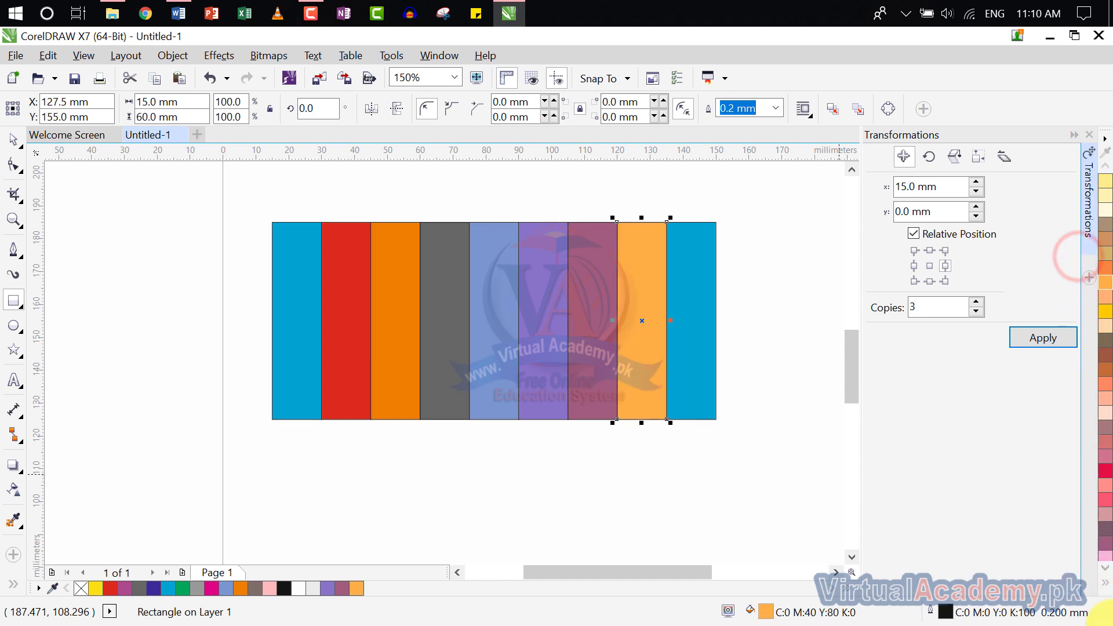
{"action": "left_click", "coordinate": [703, 359]}
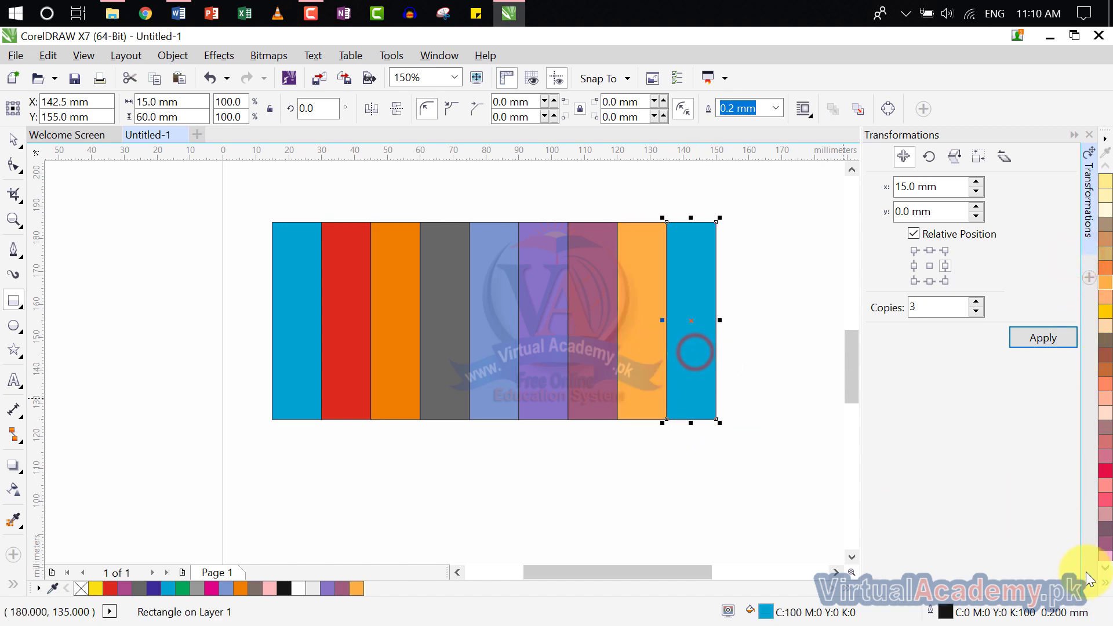
{"action": "left_click", "coordinate": [1105, 583]}
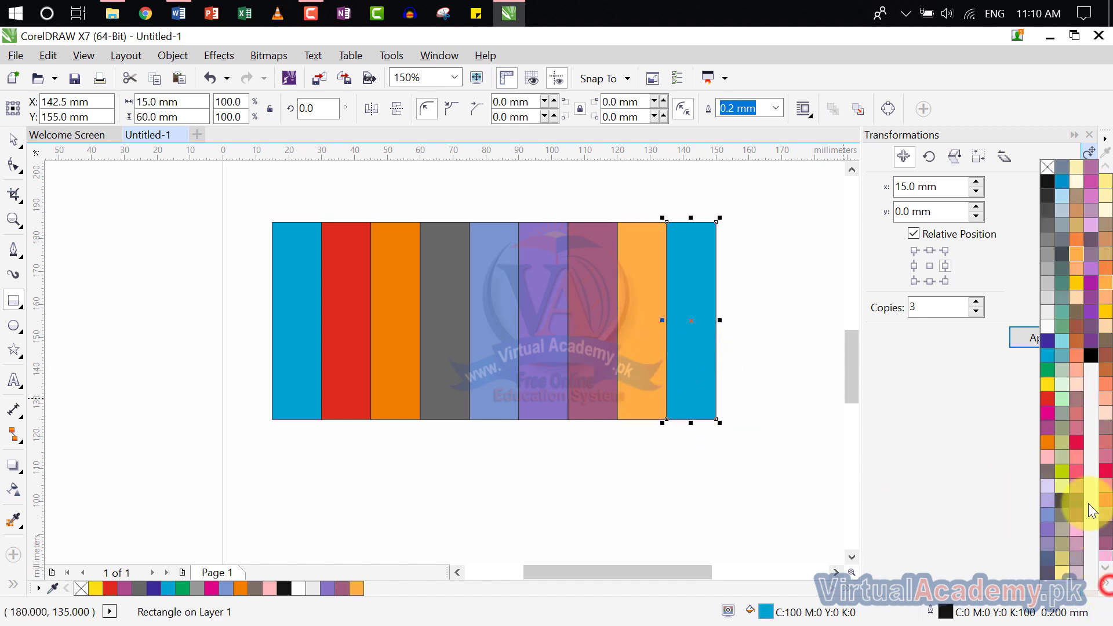
{"action": "left_click", "coordinate": [1105, 313]}
{"action": "left_click", "coordinate": [753, 235]}
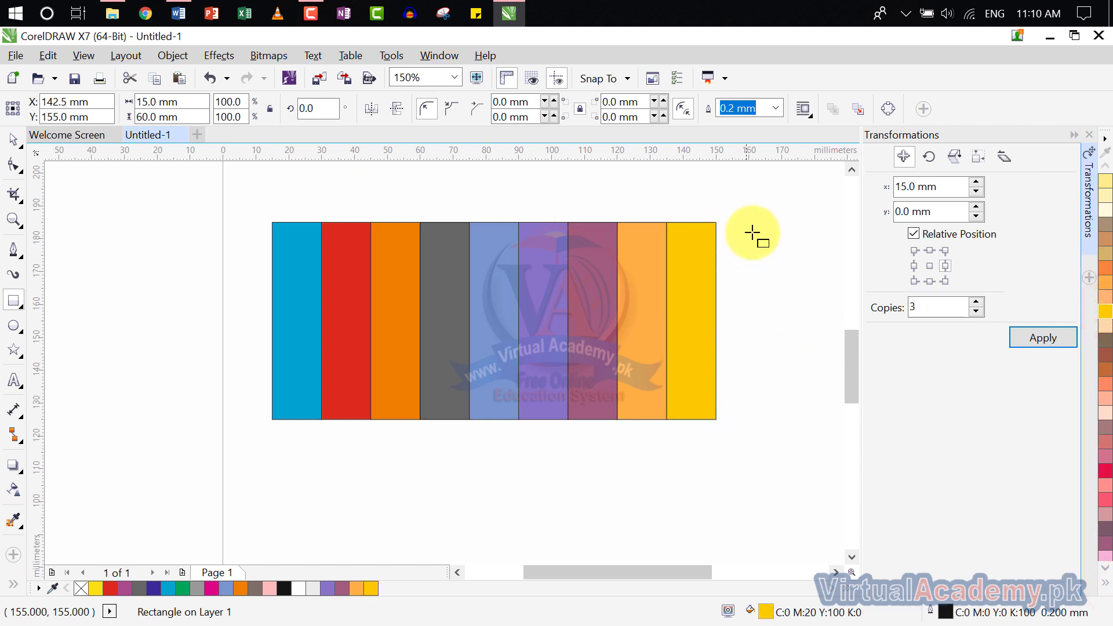
- Select all nine rectangles and remove their outlines
{"action": "left_click", "coordinate": [13, 139]}
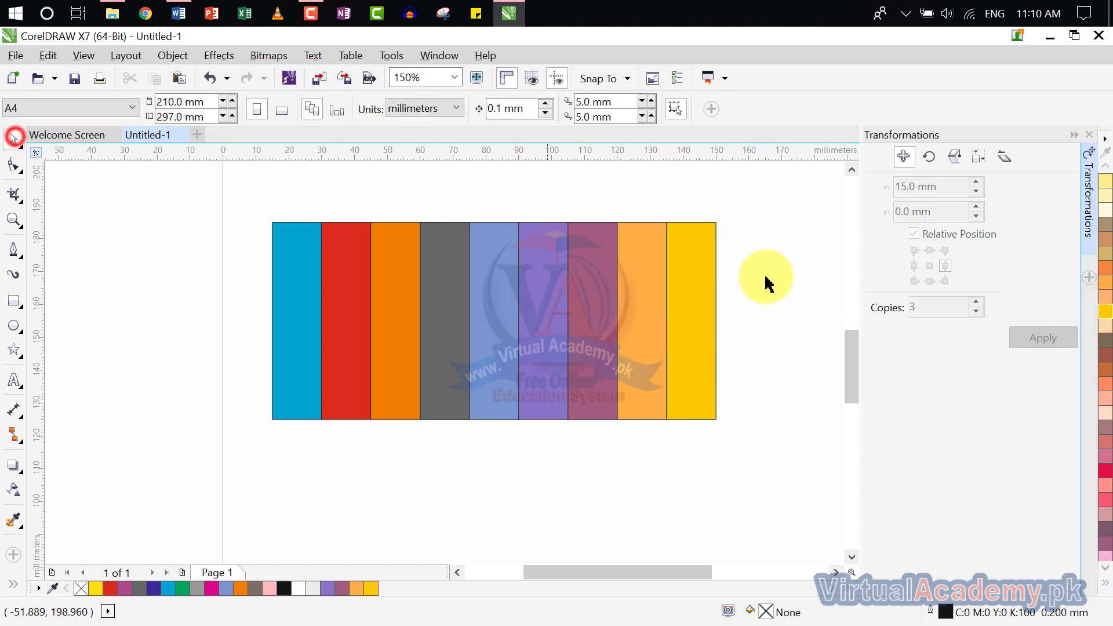
{"action": "left_click_drag", "start_coordinate": [748, 206], "coordinate": [196, 464]}
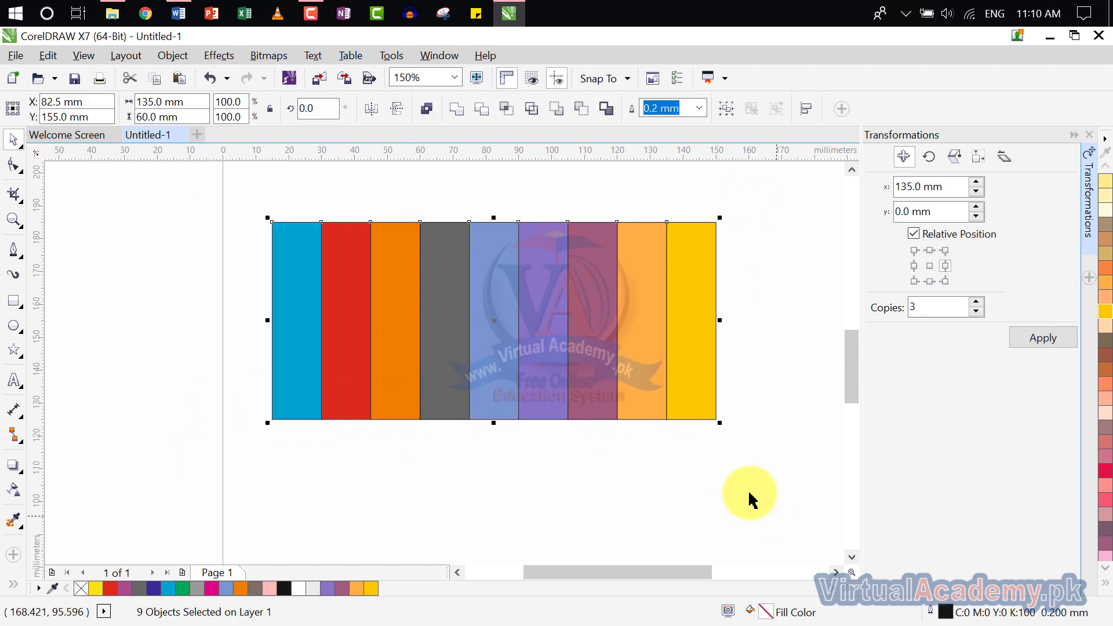
{"action": "left_click", "coordinate": [1106, 585]}
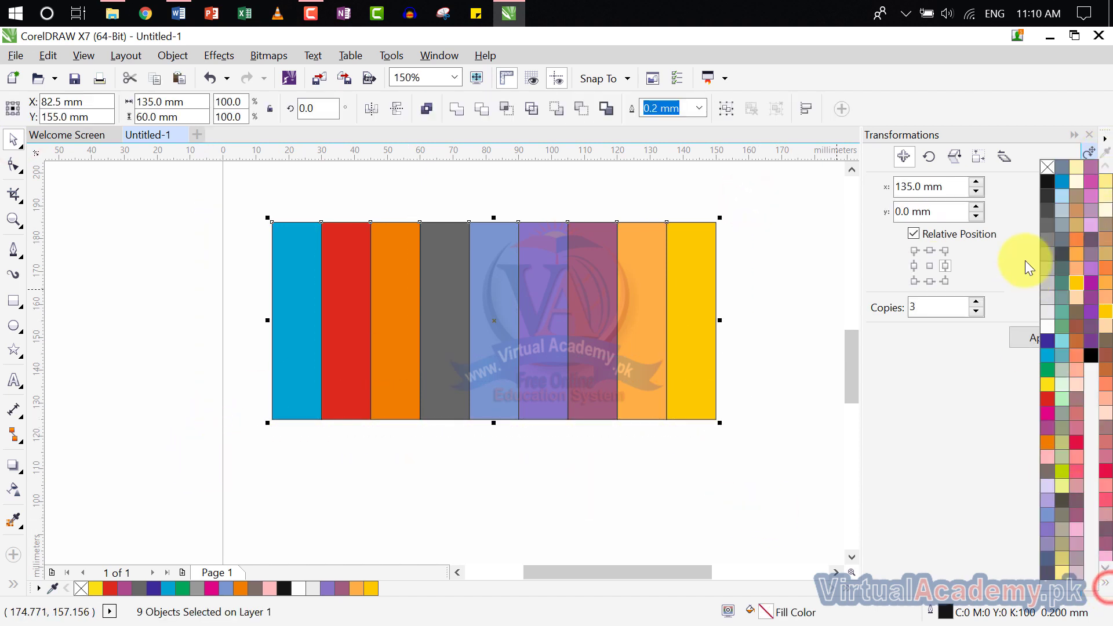
{"action": "right_click", "coordinate": [1052, 169]}
{"action": "left_click", "coordinate": [741, 288]}
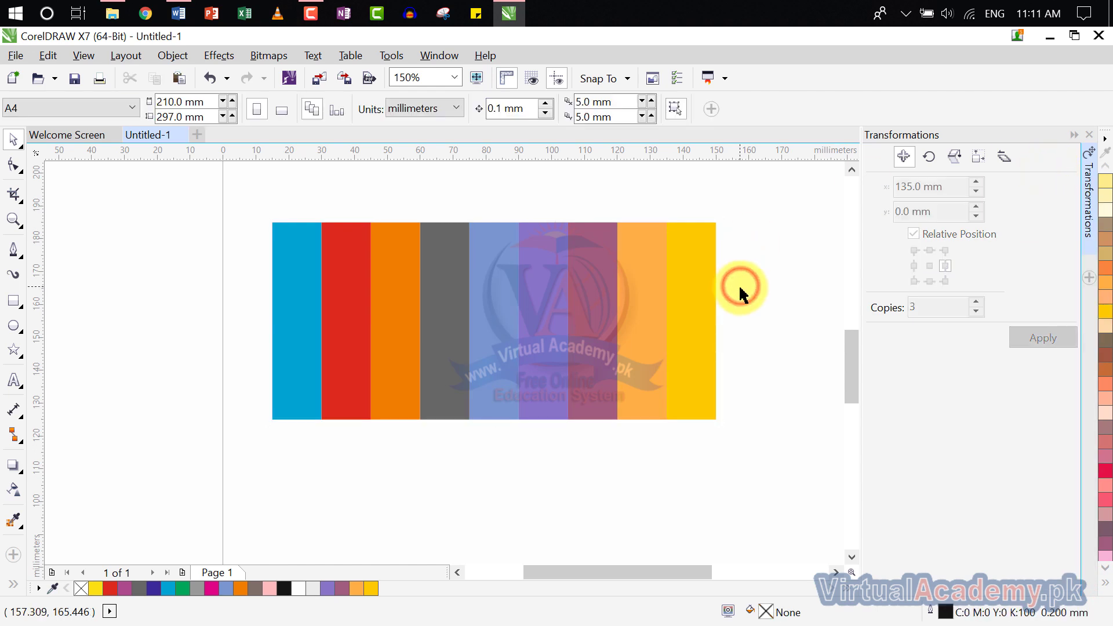
- Select all nine coloured rectangles and group them into a single object
{"action": "left_click_drag", "start_coordinate": [766, 203], "coordinate": [231, 462]}
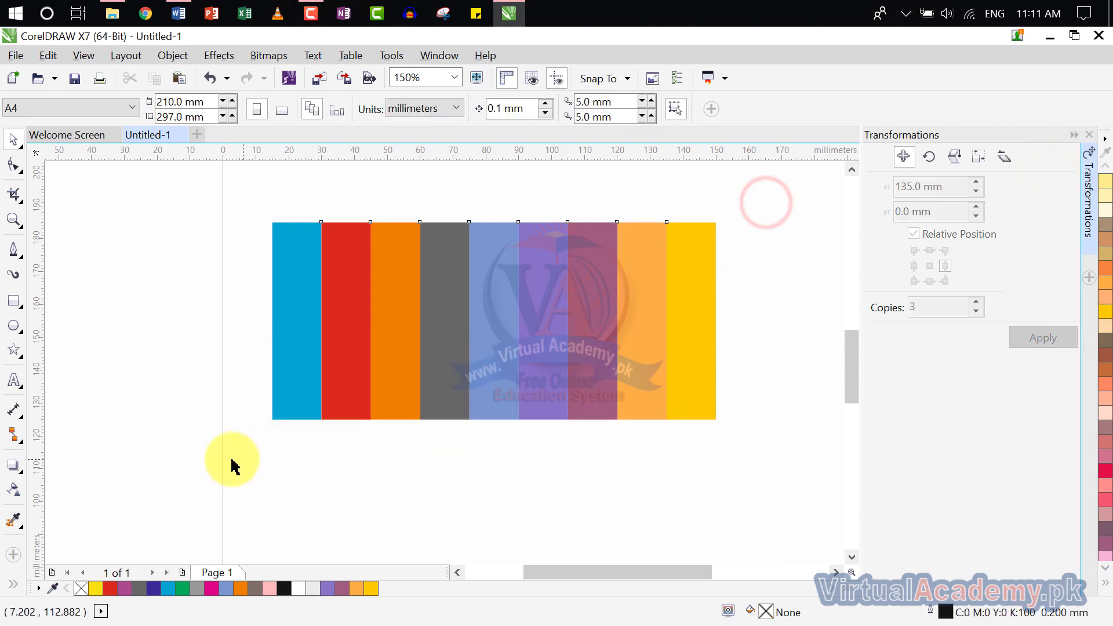
{"action": "key", "text": "ctrl+g"}
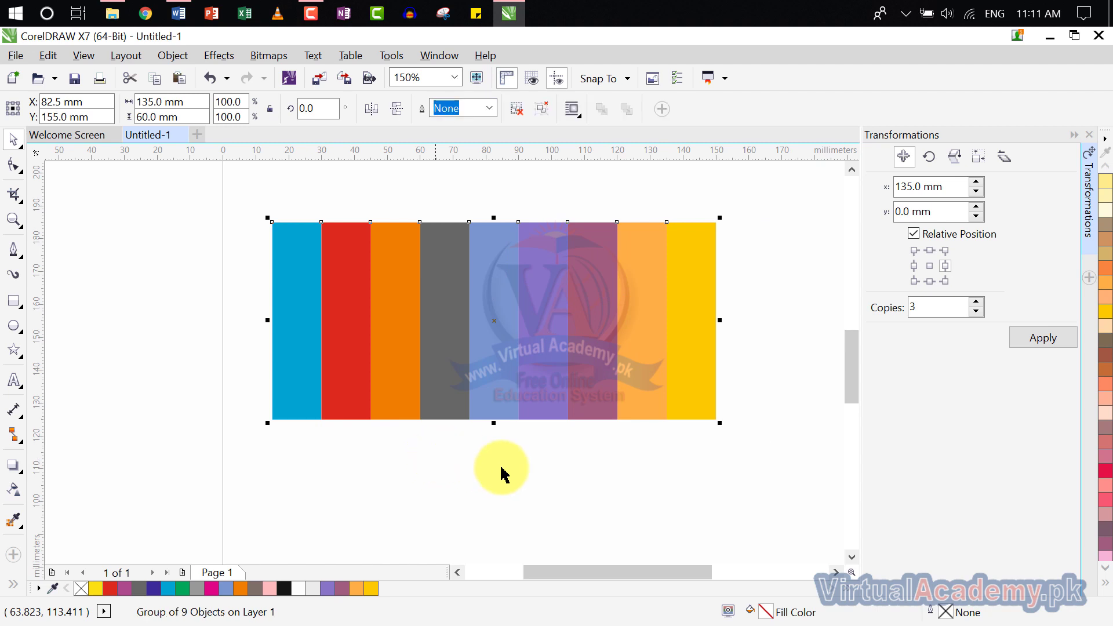
{"action": "left_click", "coordinate": [544, 492]}
{"action": "left_click", "coordinate": [541, 335]}
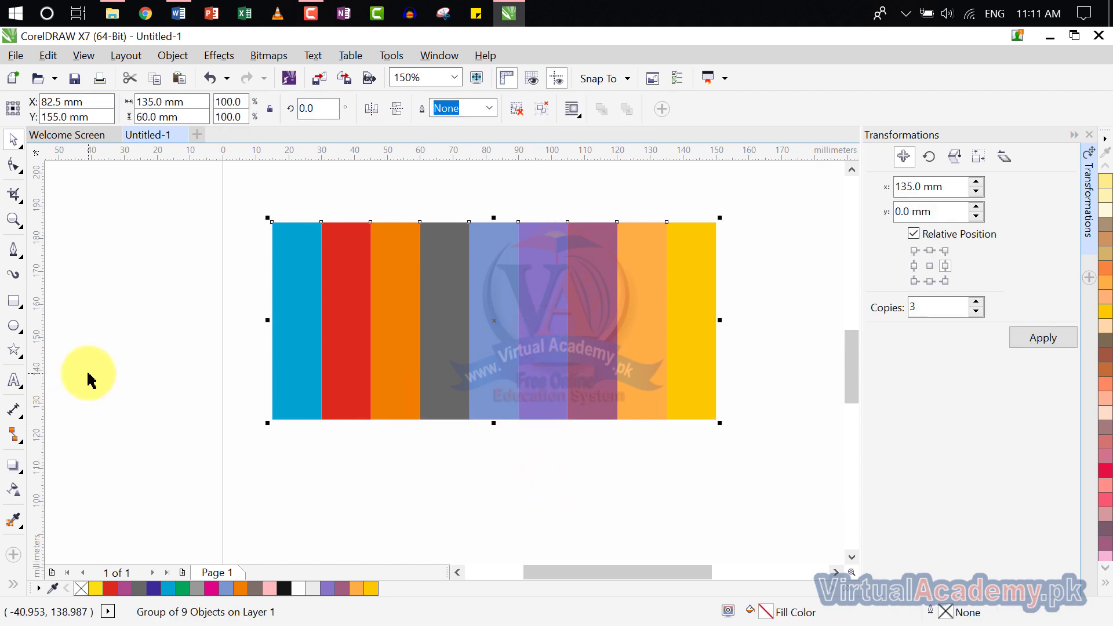
- Add the artistic text "Virtual Academy" below the rectangles and enlarge it to about 100 mm wide
{"action": "left_click", "coordinate": [14, 380]}
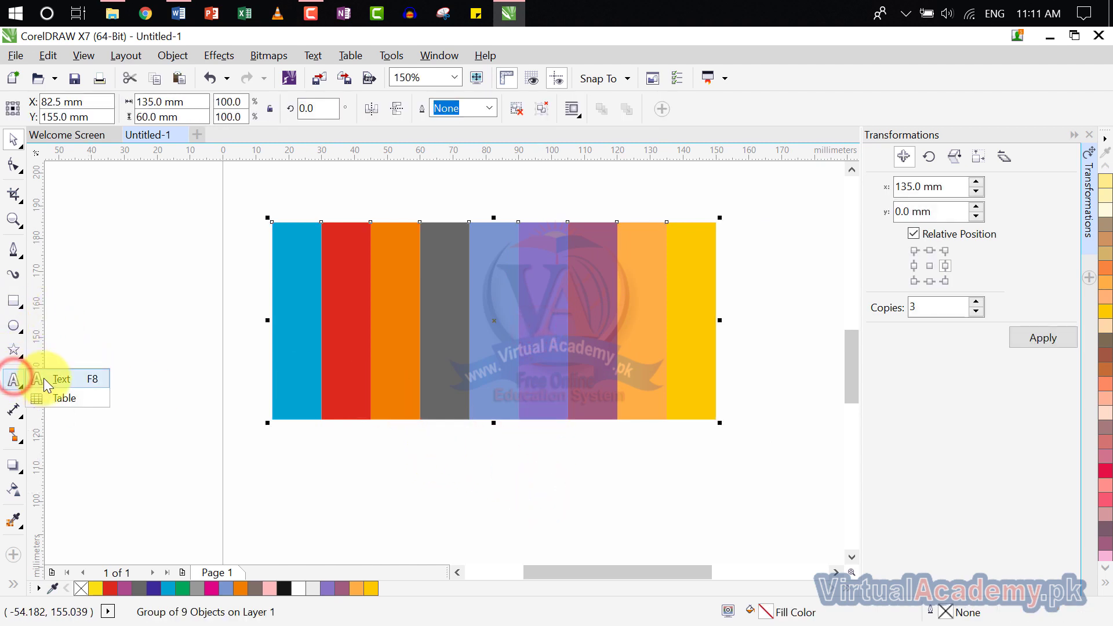
{"action": "left_click", "coordinate": [328, 474]}
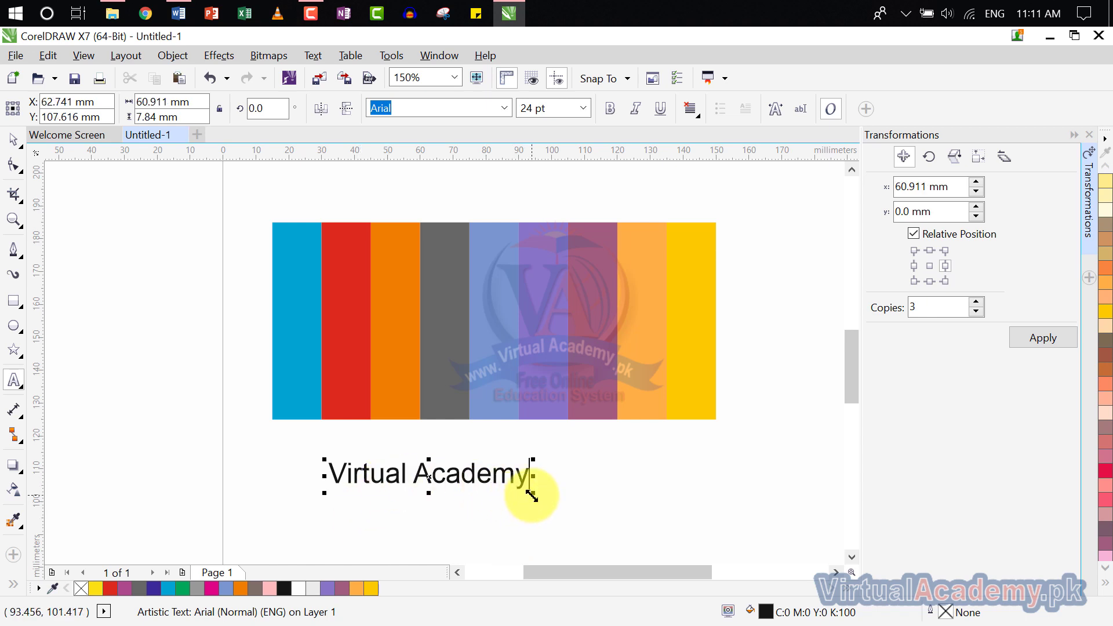
{"action": "left_click_drag", "start_coordinate": [531, 496], "coordinate": [659, 536]}
- Set the font of the whole "Virtual Academy" text to Arial Black
{"action": "left_click_drag", "start_coordinate": [645, 492], "coordinate": [305, 480]}
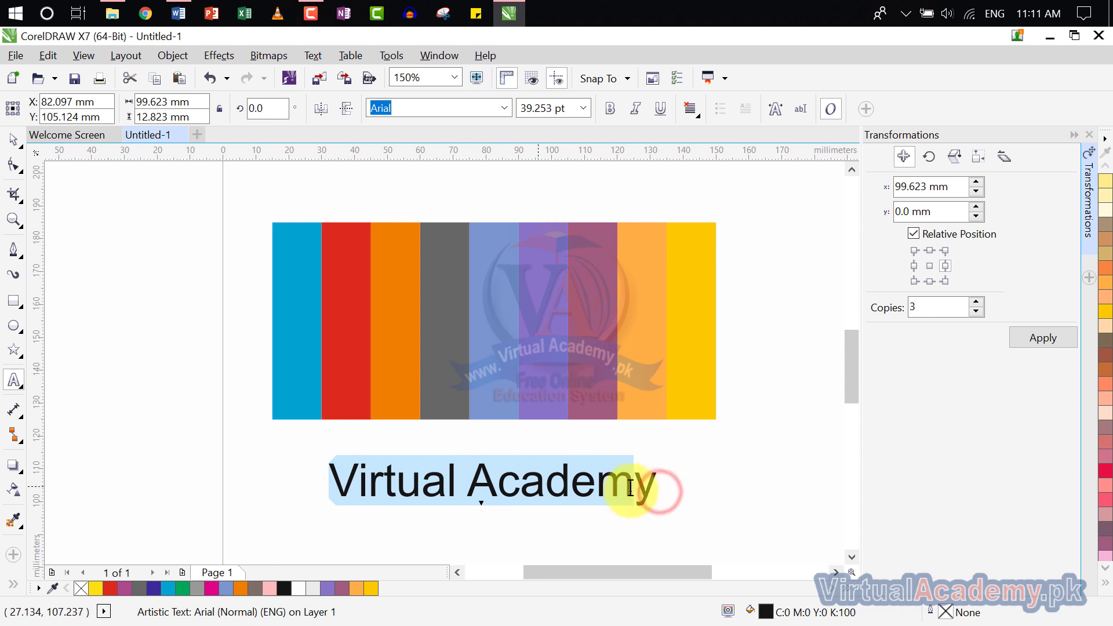
{"action": "left_click", "coordinate": [653, 482]}
{"action": "left_click_drag", "start_coordinate": [655, 483], "coordinate": [291, 490]}
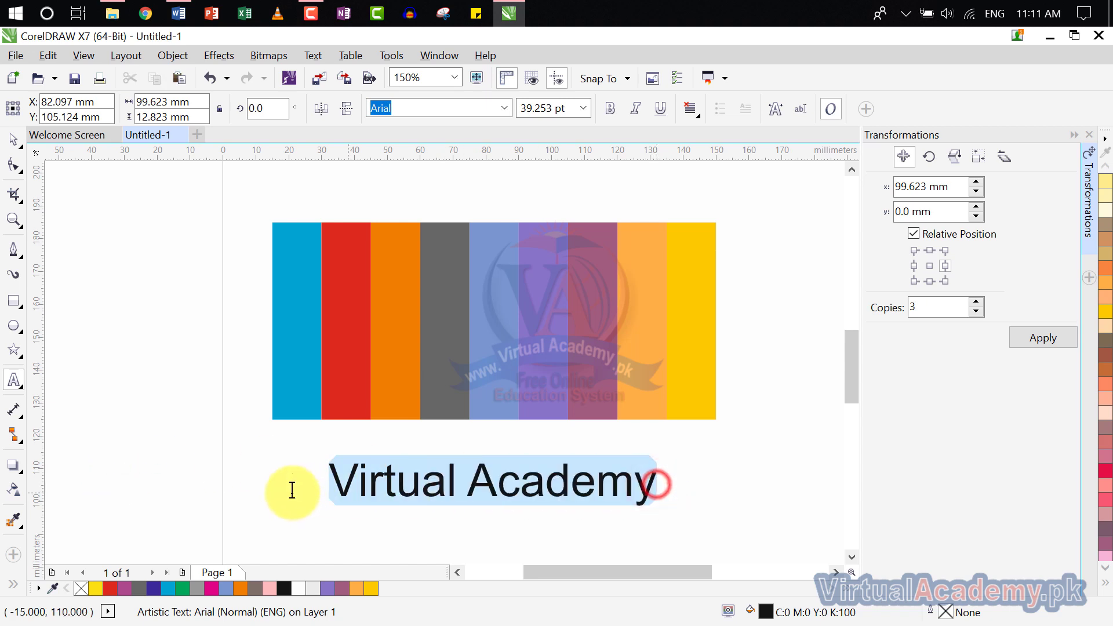
{"action": "left_click", "coordinate": [280, 54]}
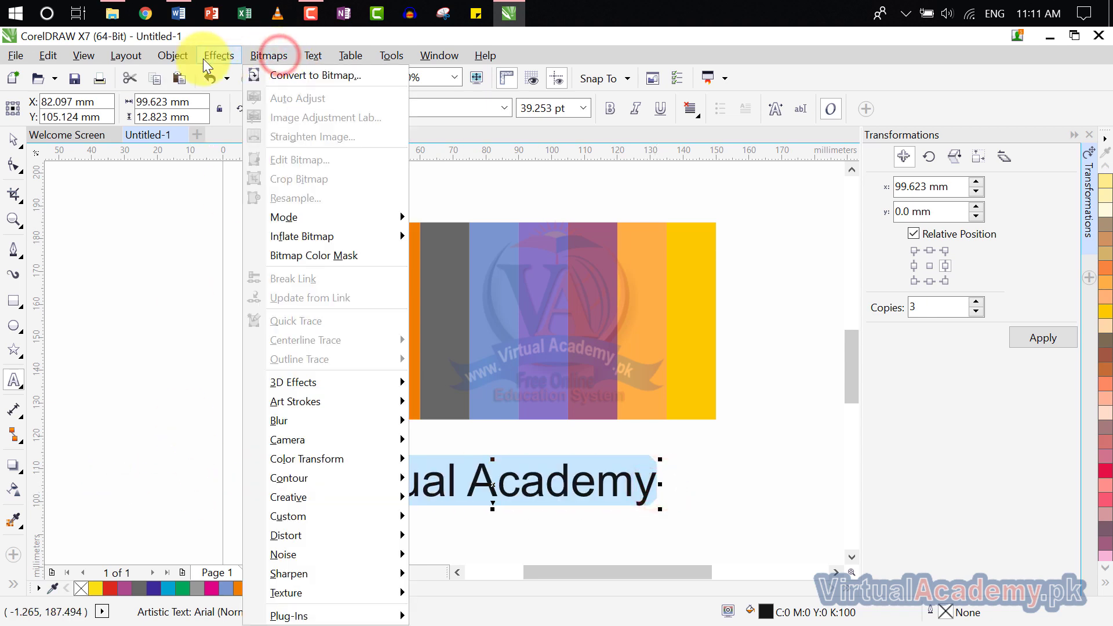
{"action": "mouse_move", "coordinate": [203, 58]}
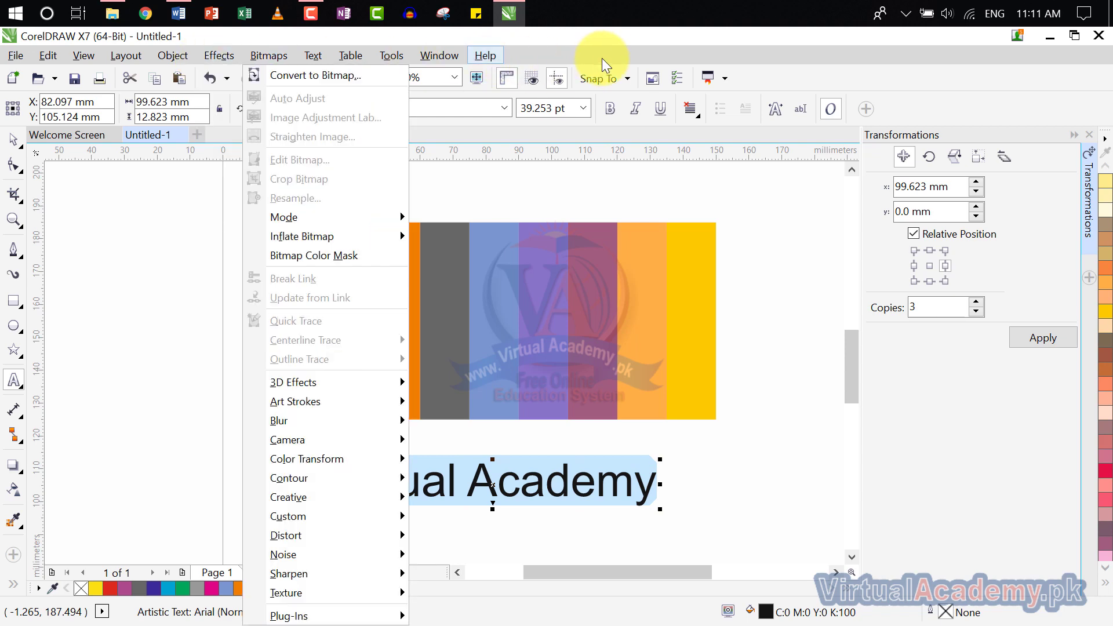
{"action": "left_click", "coordinate": [608, 36]}
{"action": "left_click", "coordinate": [456, 109]}
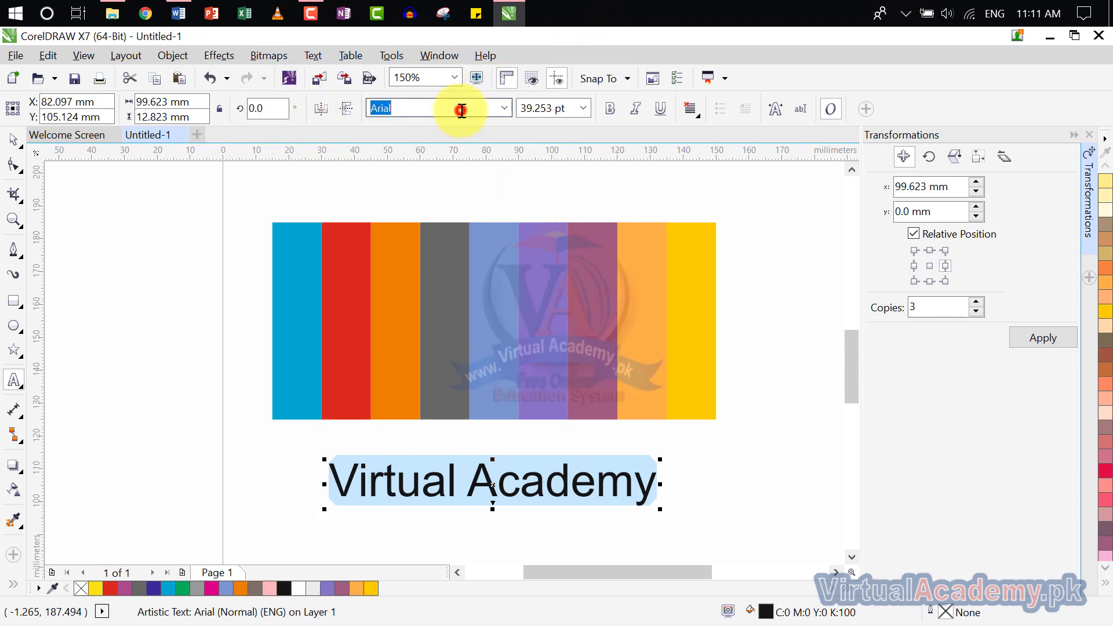
{"action": "left_click", "coordinate": [507, 107]}
{"action": "left_click", "coordinate": [468, 157]}
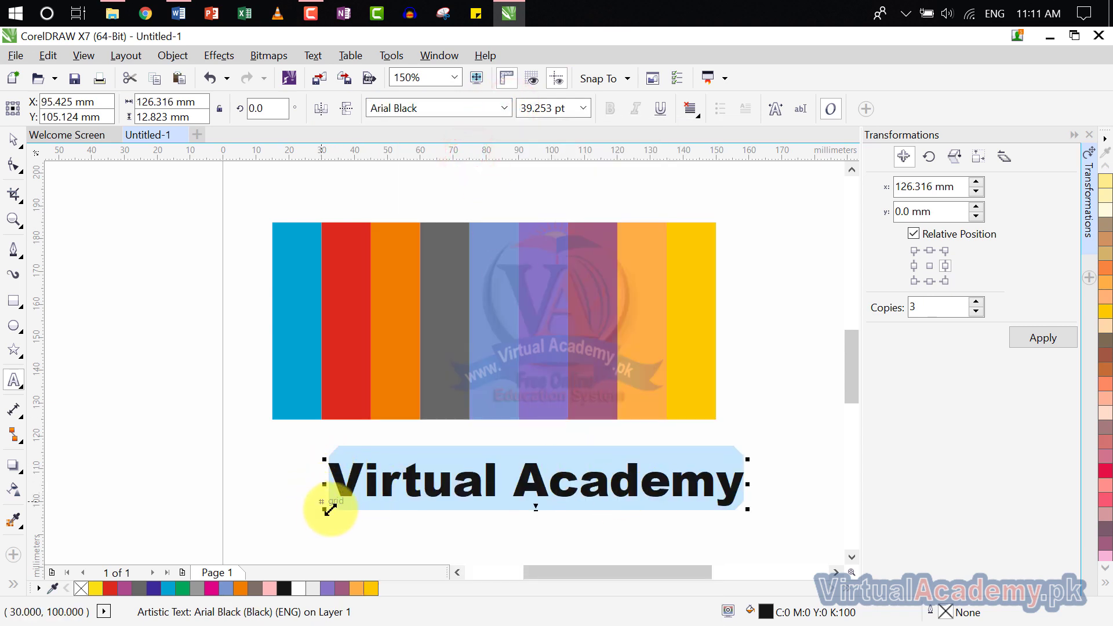
- Enlarge the text, centre it over the coloured rectangles and narrow it to about 131 mm wide
{"action": "left_click_drag", "start_coordinate": [324, 509], "coordinate": [276, 514]}
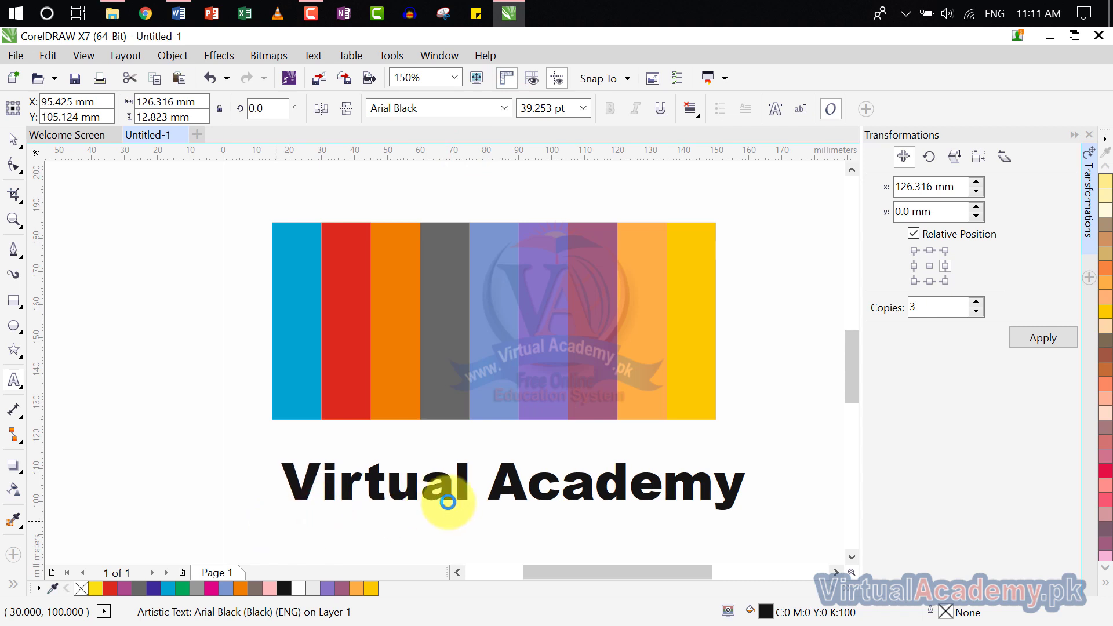
{"action": "left_click_drag", "start_coordinate": [510, 490], "coordinate": [498, 327]}
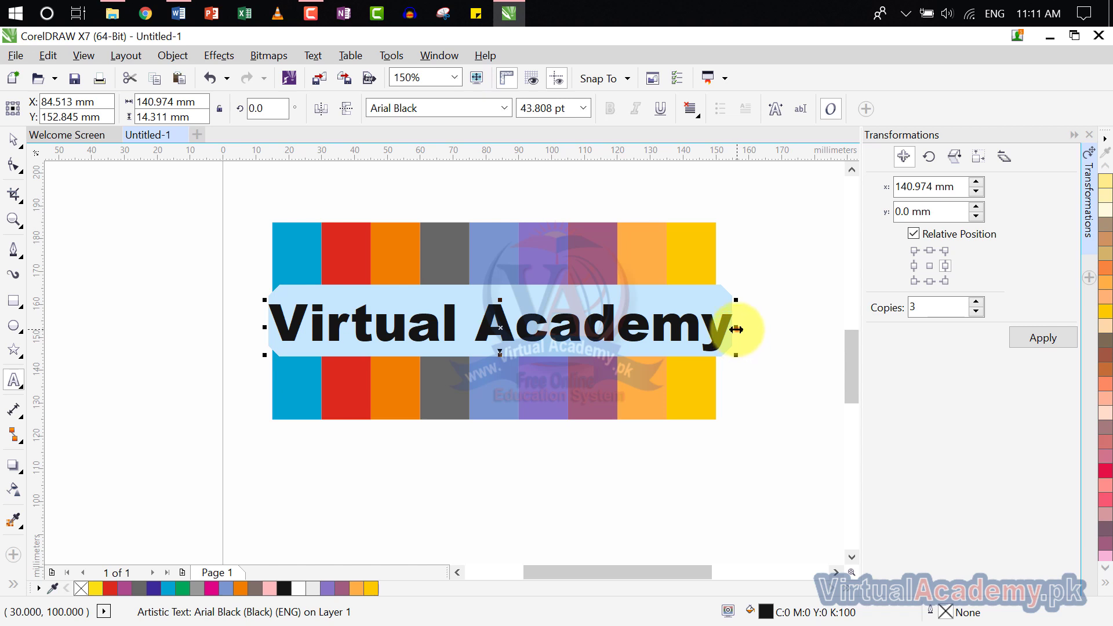
{"action": "left_click_drag", "start_coordinate": [736, 330], "coordinate": [703, 328]}
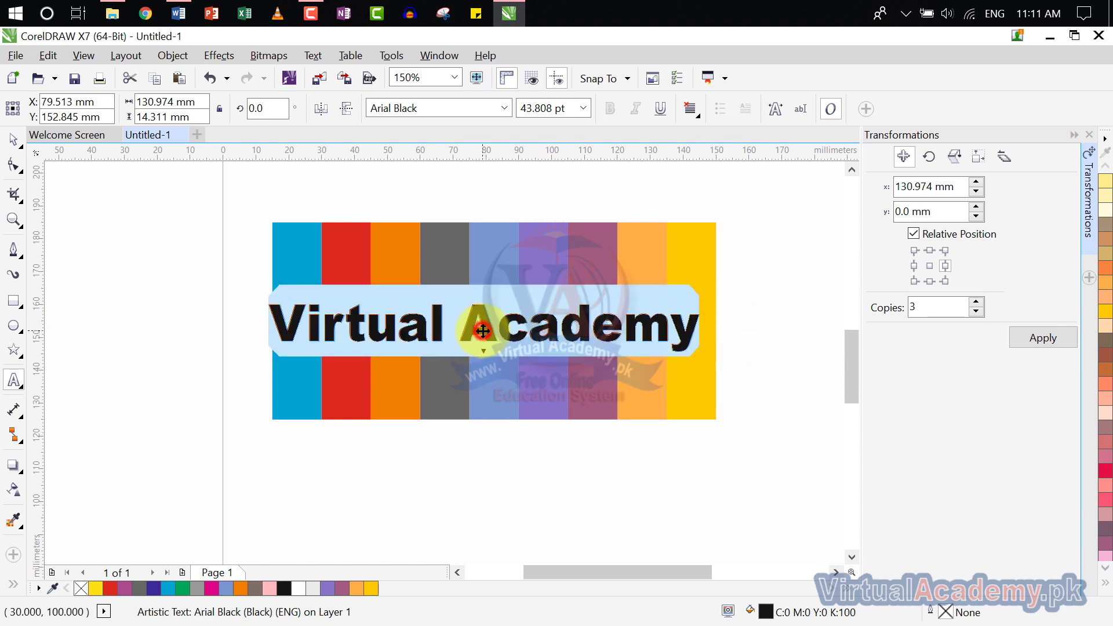
{"action": "left_click_drag", "start_coordinate": [483, 331], "coordinate": [493, 331]}
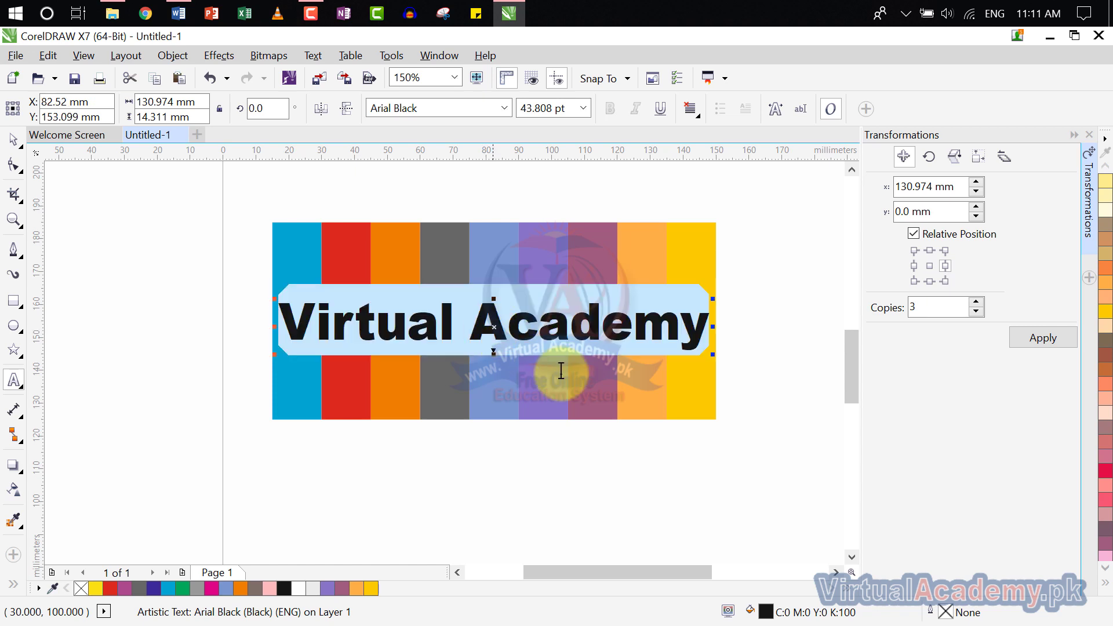
- Select the whole "Virtual Academy" text and give it a 10% black outline
{"action": "left_click", "coordinate": [662, 450]}
{"action": "left_click", "coordinate": [638, 337]}
{"action": "left_click_drag", "start_coordinate": [700, 330], "coordinate": [272, 330]}
{"action": "left_click_drag", "start_coordinate": [294, 272], "coordinate": [299, 263]}
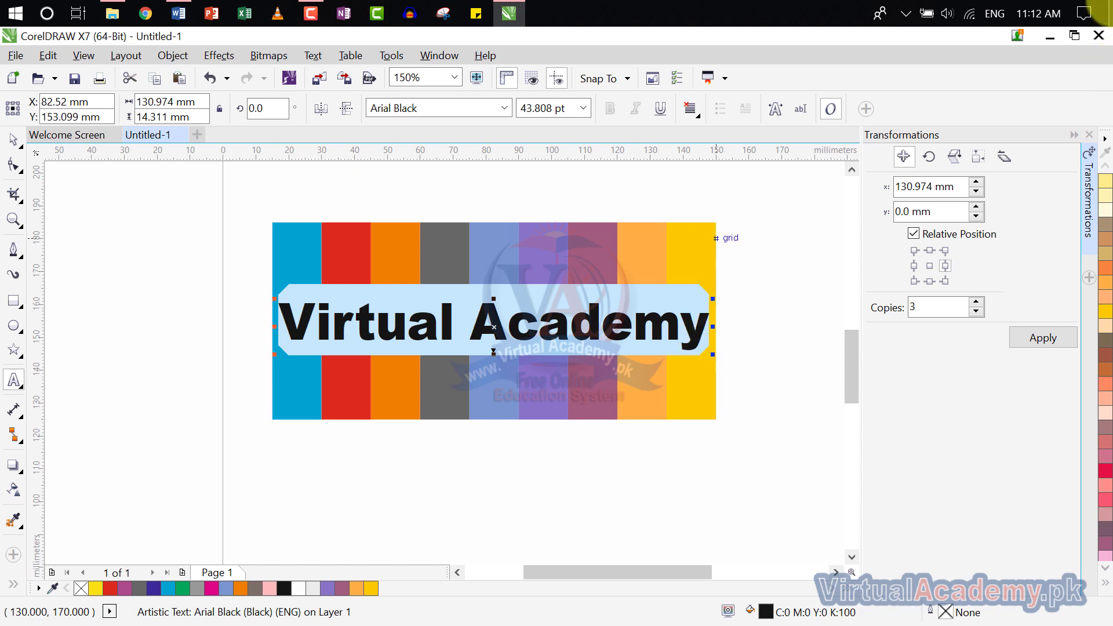
{"action": "left_click", "coordinate": [1105, 582]}
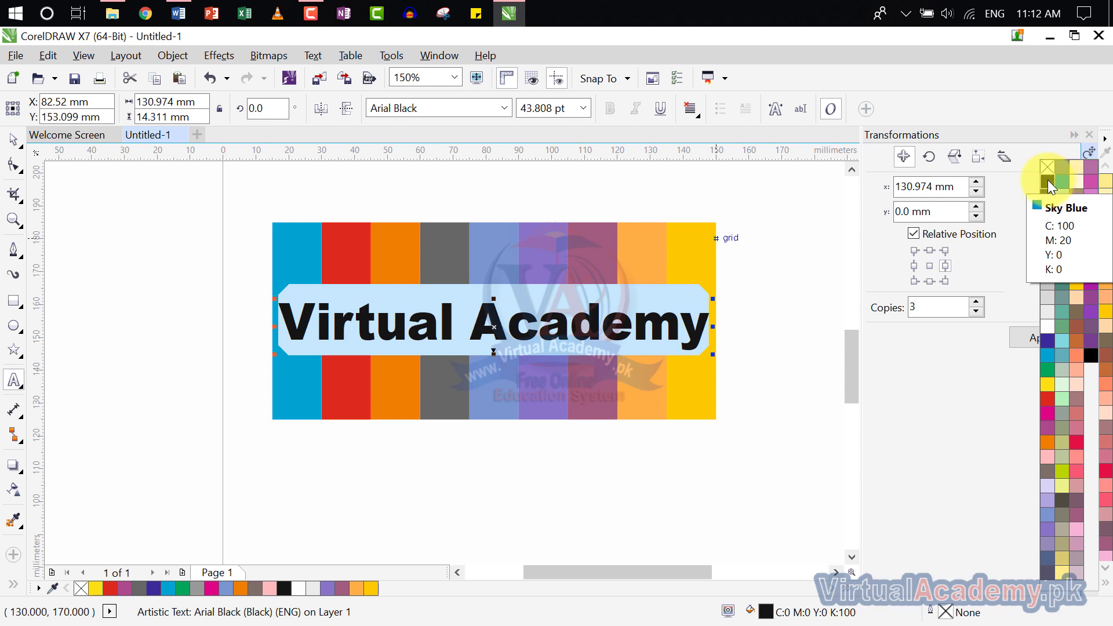
{"action": "right_click", "coordinate": [1045, 311]}
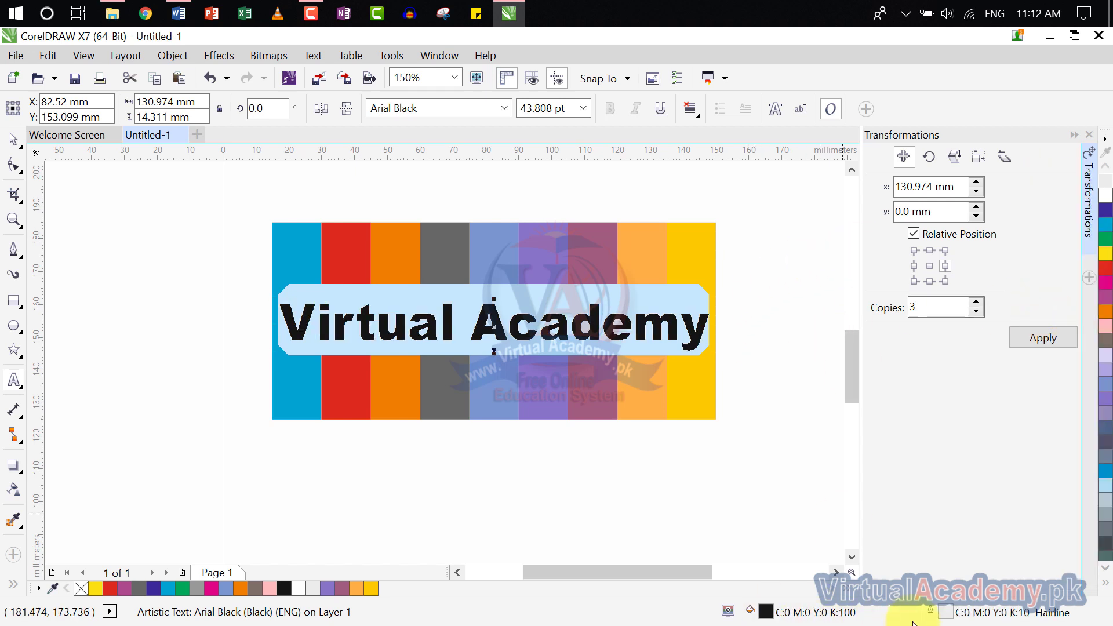
- Set the text's outline width to 1.5 mm and deselect the text to check it
{"action": "double_click", "coordinate": [930, 615]}
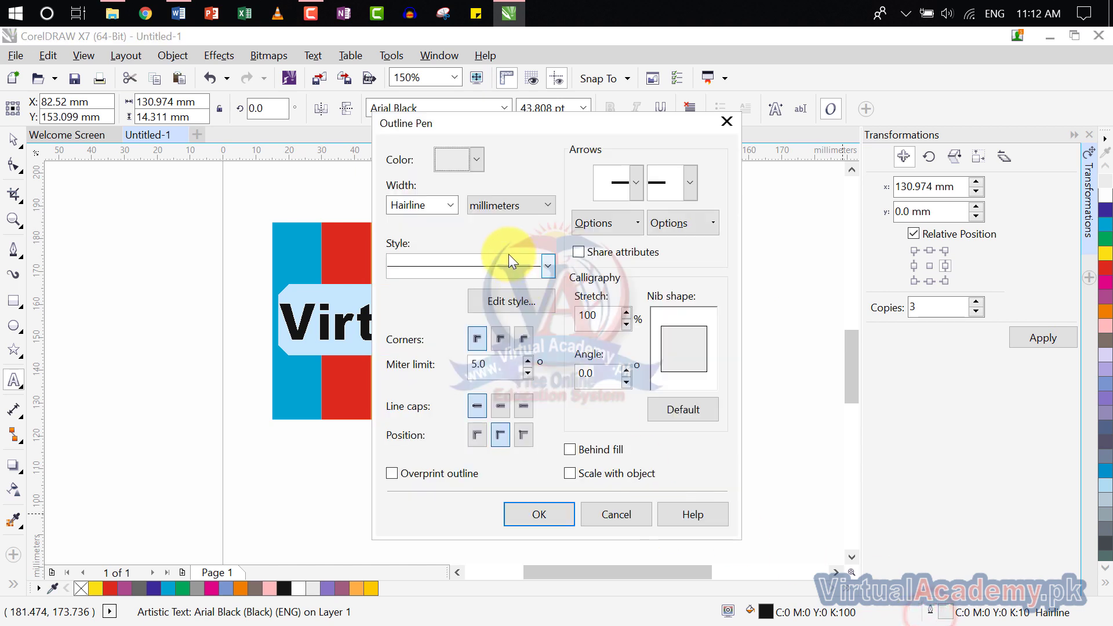
{"action": "double_click", "coordinate": [418, 205]}
{"action": "left_click", "coordinate": [448, 203]}
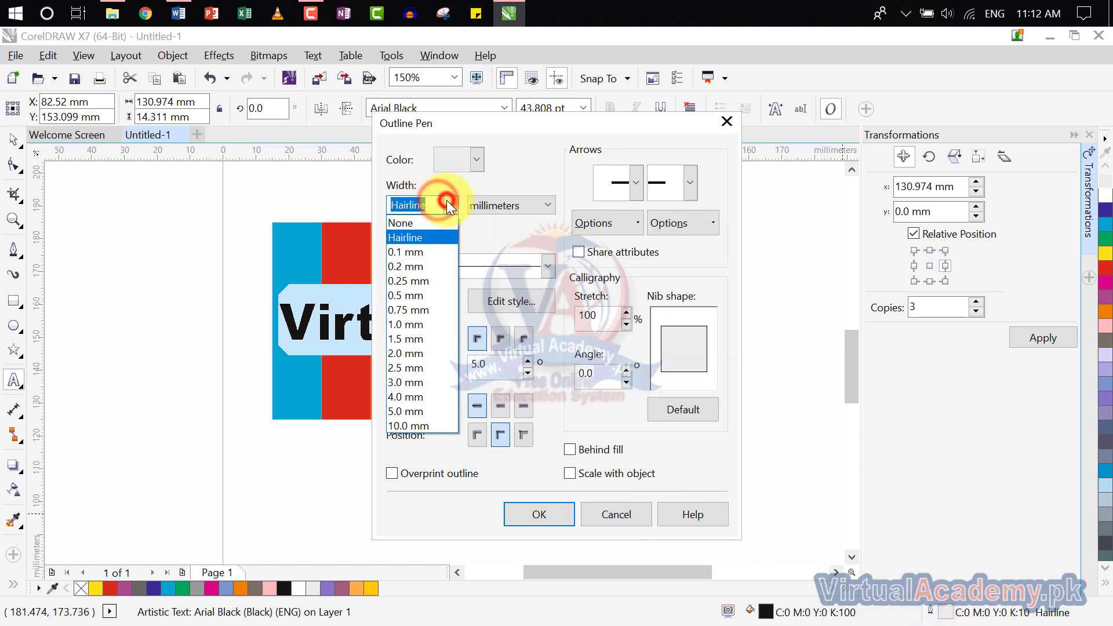
{"action": "left_click", "coordinate": [425, 333]}
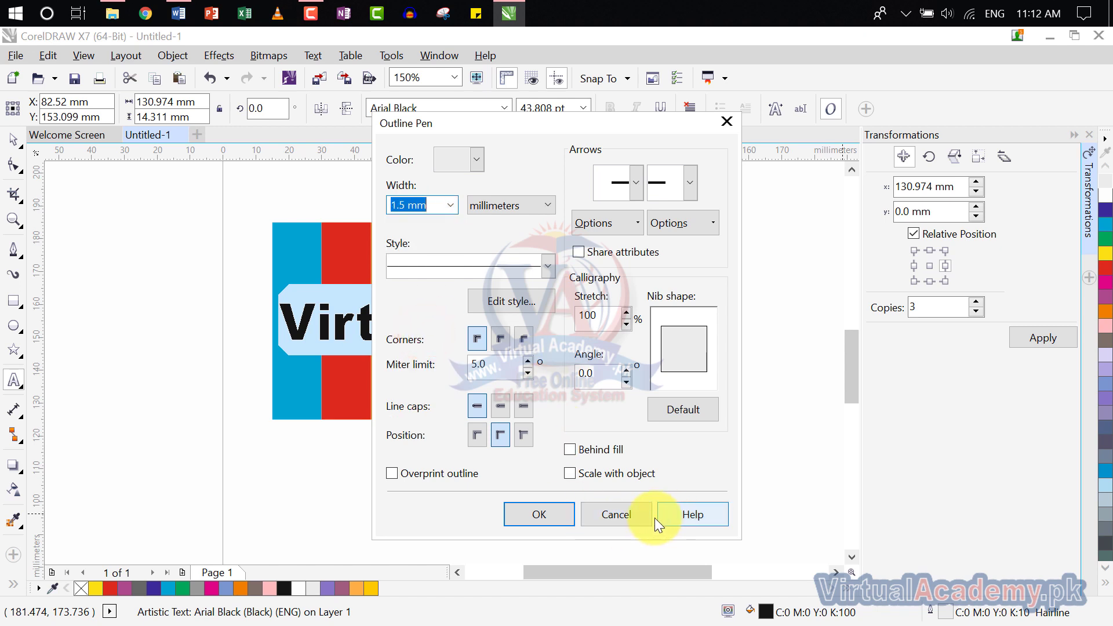
{"action": "left_click", "coordinate": [543, 514]}
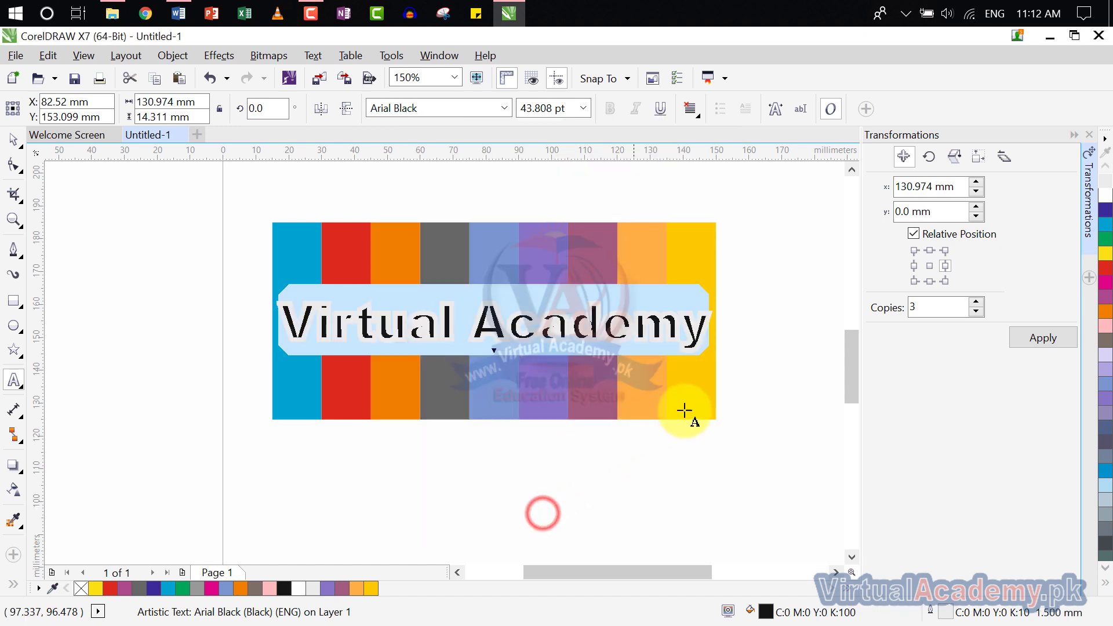
{"action": "left_click", "coordinate": [730, 382]}
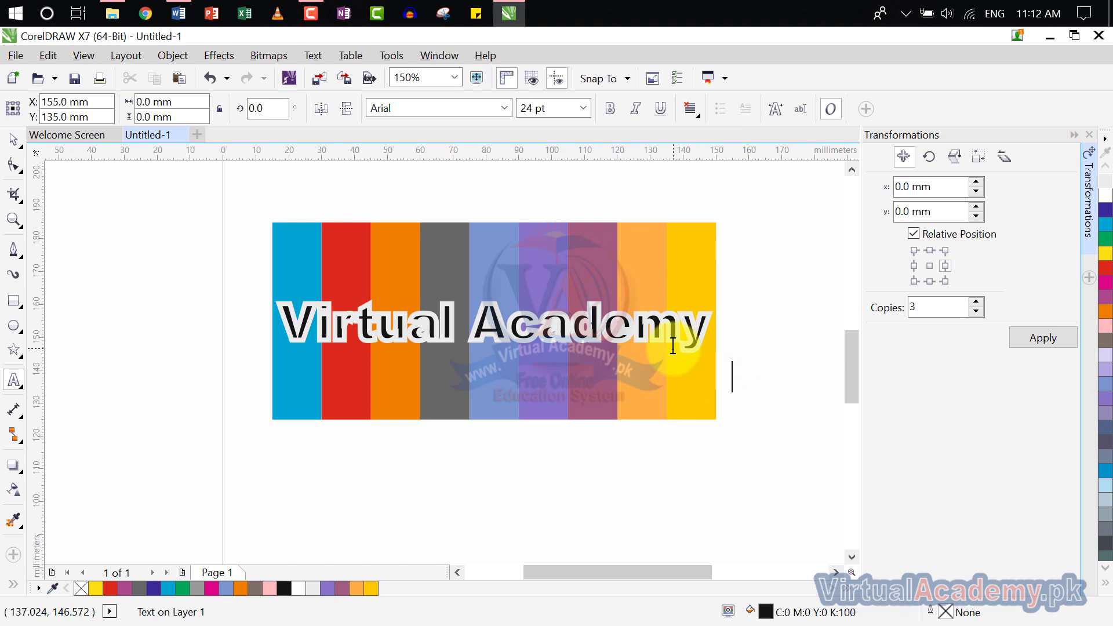
- Reselect the whole "Virtual Academy" text and set its outline width to 0.75 mm
{"action": "left_click_drag", "start_coordinate": [306, 317], "coordinate": [270, 316]}
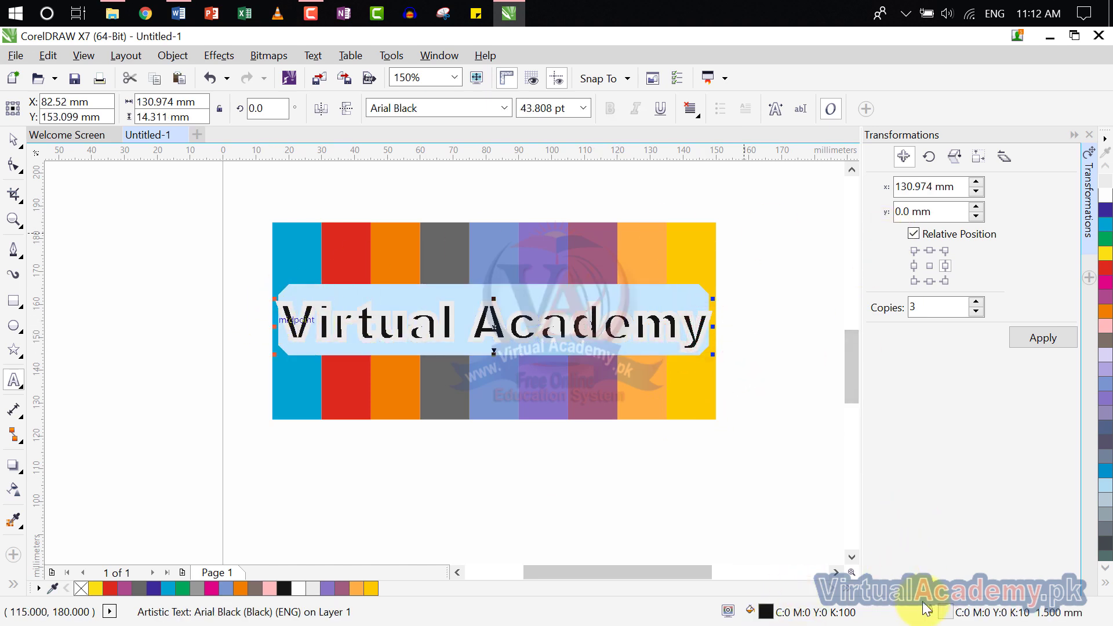
{"action": "double_click", "coordinate": [929, 609]}
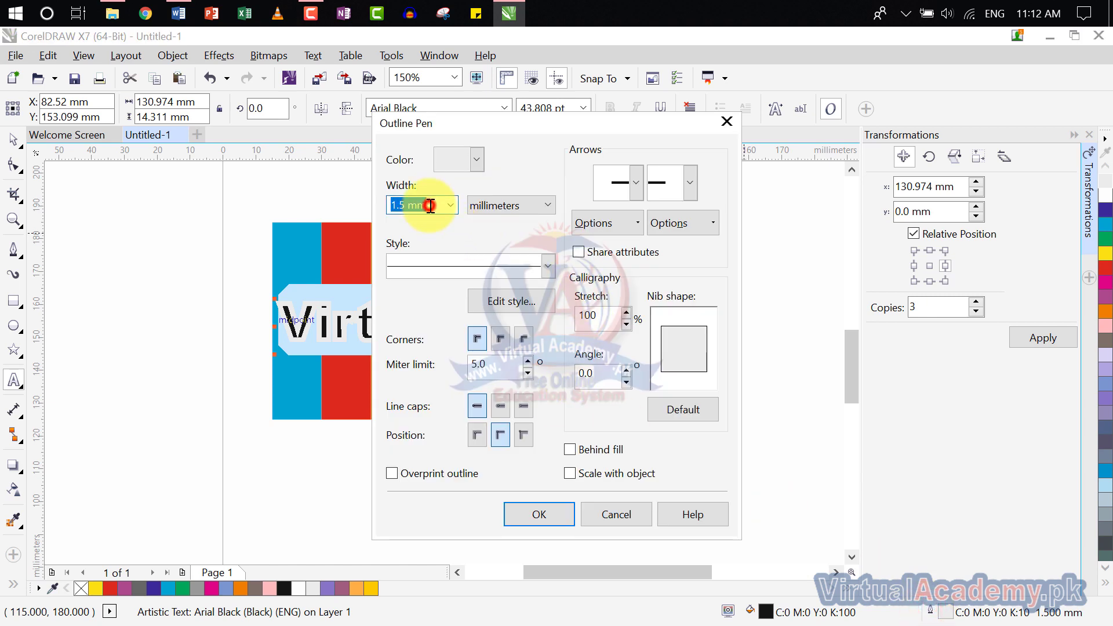
{"action": "left_click", "coordinate": [450, 205]}
{"action": "left_click", "coordinate": [405, 306]}
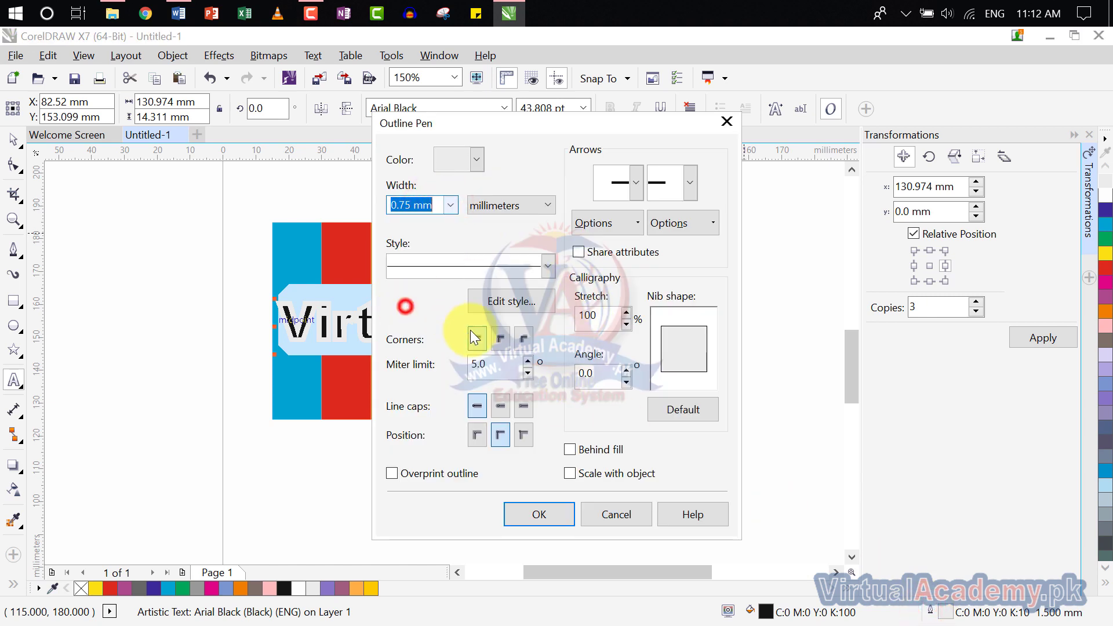
{"action": "left_click", "coordinate": [558, 513]}
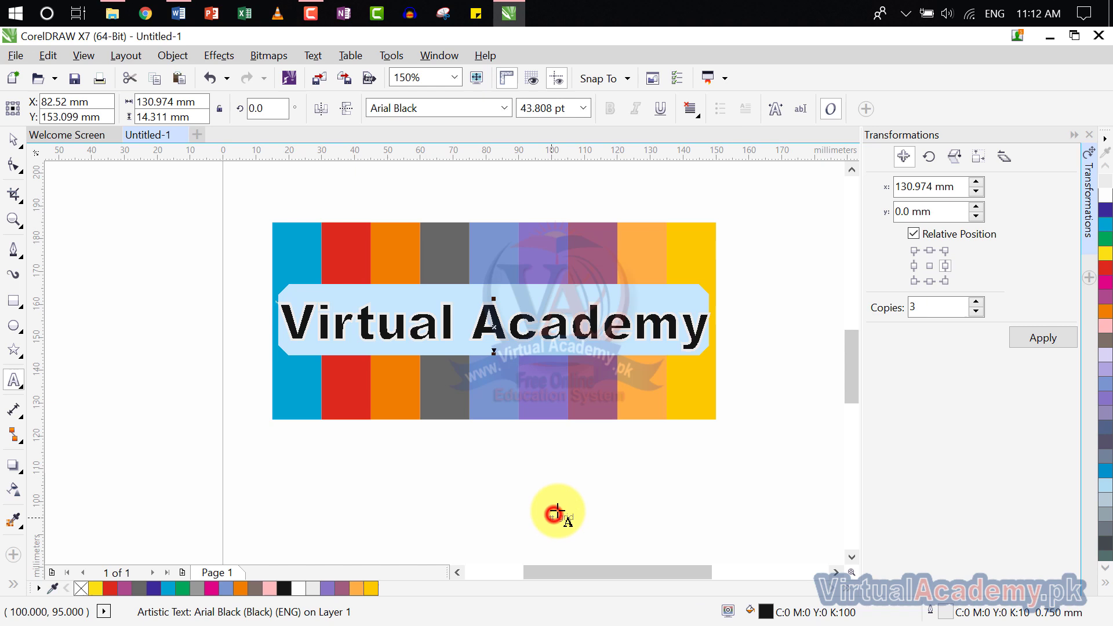
- Turn on Overprint Fill for the "Virtual Academy" text and close the Transformations docker
{"action": "left_click", "coordinate": [682, 386]}
{"action": "left_click_drag", "start_coordinate": [705, 325], "coordinate": [274, 323]}
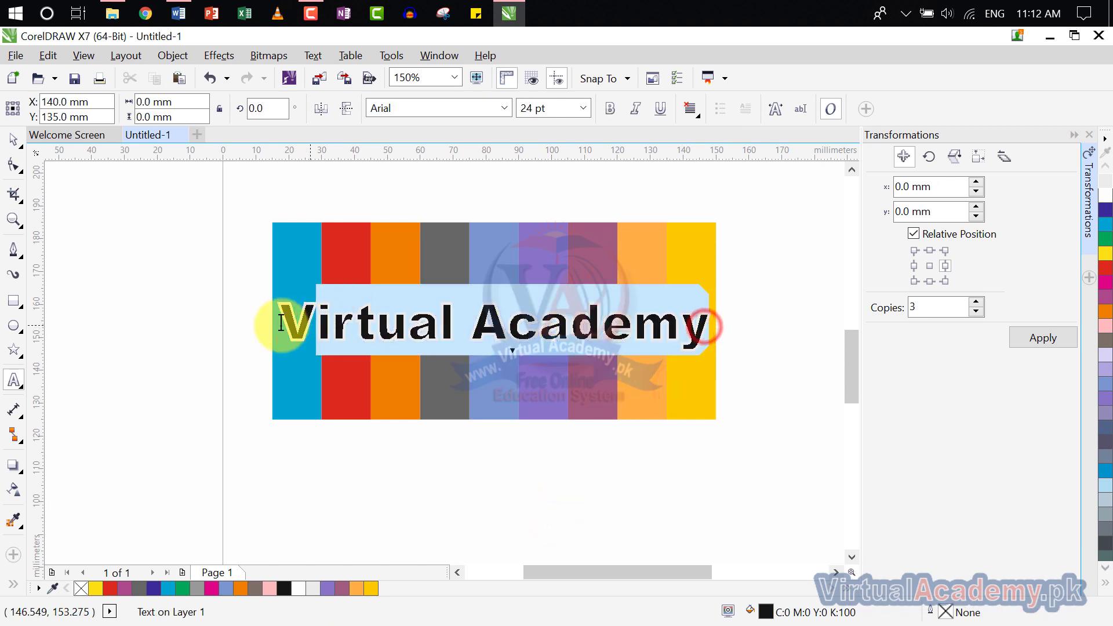
{"action": "left_click", "coordinate": [14, 139]}
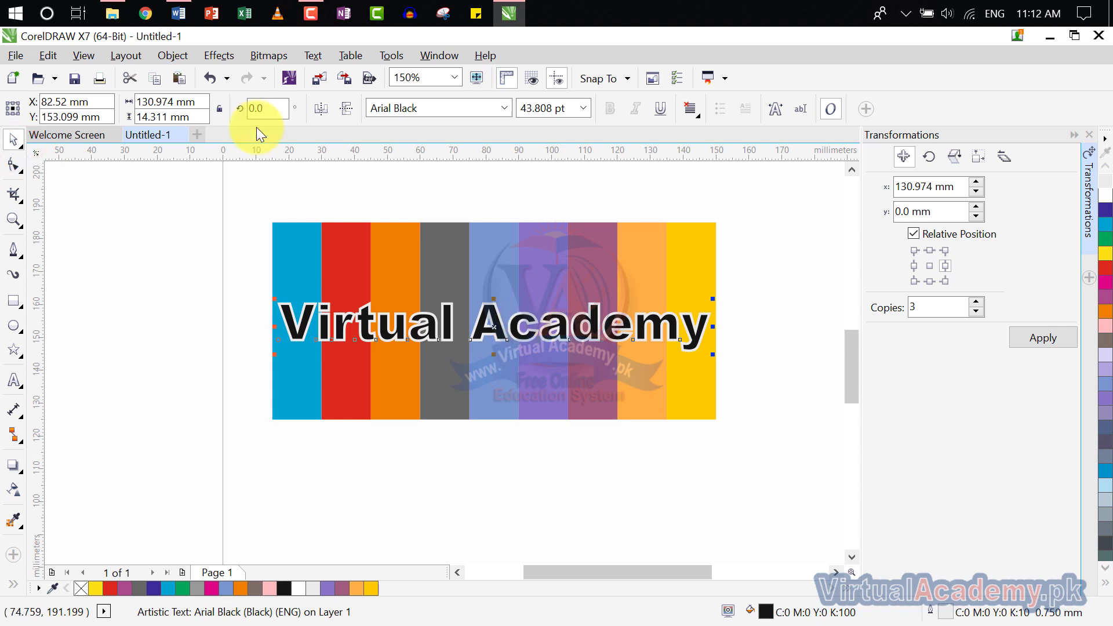
{"action": "left_click", "coordinate": [91, 58]}
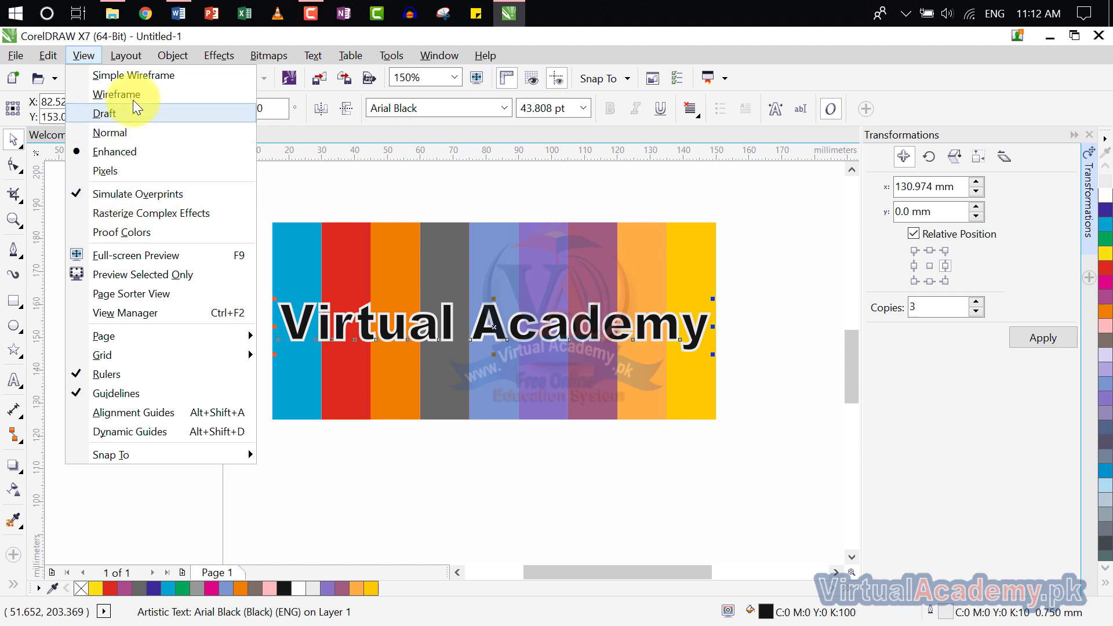
{"action": "mouse_move", "coordinate": [162, 53]}
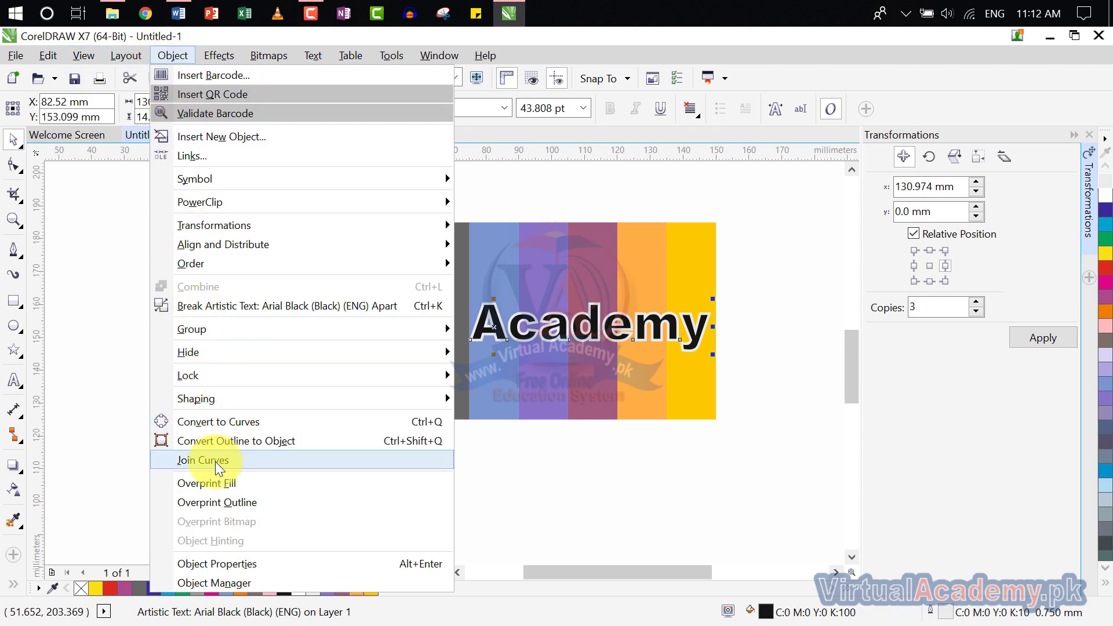
{"action": "left_click", "coordinate": [224, 487]}
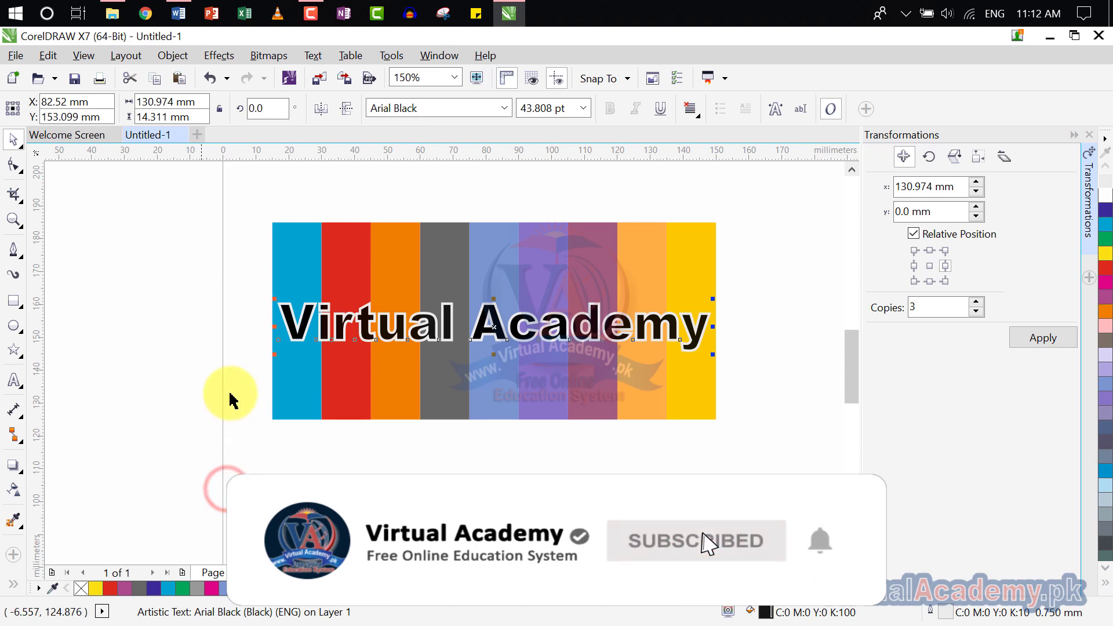
{"action": "scroll", "coordinate": [502, 334], "scroll_direction": "up", "scroll_amount": 3}
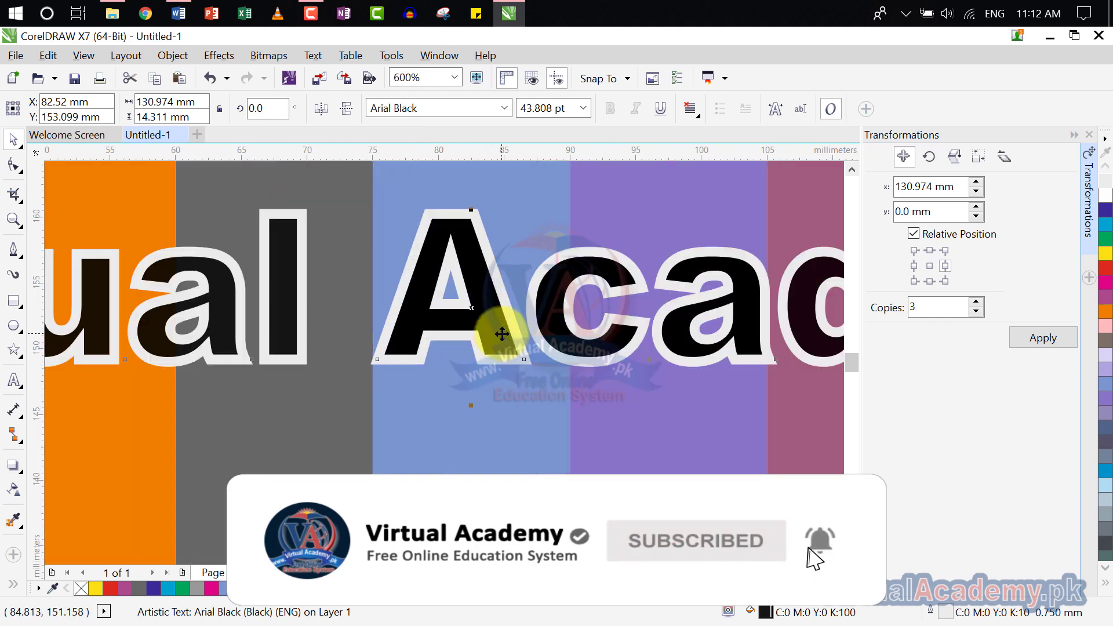
{"action": "scroll", "coordinate": [502, 334], "scroll_direction": "down", "scroll_amount": 1}
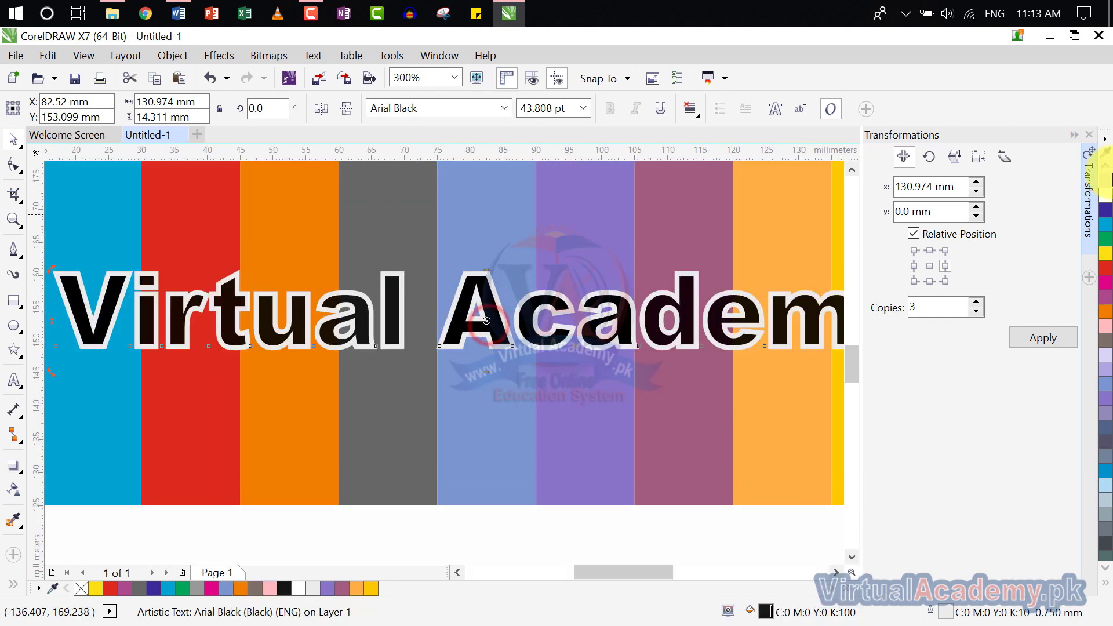
{"action": "left_click", "coordinate": [1088, 135]}
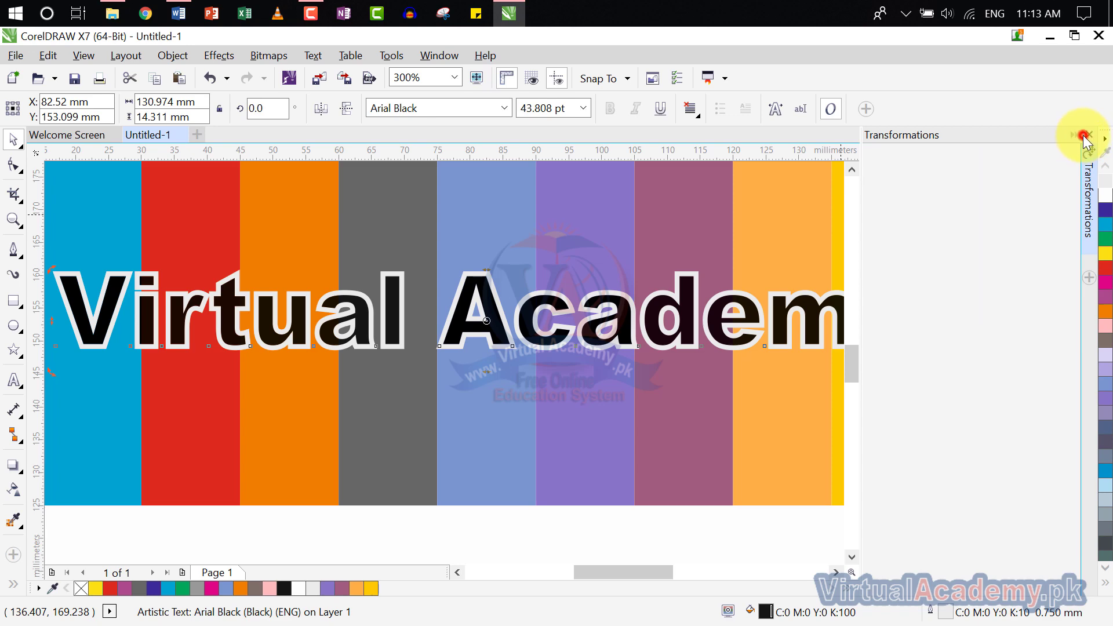
- Turn on Overprint Outline for the "Virtual Academy" text
{"action": "left_click", "coordinate": [562, 427]}
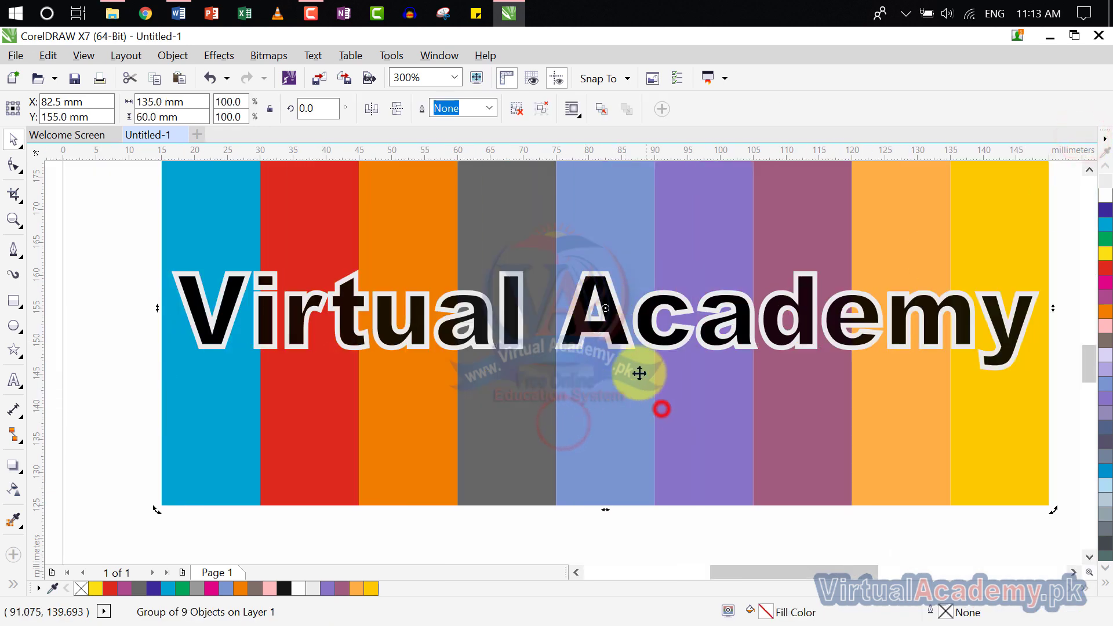
{"action": "left_click", "coordinate": [621, 341], "text": "ctrl"}
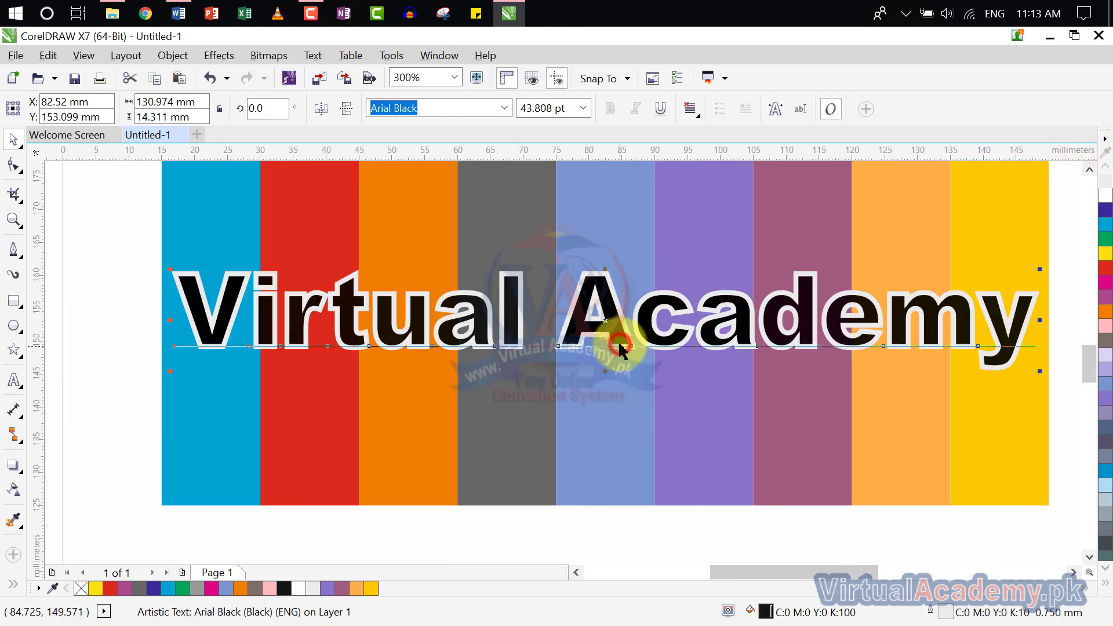
{"action": "left_click", "coordinate": [139, 57]}
{"action": "mouse_move", "coordinate": [177, 60]}
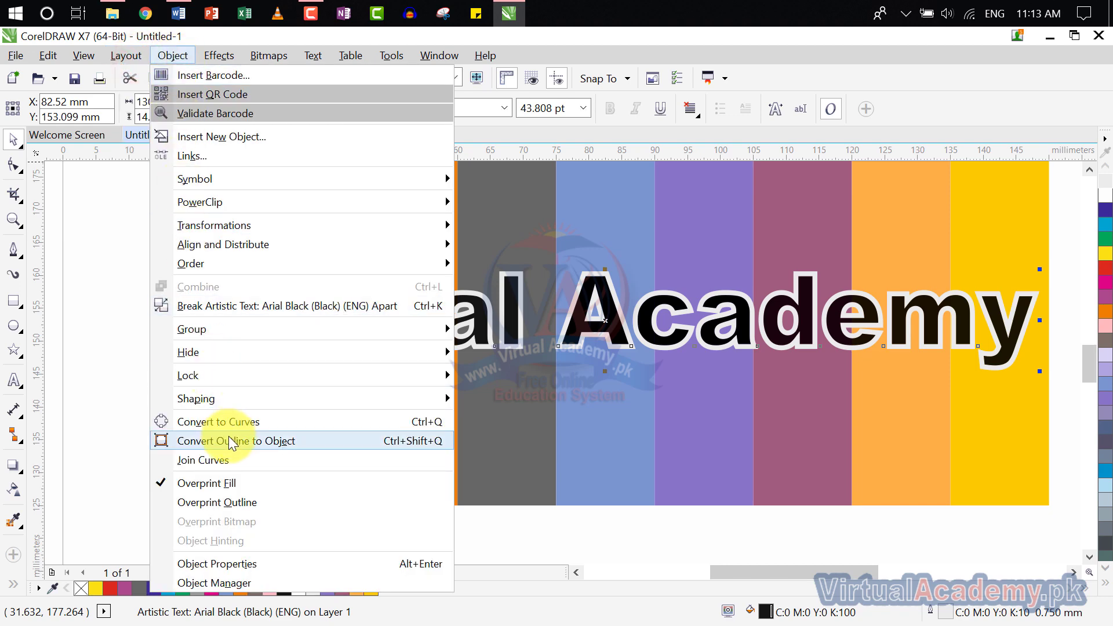
{"action": "left_click", "coordinate": [238, 502]}
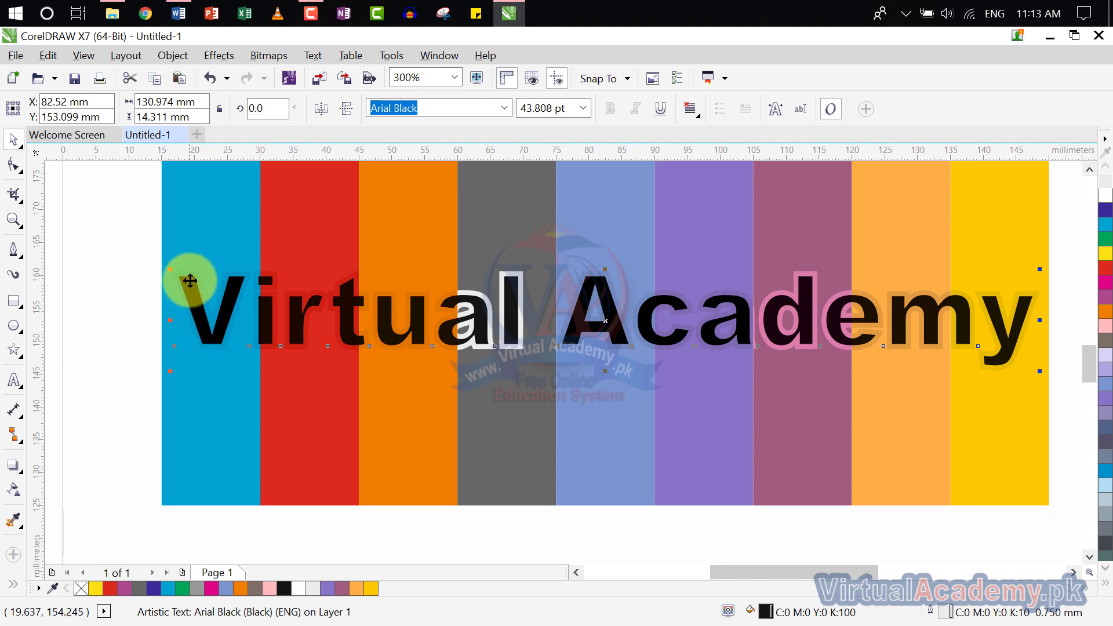
- Examine how the text's overprinted outline blends with the coloured rectangles at close range and with nothing selected
{"action": "left_click_drag", "start_coordinate": [659, 319], "coordinate": [284, 354]}
{"action": "scroll", "coordinate": [407, 329], "scroll_direction": "up", "scroll_amount": 1}
{"action": "scroll", "coordinate": [407, 329], "scroll_direction": "up", "scroll_amount": 2}
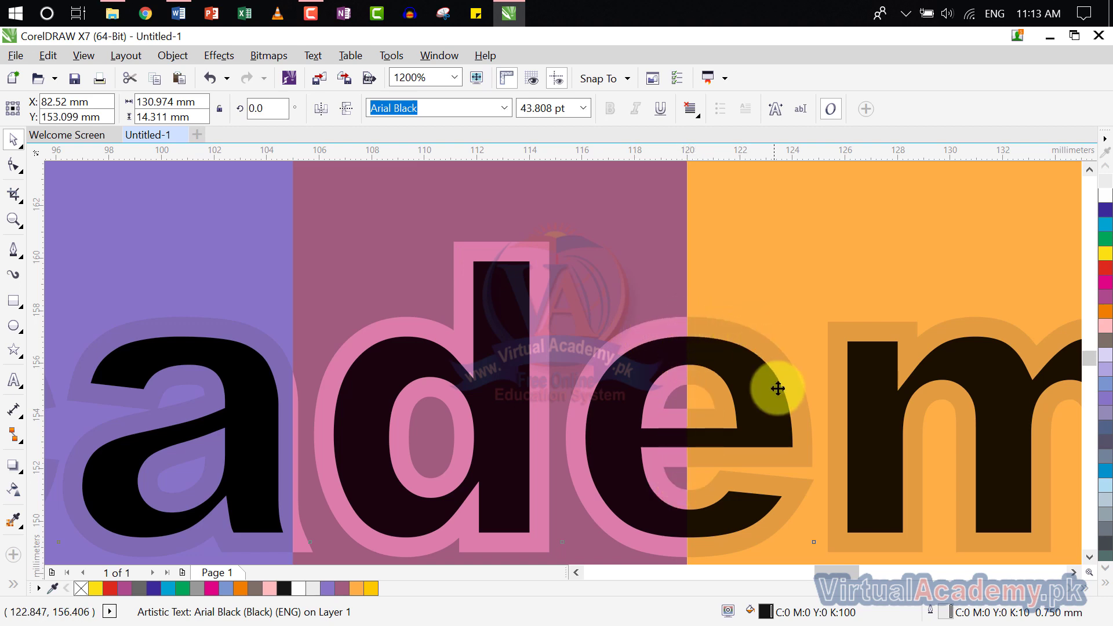
{"action": "scroll", "coordinate": [780, 364], "scroll_direction": "up", "scroll_amount": 2}
{"action": "scroll", "coordinate": [780, 364], "scroll_direction": "down", "scroll_amount": 2}
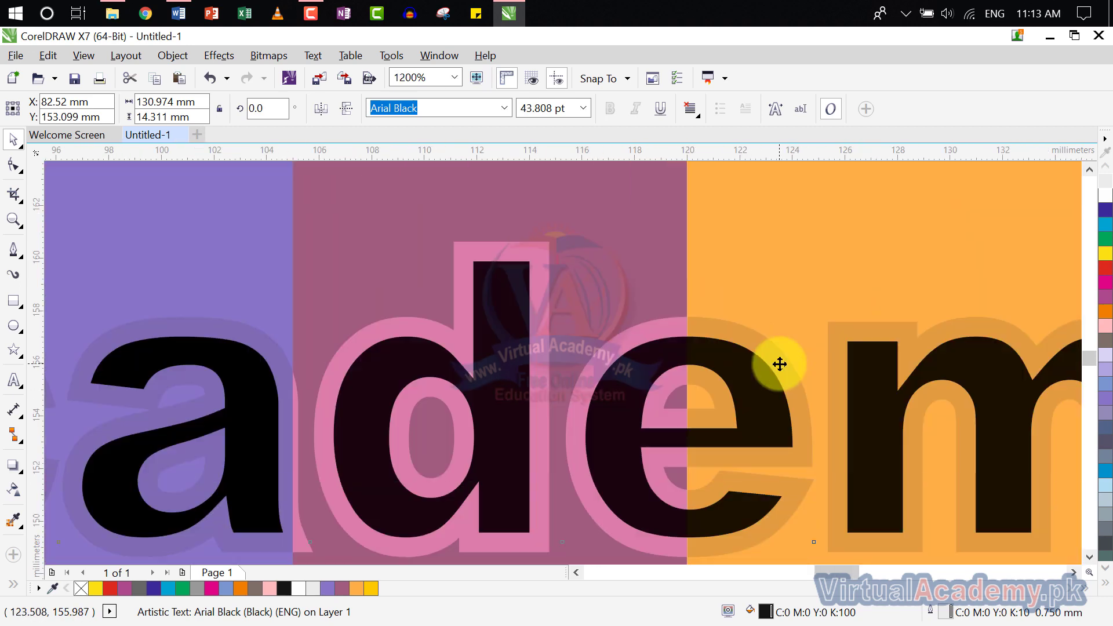
{"action": "scroll", "coordinate": [719, 336], "scroll_direction": "down", "scroll_amount": 4}
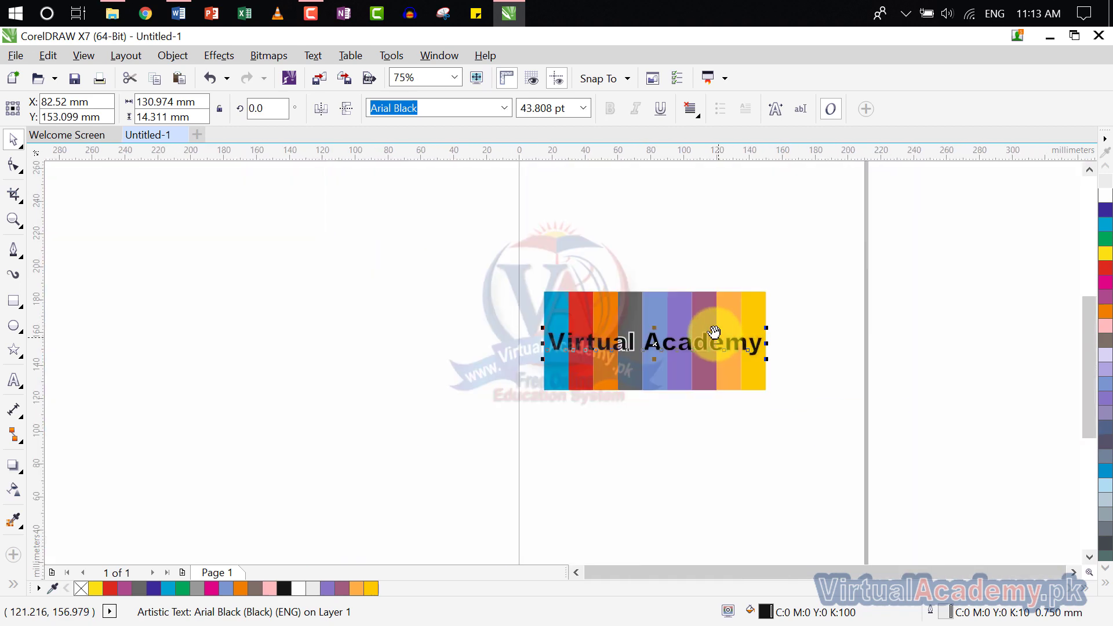
{"action": "scroll", "coordinate": [673, 323], "scroll_direction": "up", "scroll_amount": 2}
{"action": "left_click", "coordinate": [731, 433]}
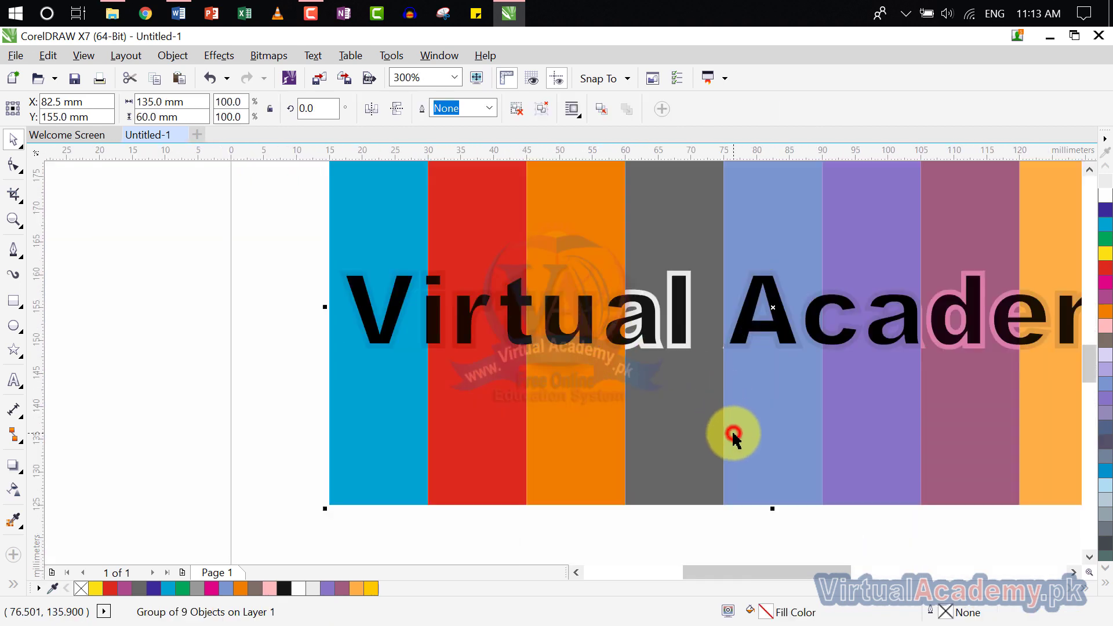
{"action": "left_click", "coordinate": [573, 531]}
{"action": "scroll", "coordinate": [574, 529], "scroll_direction": "down", "scroll_amount": 3}
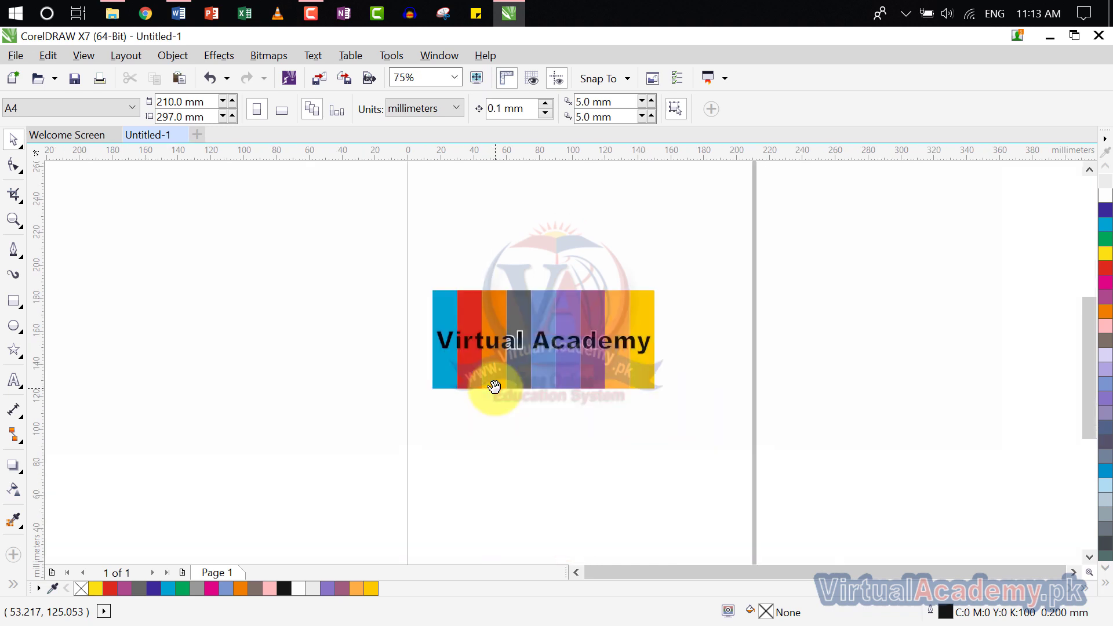
- Fill the "Virtual Academy" text with red (M:100 Y:100) and inspect the overprint over the rectangles
{"action": "left_click", "coordinate": [603, 354]}
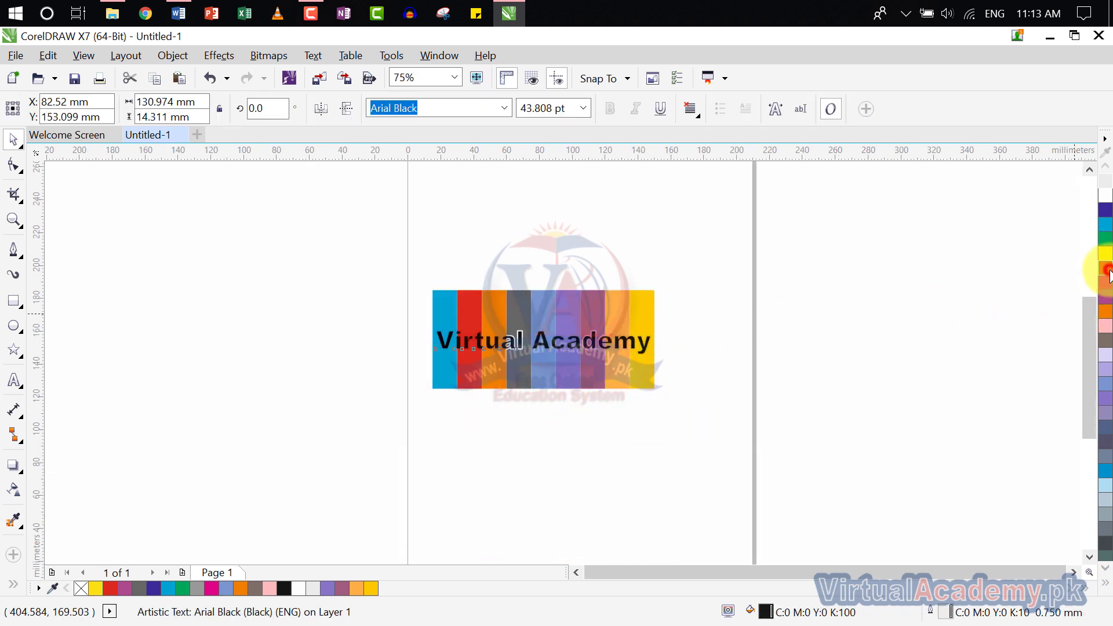
{"action": "scroll", "coordinate": [562, 334], "scroll_direction": "up", "scroll_amount": 5}
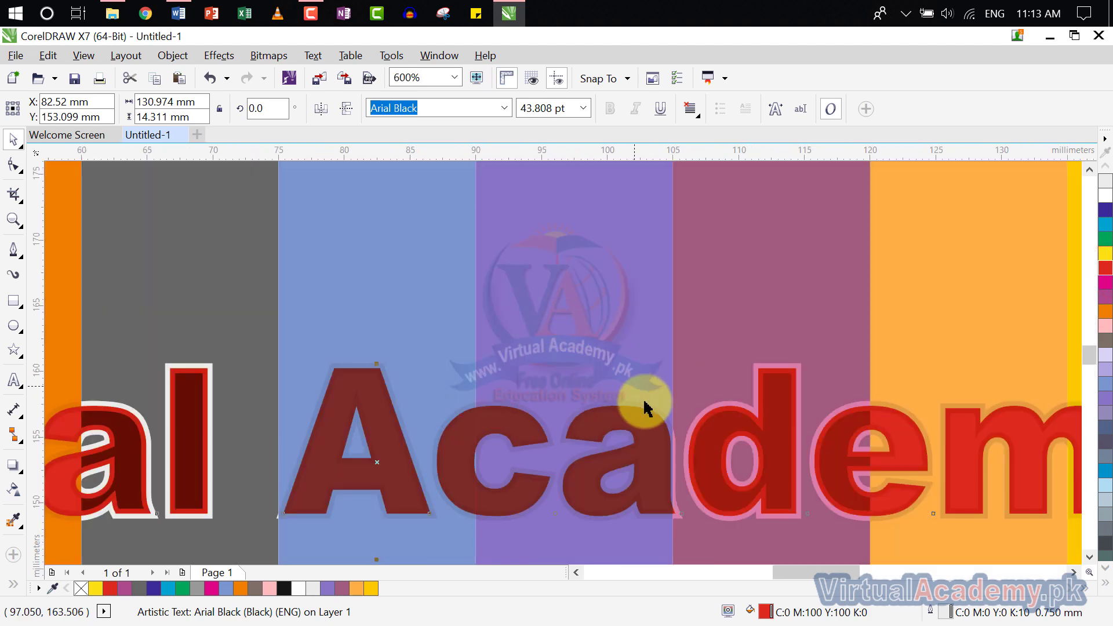
{"action": "scroll", "coordinate": [619, 356], "scroll_direction": "down", "scroll_amount": 4}
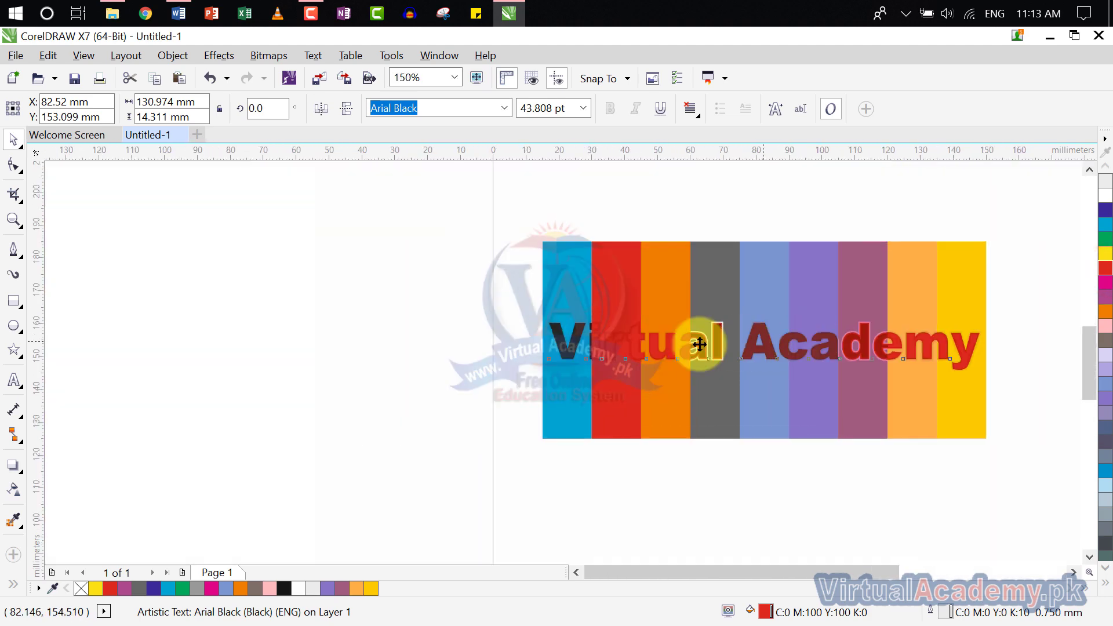
{"action": "scroll", "coordinate": [577, 355], "scroll_direction": "up", "scroll_amount": 4}
{"action": "scroll", "coordinate": [298, 333], "scroll_direction": "down", "scroll_amount": 4}
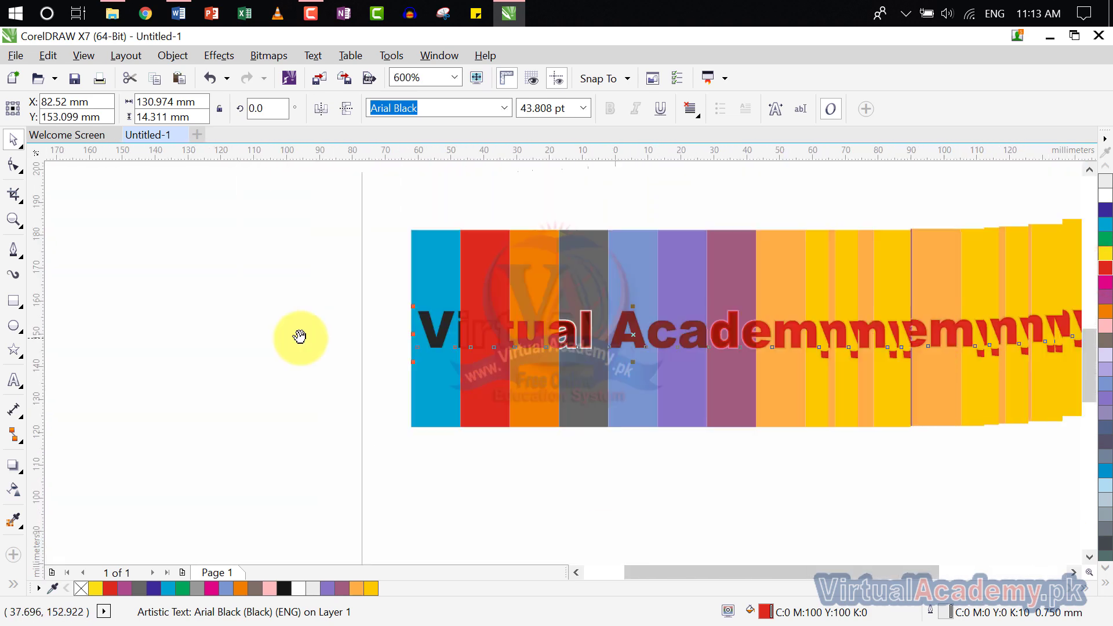
- Try purple (C:20 M:80 K:20) and orange (M:60 Y:100) fills on the "Virtual Academy" text
{"action": "left_click", "coordinate": [1109, 299]}
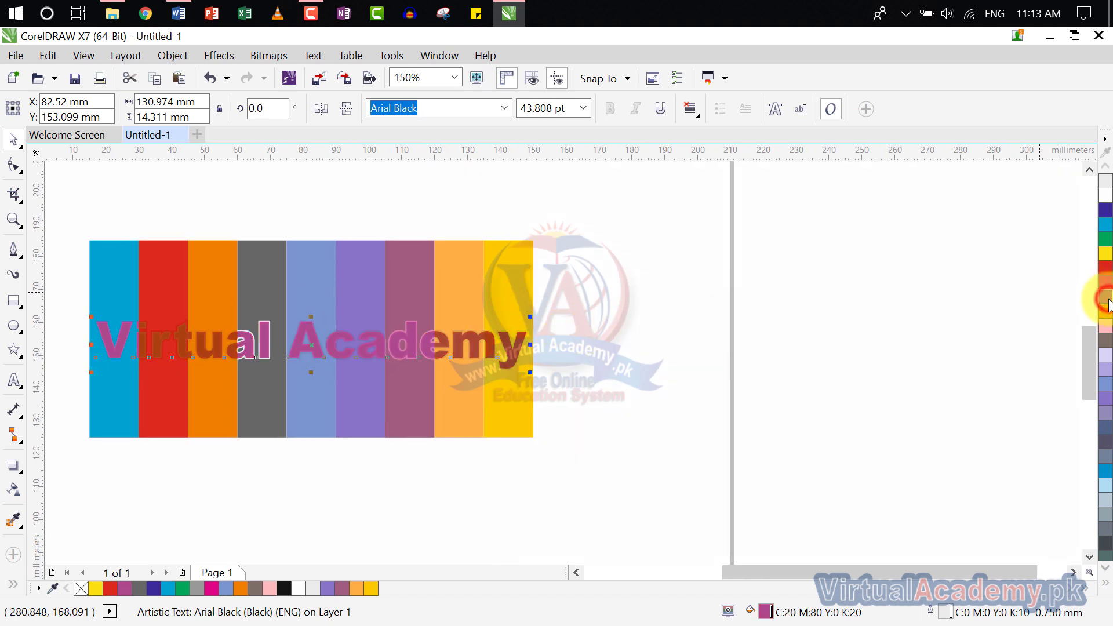
{"action": "left_click_drag", "start_coordinate": [606, 365], "coordinate": [800, 335]}
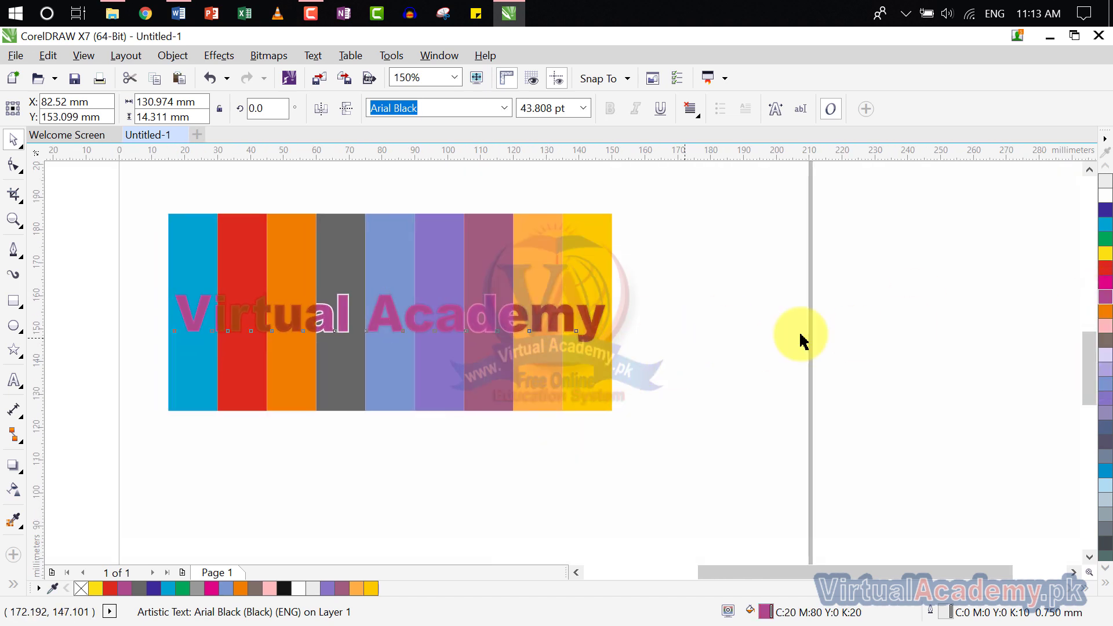
{"action": "left_click", "coordinate": [1104, 318]}
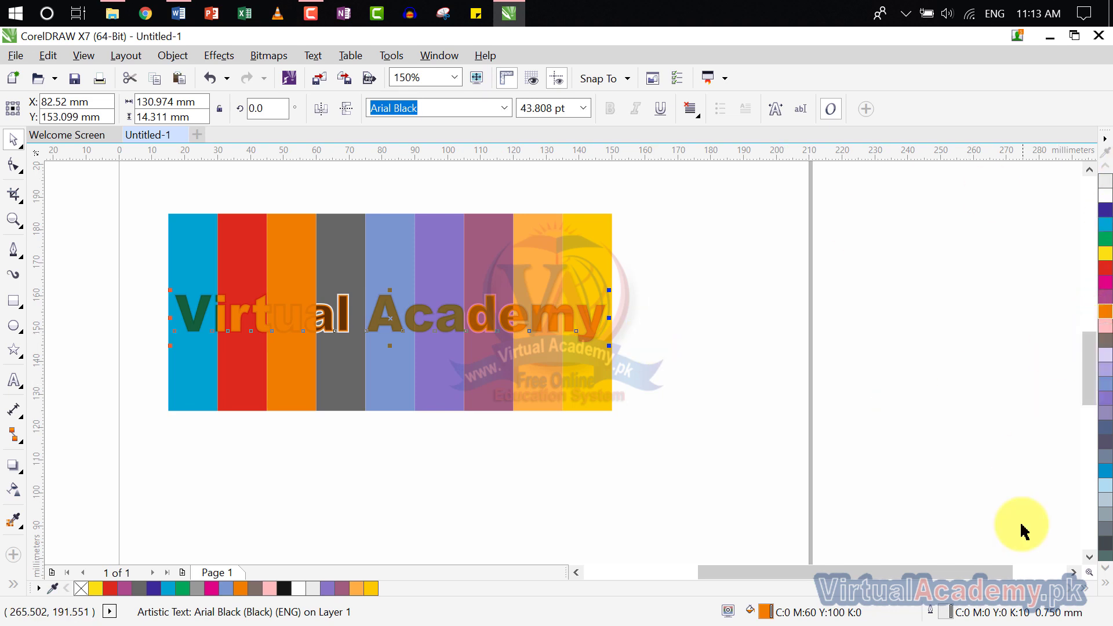
- Show the CMYK Palette alongside the Default Palette
{"action": "left_click", "coordinate": [1106, 583]}
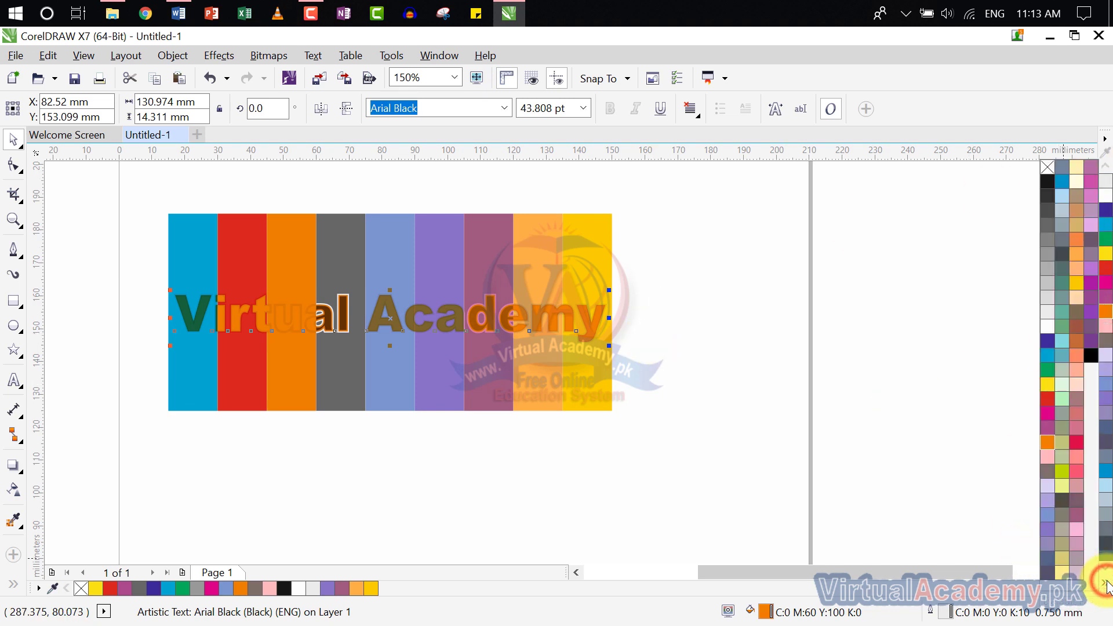
{"action": "left_click", "coordinate": [343, 58]}
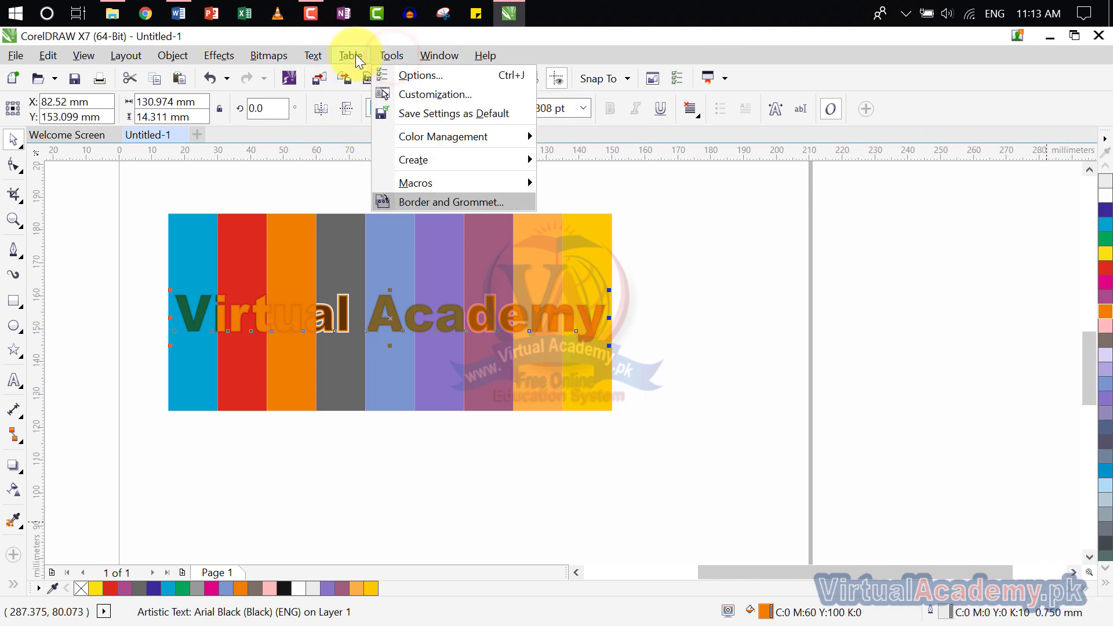
{"action": "mouse_move", "coordinate": [450, 56]}
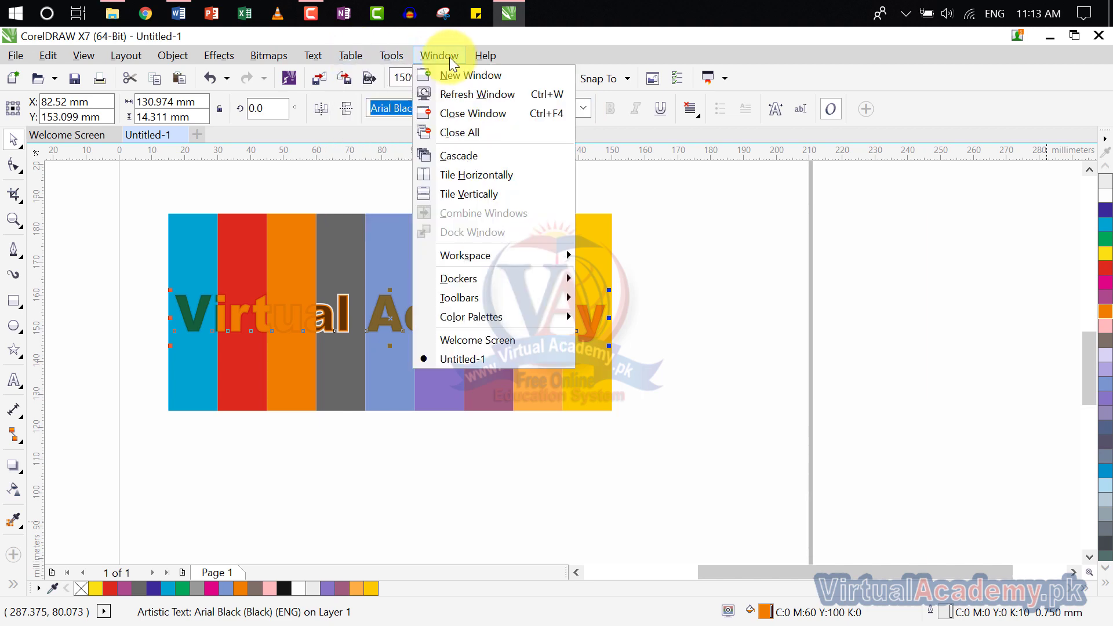
{"action": "mouse_move", "coordinate": [513, 291]}
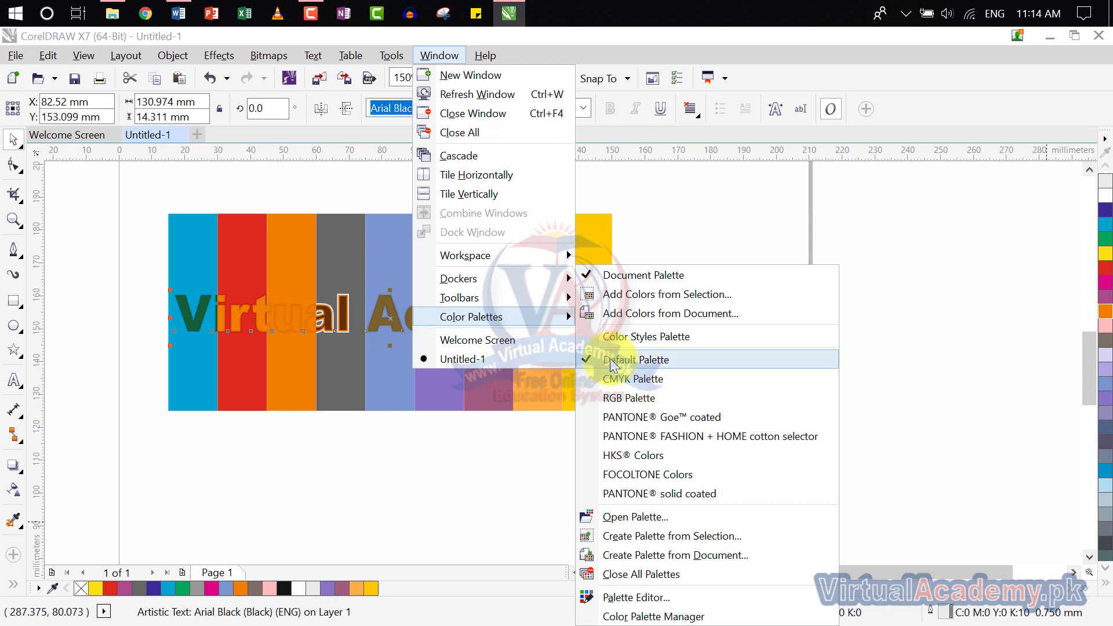
{"action": "left_click", "coordinate": [623, 380]}
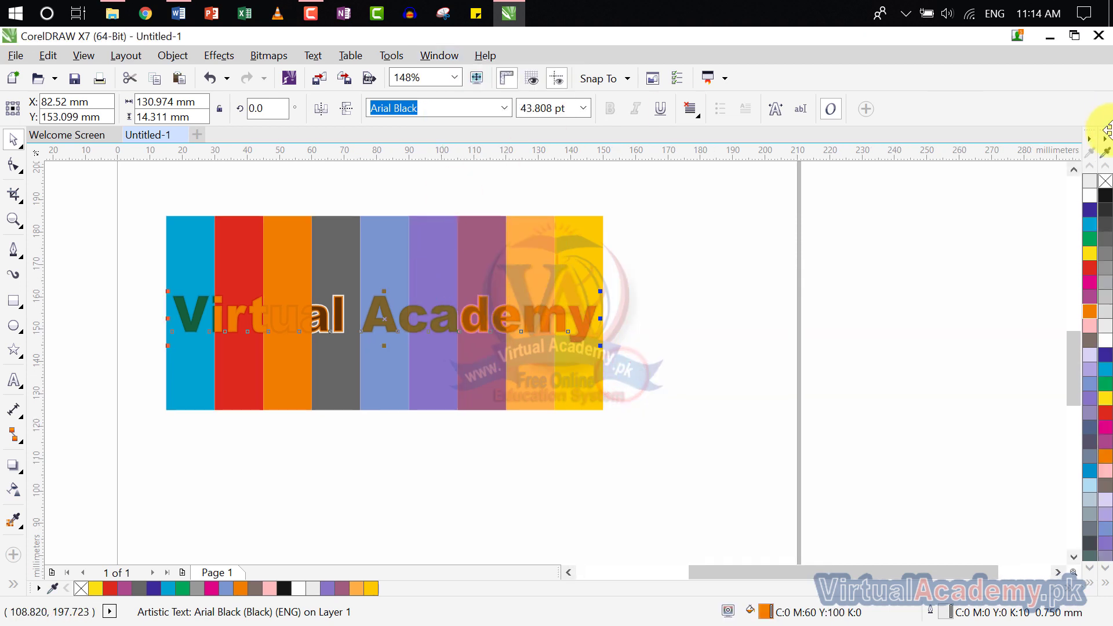
{"action": "left_click", "coordinate": [748, 363]}
{"action": "left_click", "coordinate": [456, 330]}
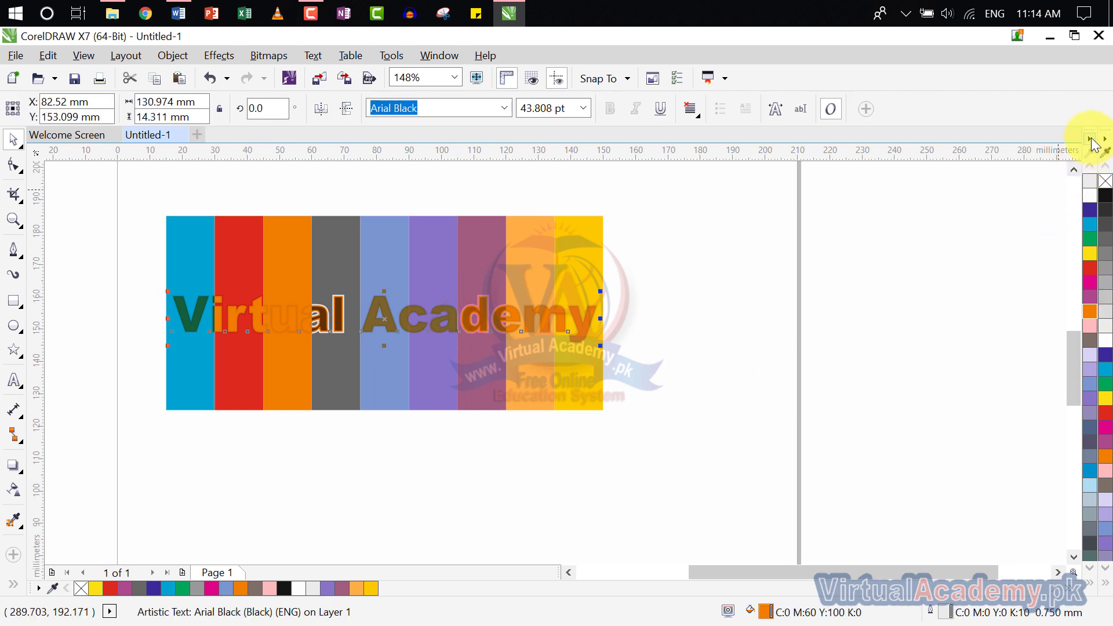
{"action": "left_click", "coordinate": [1091, 139]}
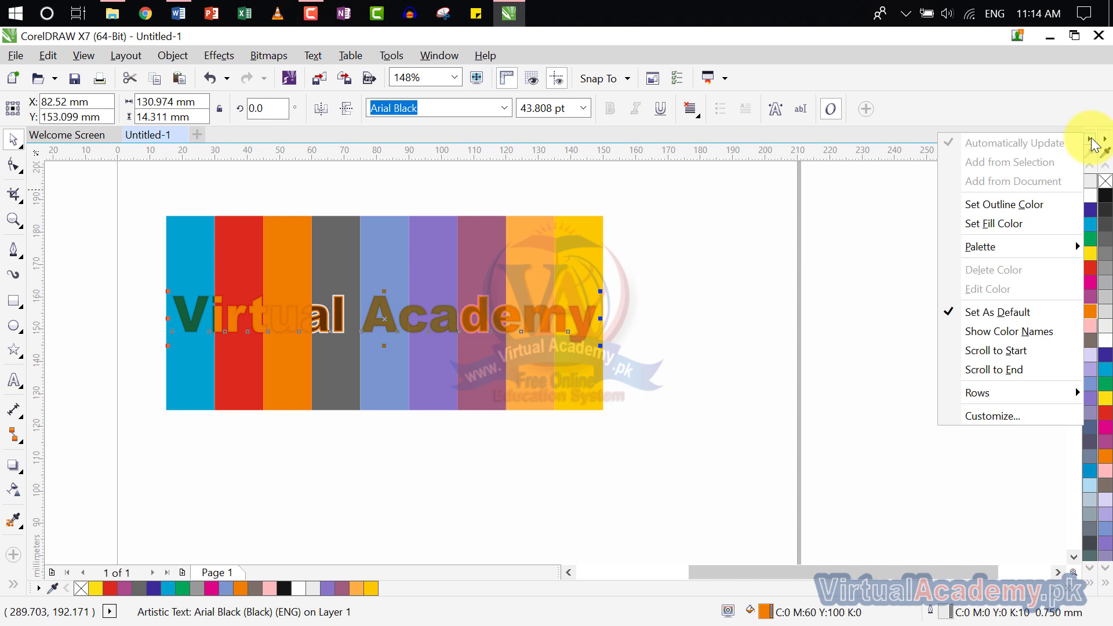
{"action": "left_click", "coordinate": [1091, 139]}
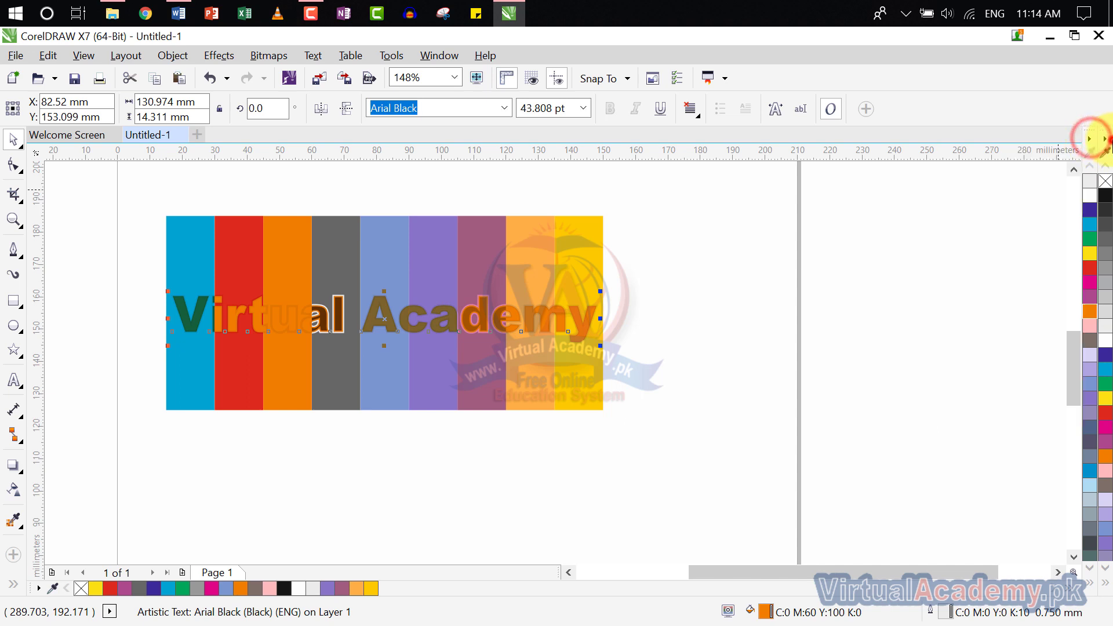
{"action": "left_click", "coordinate": [1106, 139]}
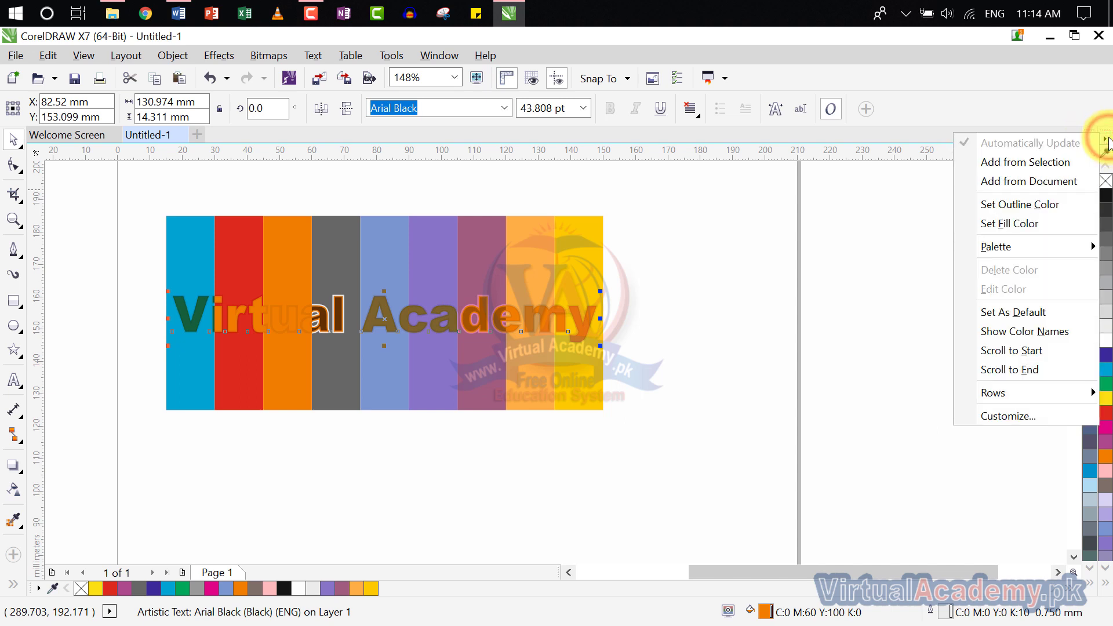
{"action": "left_click", "coordinate": [902, 241]}
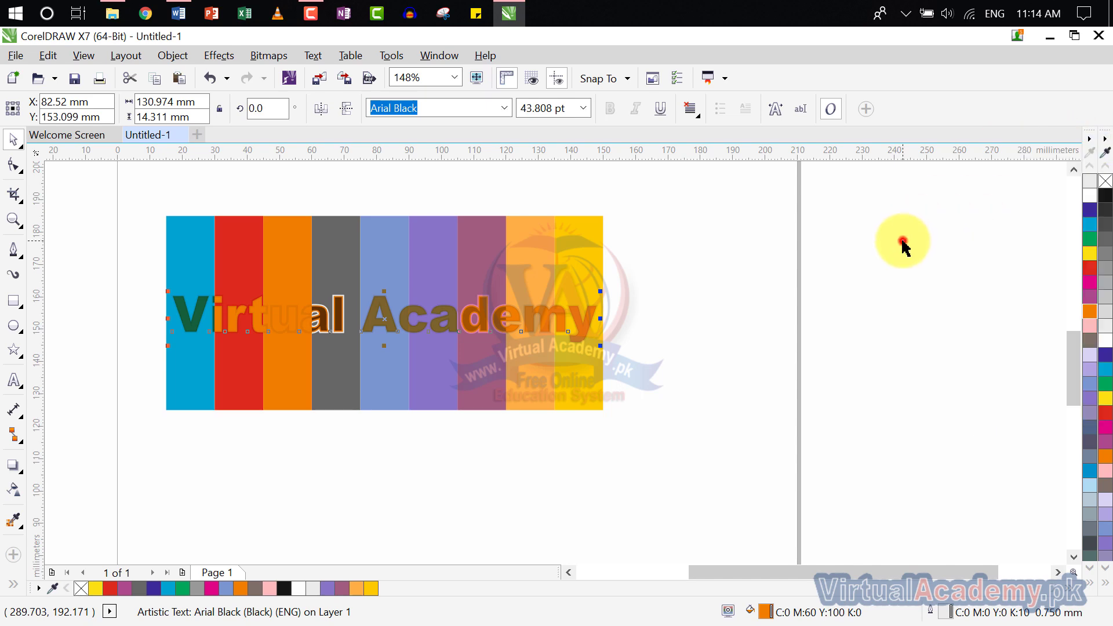
- Fill the "Virtual Academy" text with CMYK green (C:100 Y:100) and inspect the blended letters
{"action": "left_click", "coordinate": [1086, 243]}
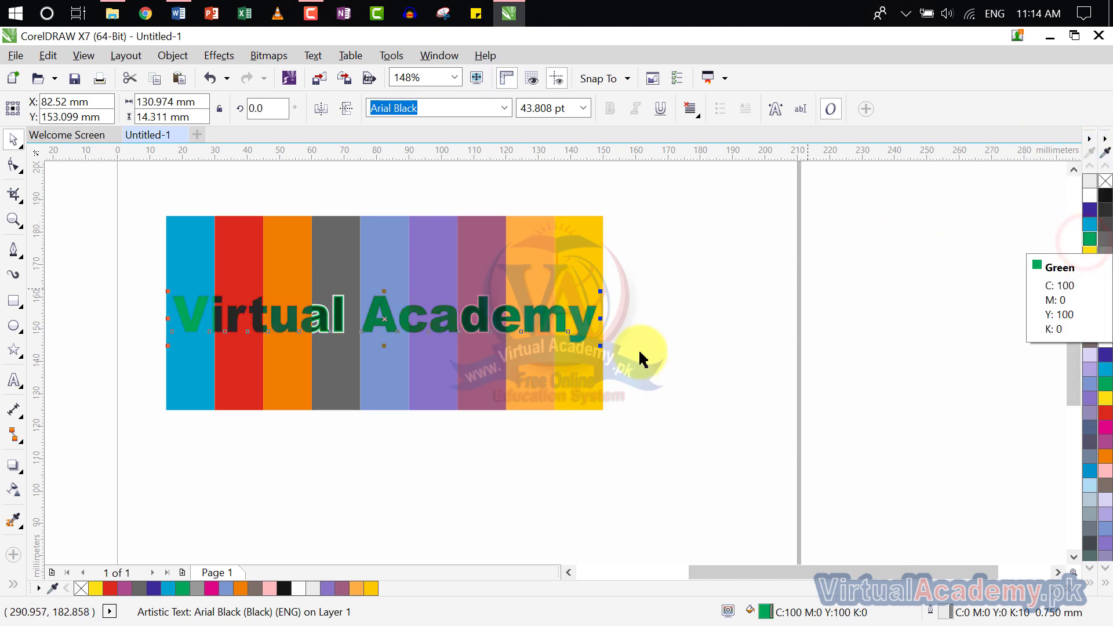
{"action": "scroll", "coordinate": [525, 317], "scroll_direction": "up", "scroll_amount": 5}
{"action": "scroll", "coordinate": [525, 317], "scroll_direction": "up", "scroll_amount": 2}
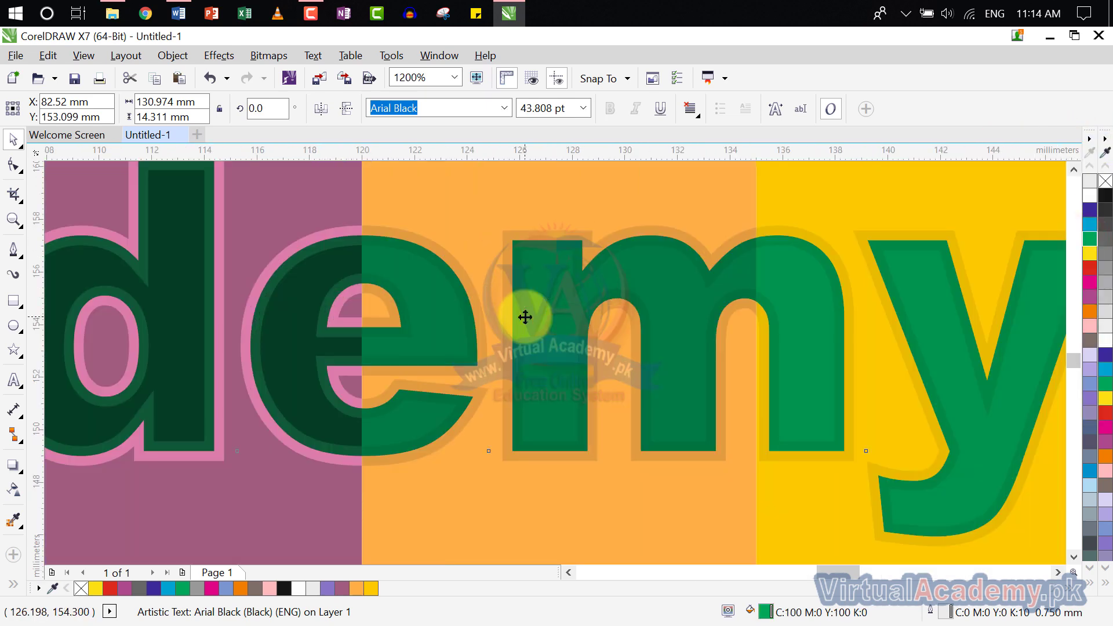
{"action": "scroll", "coordinate": [525, 316], "scroll_direction": "down", "scroll_amount": 4}
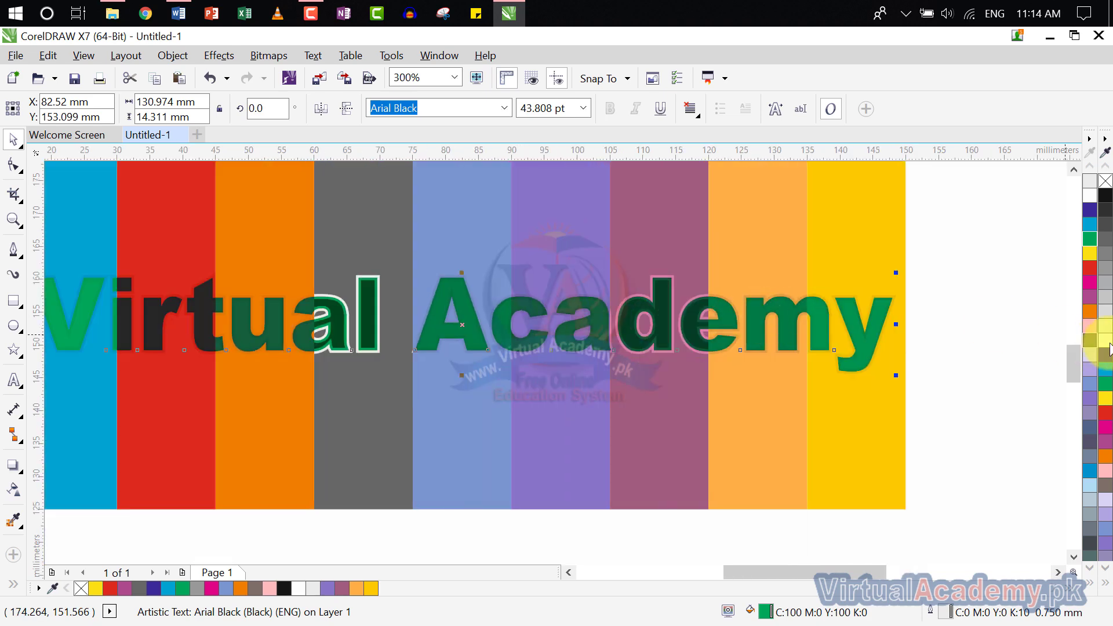
- Try purple (C:20 M:80 K:20) and pale lavender (C:20 M:20) fills on the overprinted text
{"action": "left_click", "coordinate": [1087, 296]}
{"action": "left_click", "coordinate": [1086, 282]}
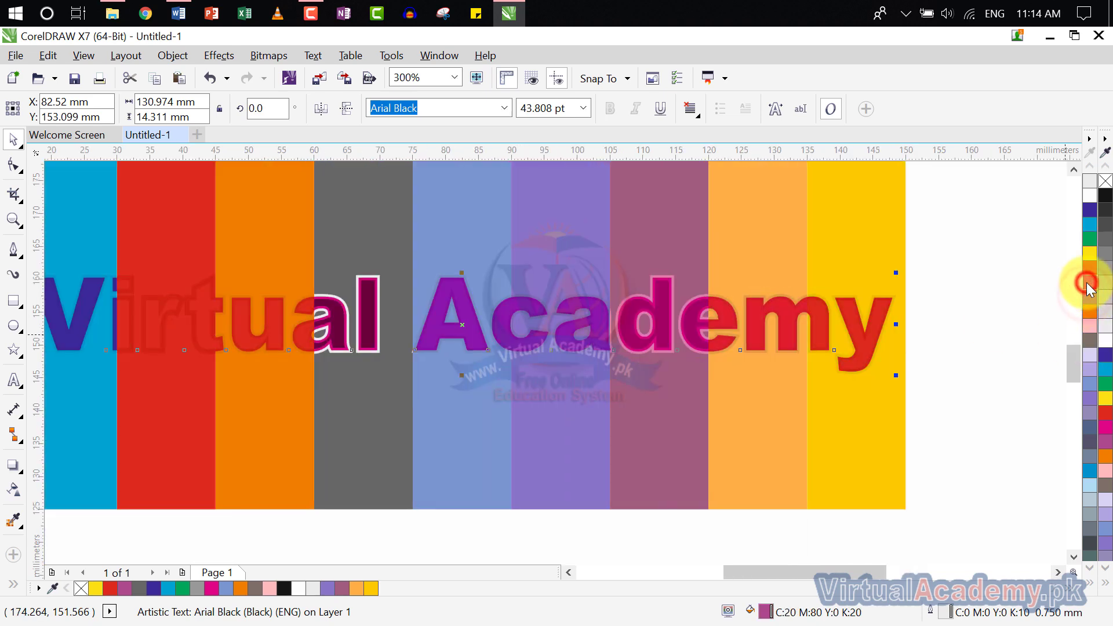
{"action": "left_click", "coordinate": [1089, 359]}
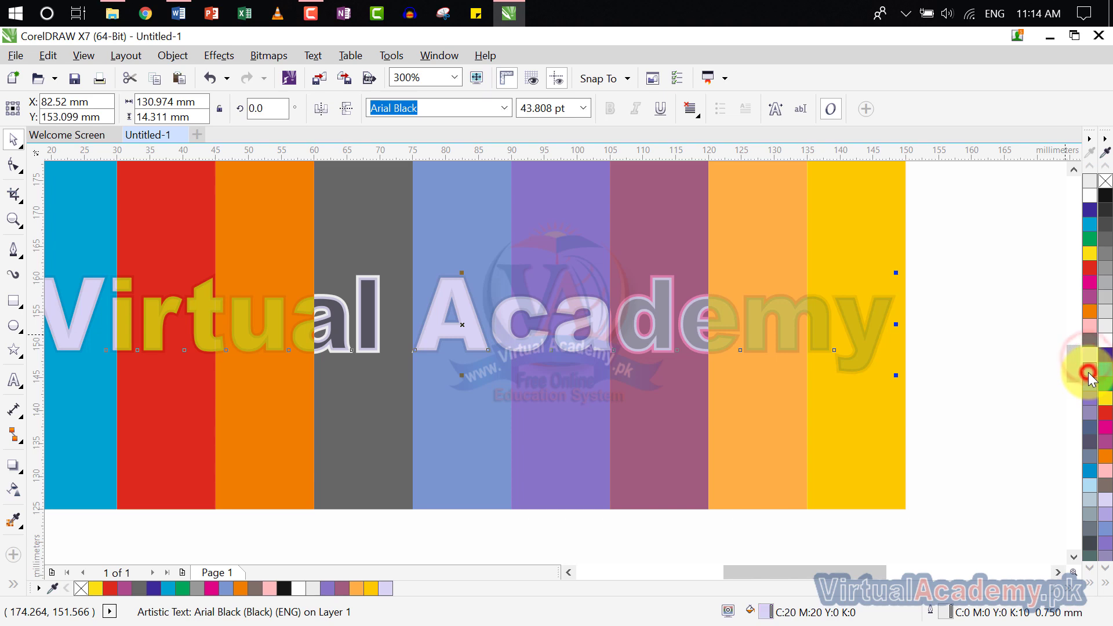
- Fill the "Virtual Academy" text with lavender (C:40 M:40), check the blending, and select the group of rectangles
{"action": "left_click", "coordinate": [1089, 375]}
{"action": "scroll", "coordinate": [800, 394], "scroll_direction": "down", "scroll_amount": 2}
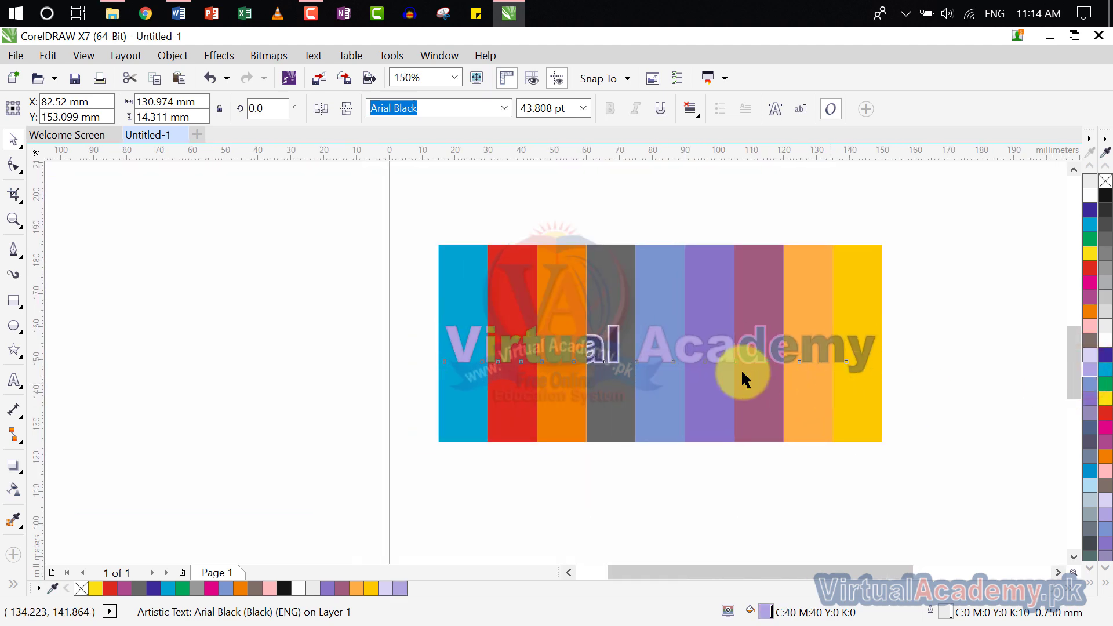
{"action": "scroll", "coordinate": [746, 380], "scroll_direction": "up", "scroll_amount": 2}
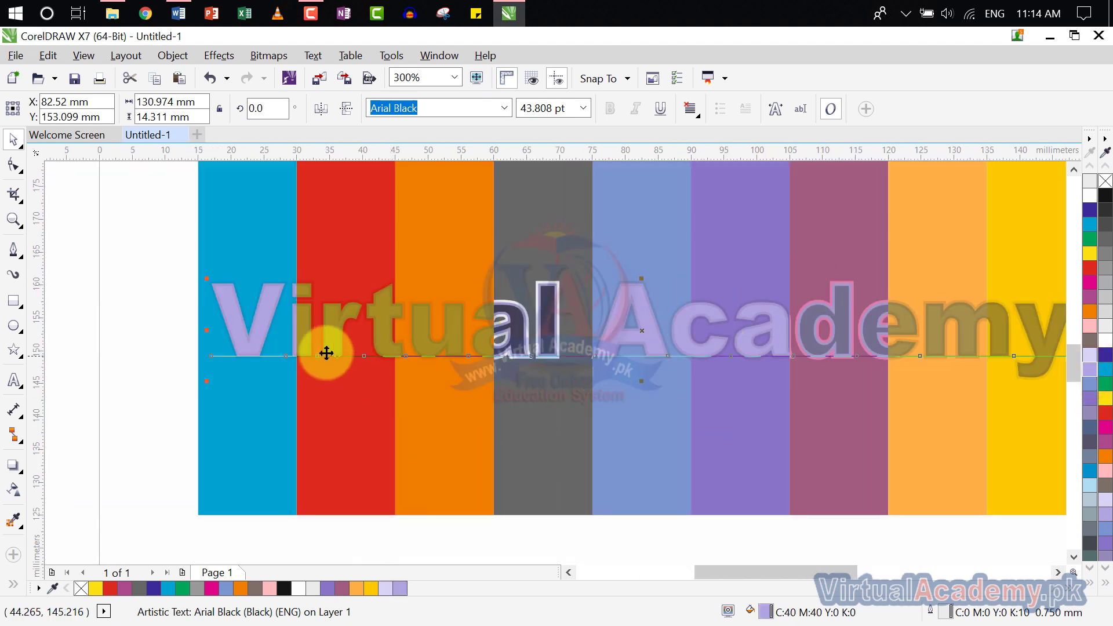
{"action": "scroll", "coordinate": [725, 365], "scroll_direction": "down", "scroll_amount": 2}
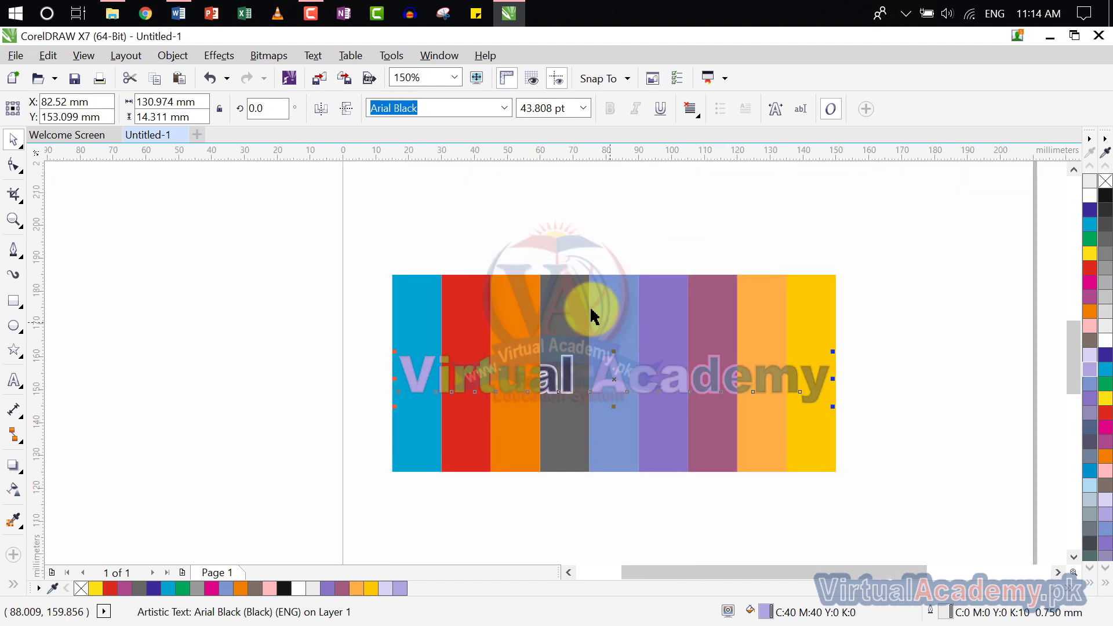
{"action": "left_click", "coordinate": [447, 298]}
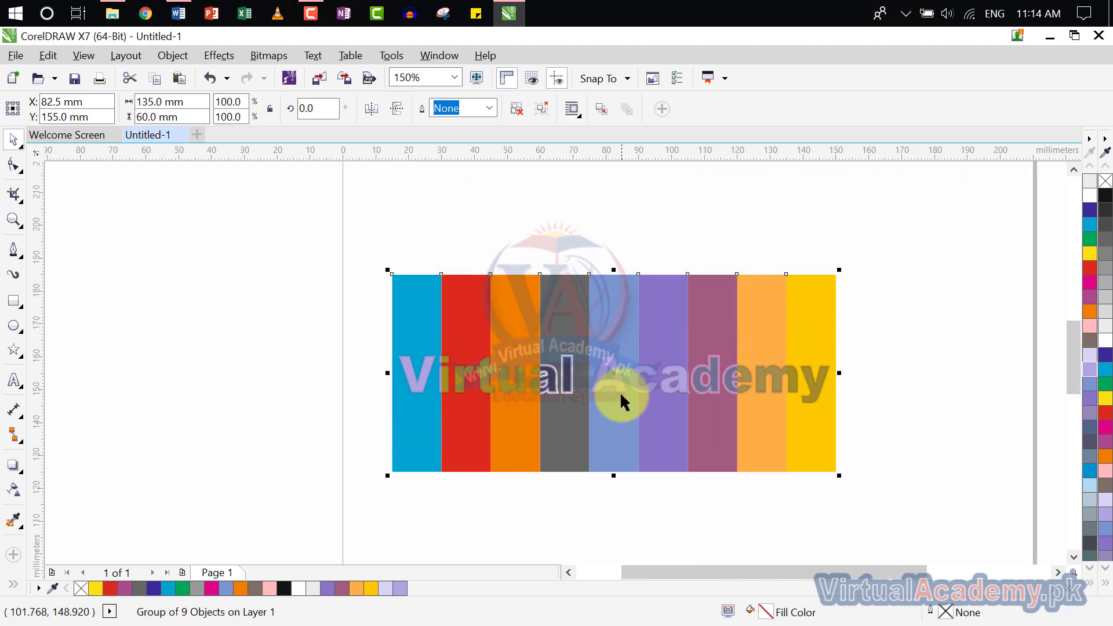
{"action": "left_click", "coordinate": [1091, 401]}
{"action": "left_click", "coordinate": [1089, 418]}
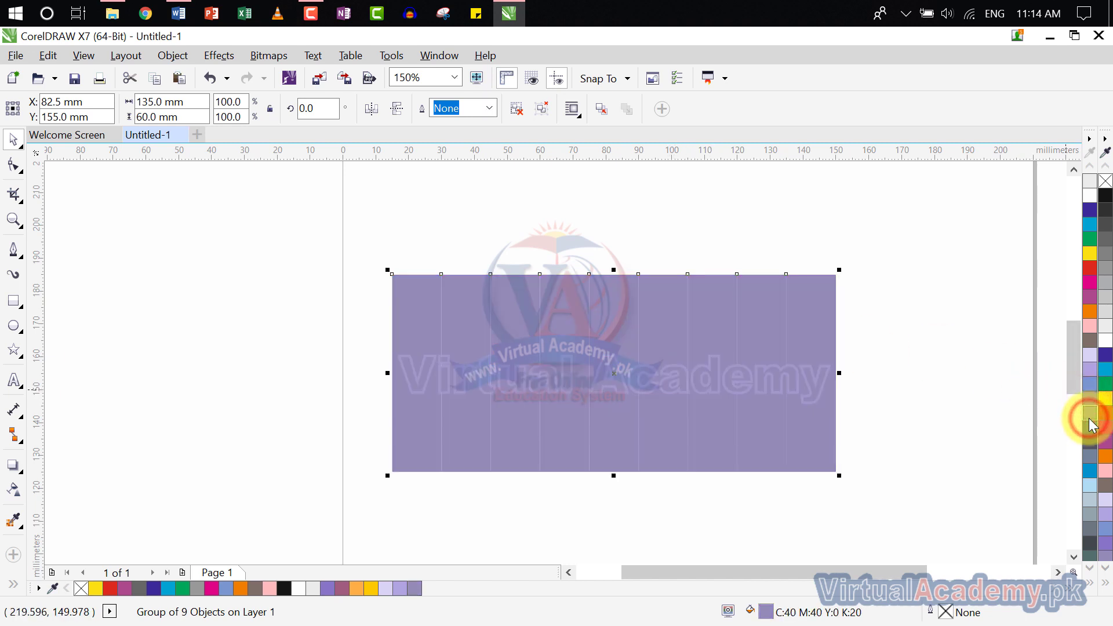
{"action": "left_click", "coordinate": [789, 329]}
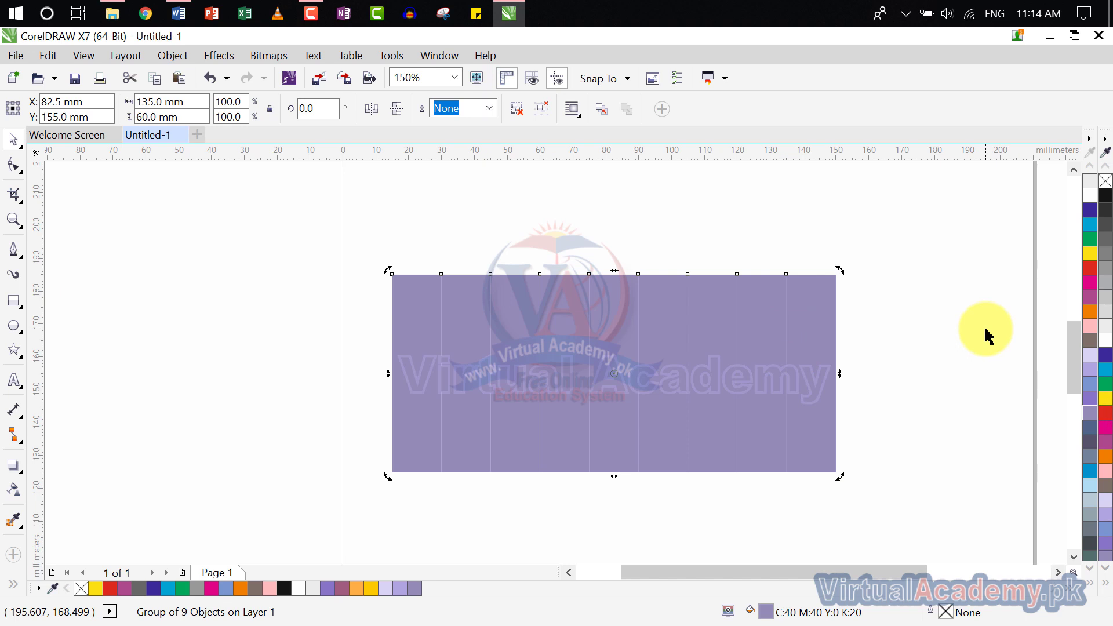
{"action": "key", "text": "ctrl+z"}
{"action": "key", "text": "ctrl+z"}
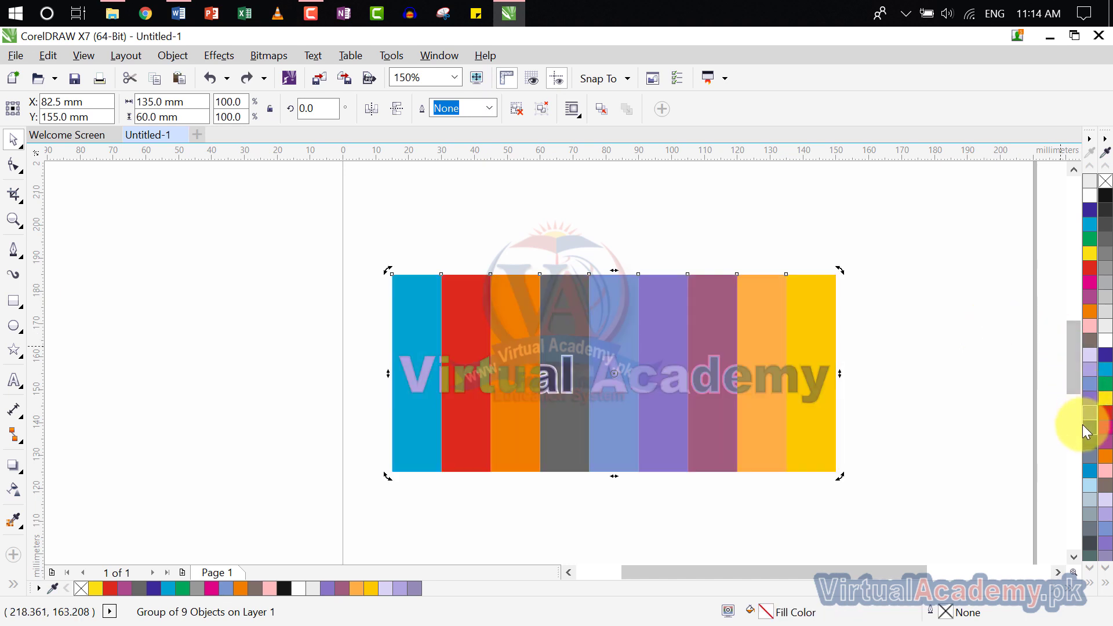
- Select the "Virtual Academy" text and try slate fills of C:60 M:40 K:40 and C:40 M:20 K:40
{"action": "left_click", "coordinate": [984, 425]}
{"action": "left_click", "coordinate": [804, 386]}
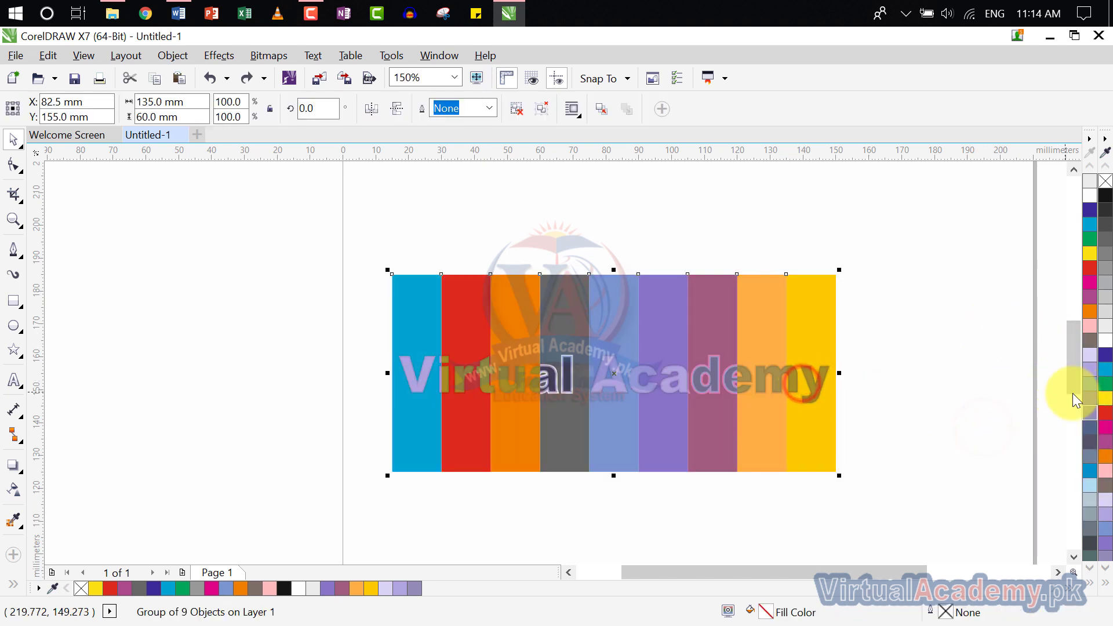
{"action": "left_click", "coordinate": [957, 378]}
{"action": "left_click", "coordinate": [819, 378]}
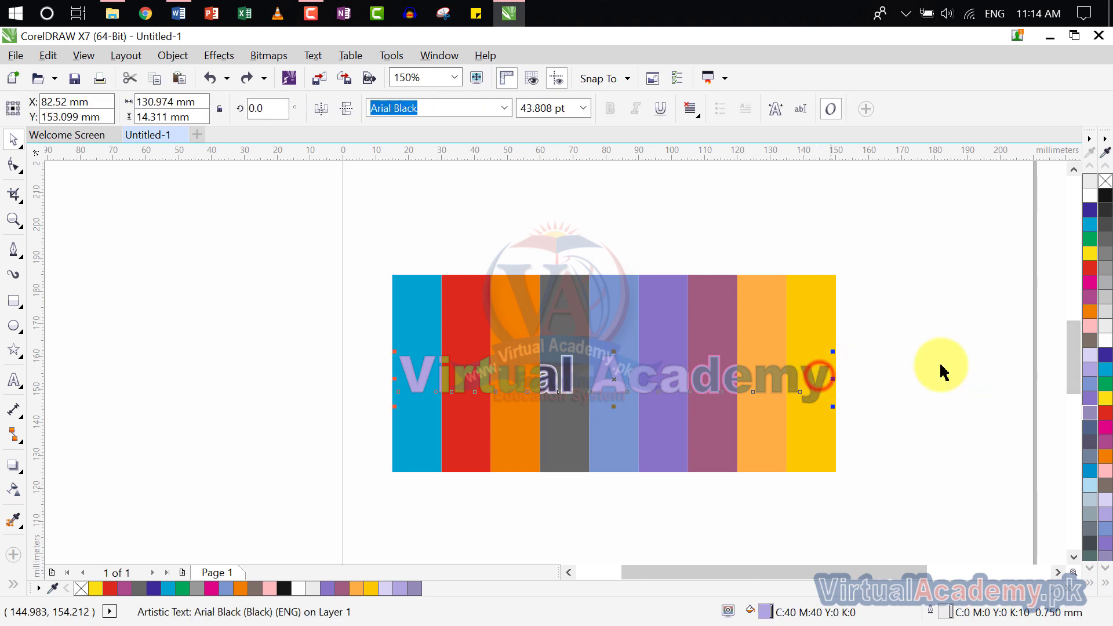
{"action": "left_click", "coordinate": [1084, 424]}
{"action": "left_click", "coordinate": [1088, 443]}
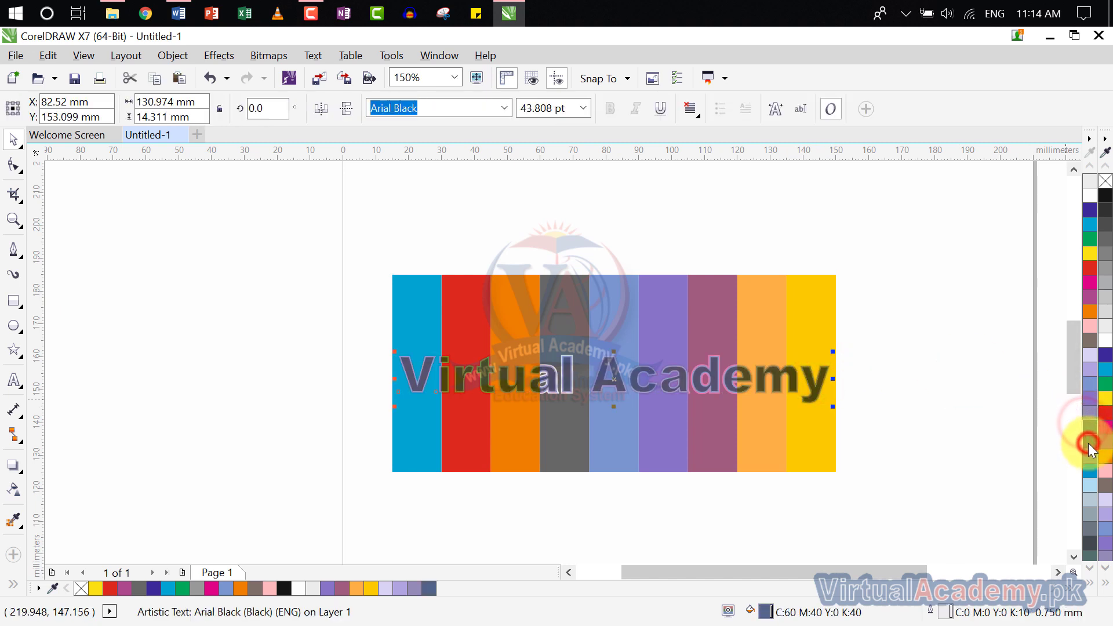
{"action": "left_click", "coordinate": [1088, 457]}
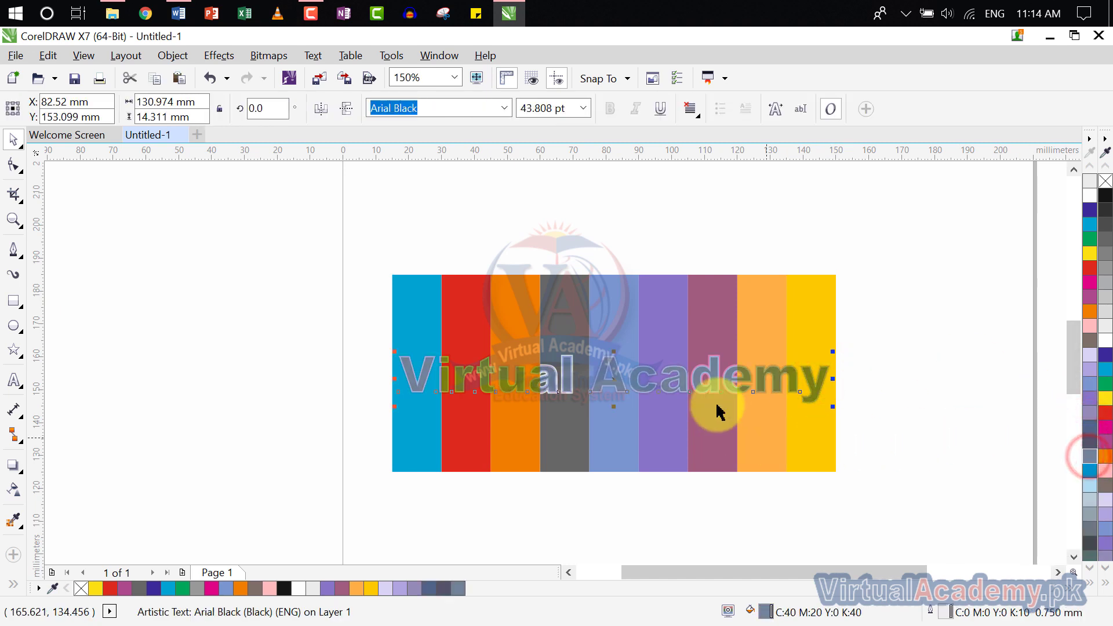
- Examine the blended letters up close and check the text's Overprint Fill and Overprint Outline settings
{"action": "scroll", "coordinate": [703, 389], "scroll_direction": "up", "scroll_amount": 2}
{"action": "scroll", "coordinate": [703, 389], "scroll_direction": "up", "scroll_amount": 1}
{"action": "scroll", "coordinate": [703, 388], "scroll_direction": "down", "scroll_amount": 4}
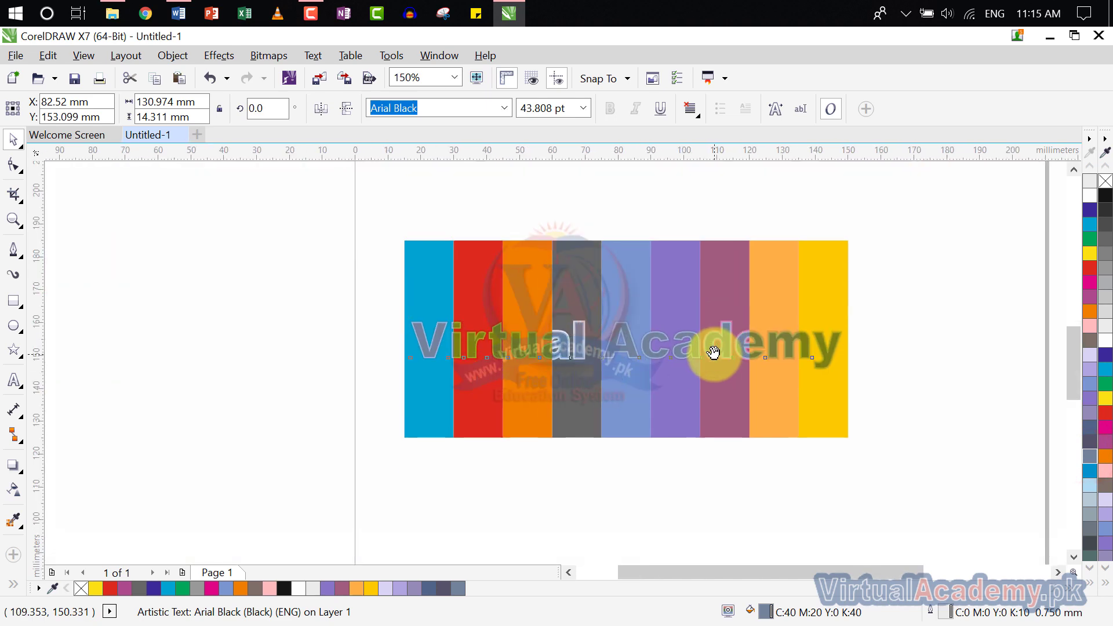
{"action": "scroll", "coordinate": [662, 375], "scroll_direction": "down", "scroll_amount": 1}
{"action": "left_click_drag", "start_coordinate": [662, 375], "coordinate": [797, 414]}
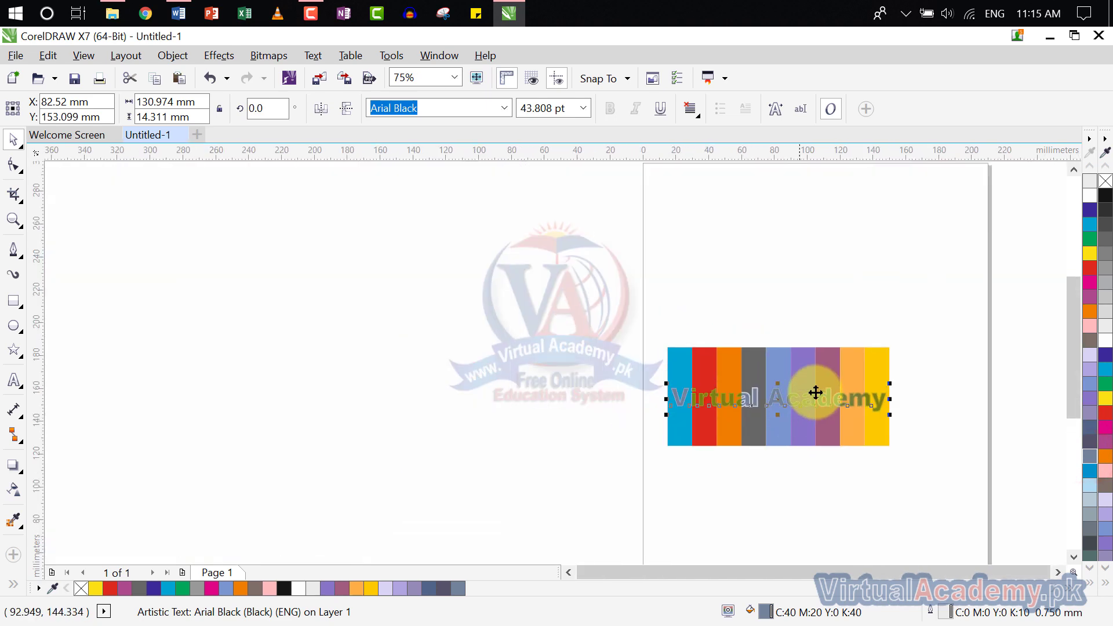
{"action": "left_click", "coordinate": [168, 56]}
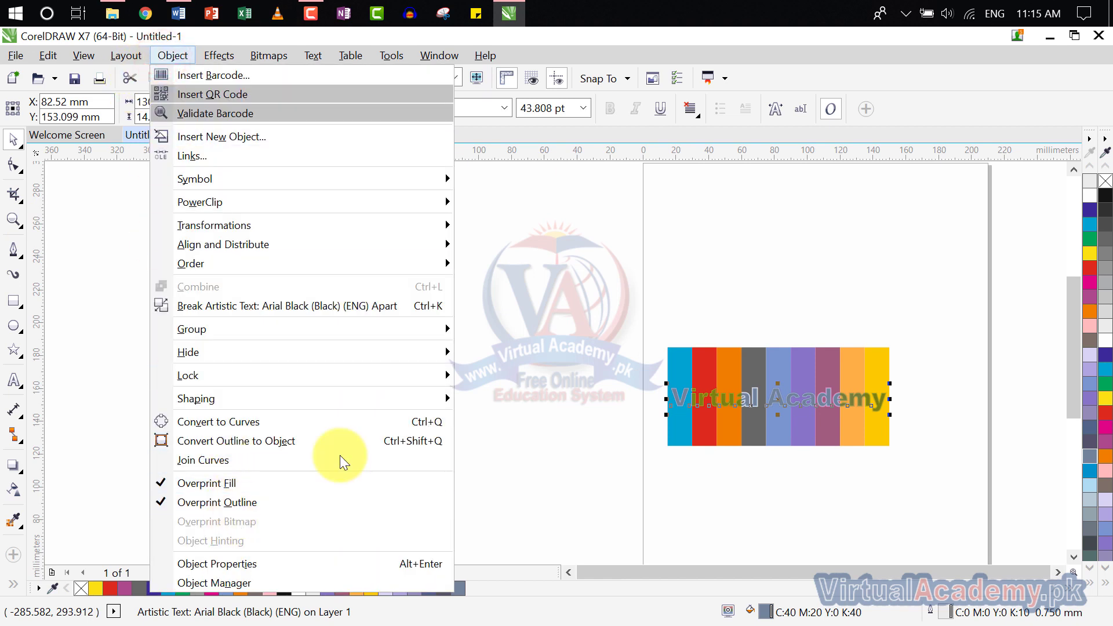
{"action": "left_click", "coordinate": [542, 323]}
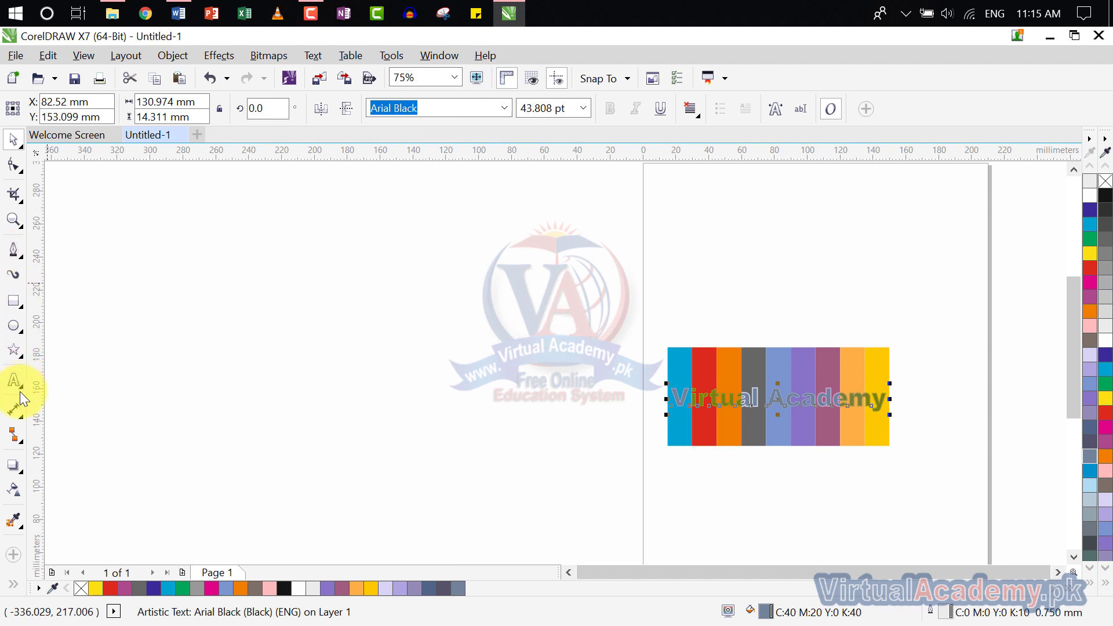
- Import Cool-ipad-wallpaper-1.jpg from the Desktop beside the page and stretch it to 220 mm wide by 150 mm high
{"action": "left_click", "coordinate": [17, 56]}
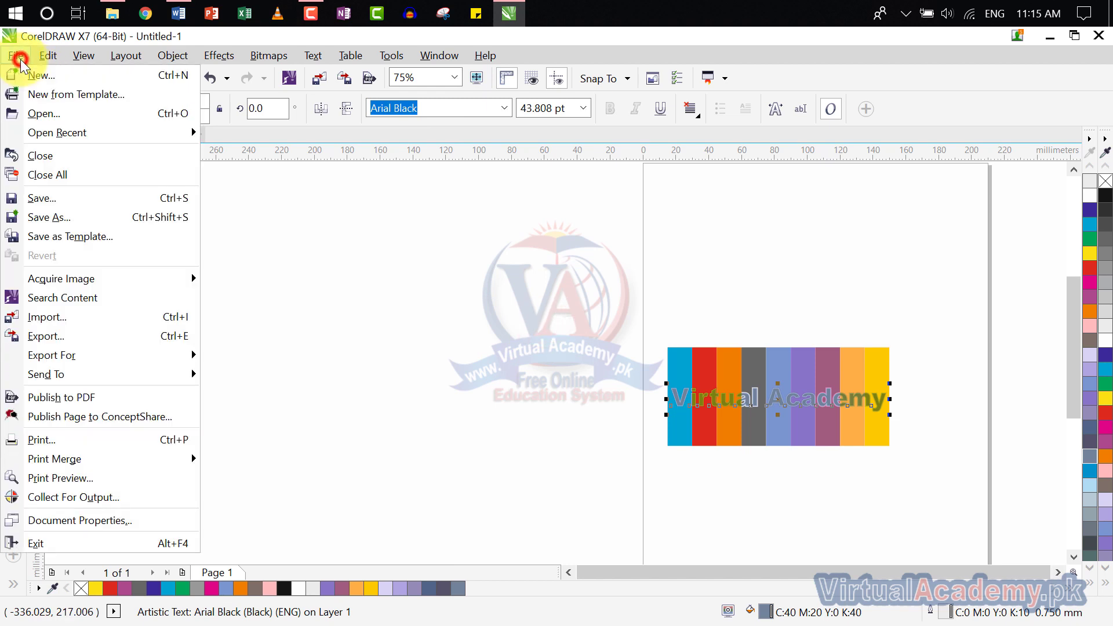
{"action": "left_click", "coordinate": [103, 318]}
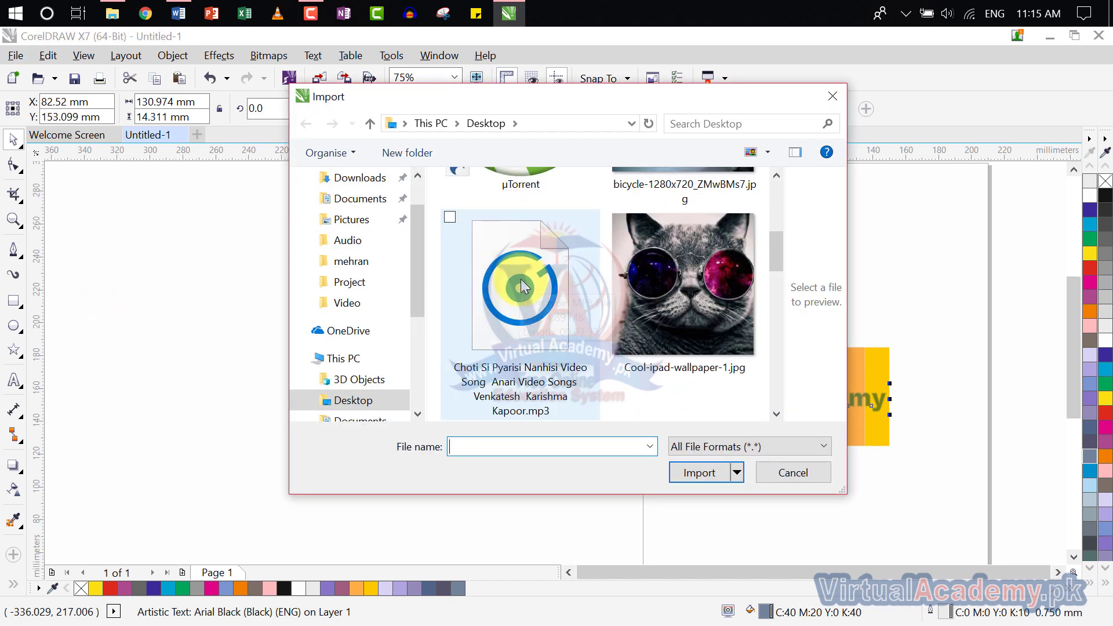
{"action": "scroll", "coordinate": [681, 286], "scroll_direction": "down", "scroll_amount": 3}
{"action": "scroll", "coordinate": [681, 287], "scroll_direction": "up", "scroll_amount": 2}
{"action": "double_click", "coordinate": [681, 265]}
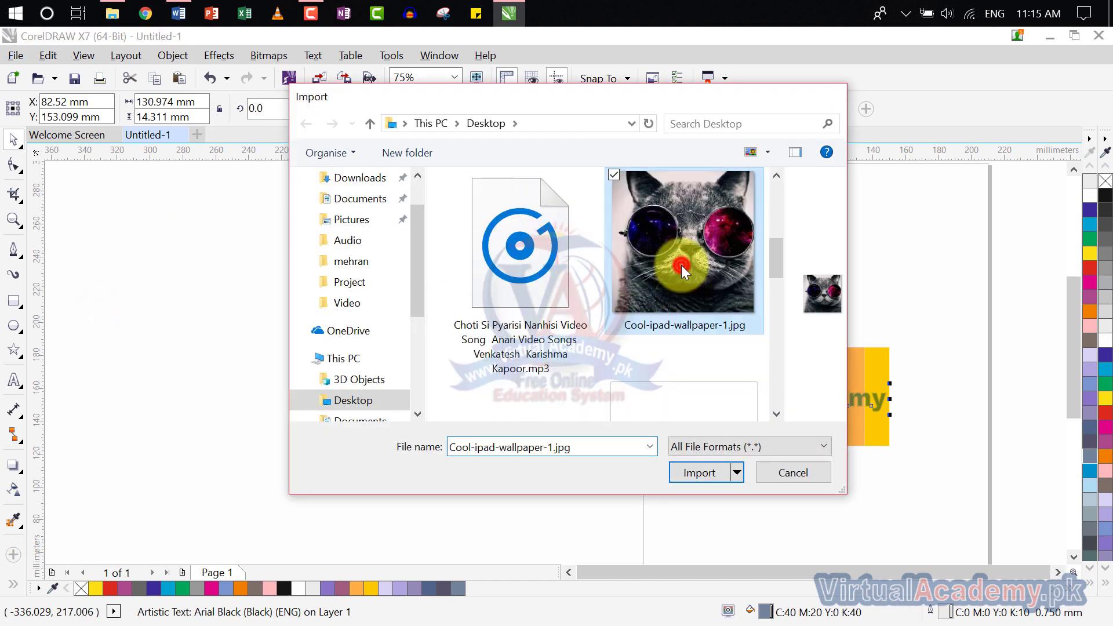
{"action": "left_click", "coordinate": [157, 285]}
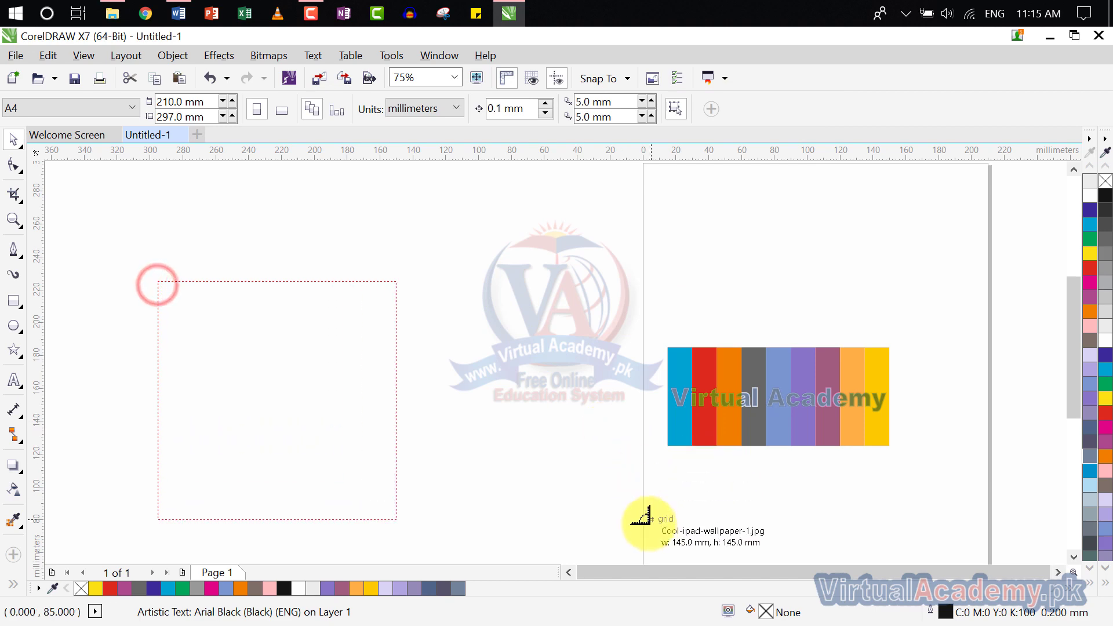
{"action": "left_click_drag", "start_coordinate": [412, 405], "coordinate": [523, 418]}
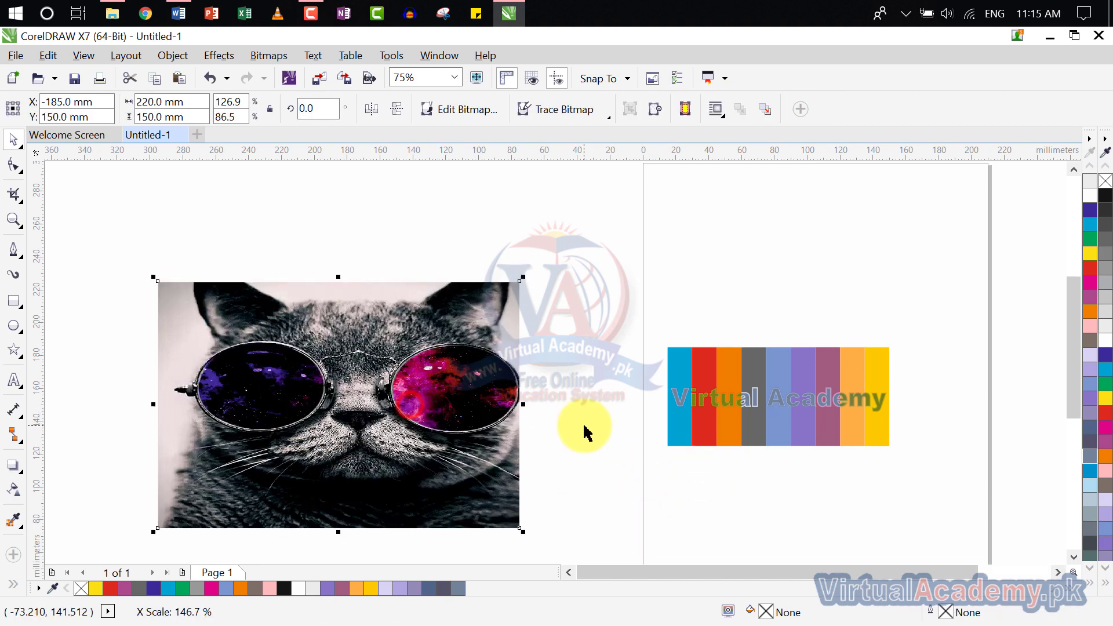
{"action": "scroll", "coordinate": [425, 413], "scroll_direction": "up", "scroll_amount": 1}
{"action": "scroll", "coordinate": [425, 413], "scroll_direction": "down", "scroll_amount": 1}
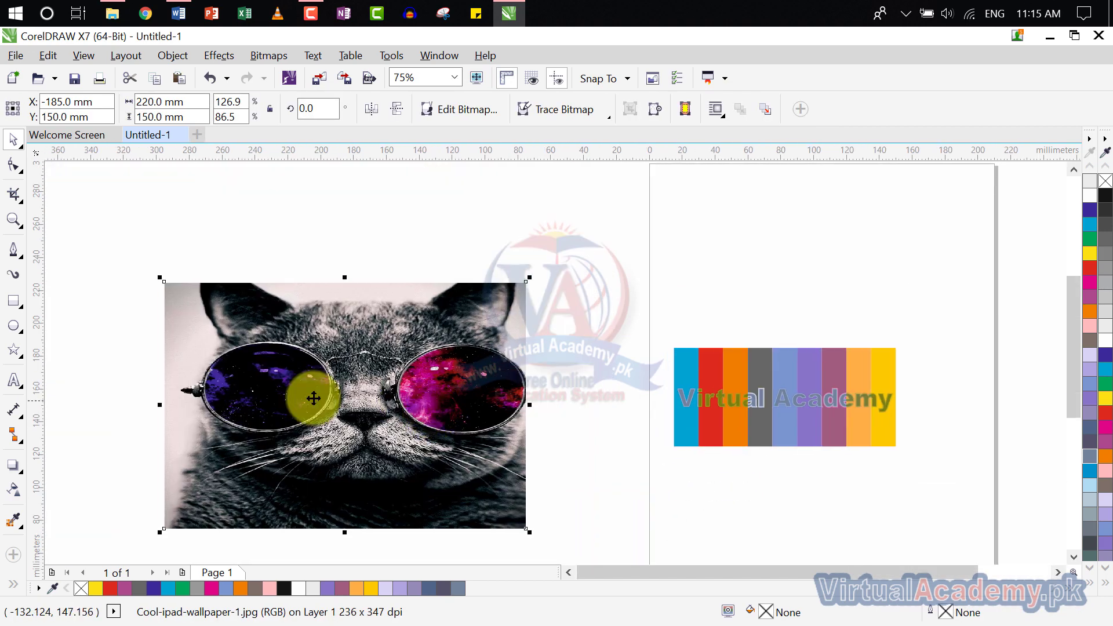
- Move the "Virtual Academy" text onto the cat's glasses and enlarge it to about 200 mm wide
{"action": "left_click", "coordinate": [858, 409]}
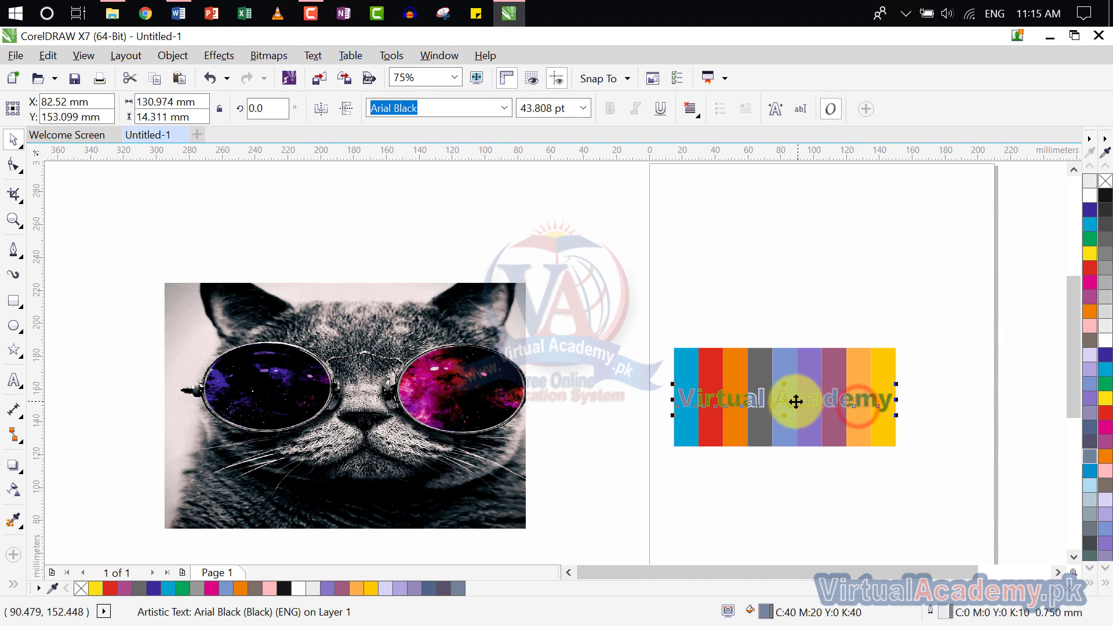
{"action": "left_click_drag", "start_coordinate": [785, 402], "coordinate": [283, 384]}
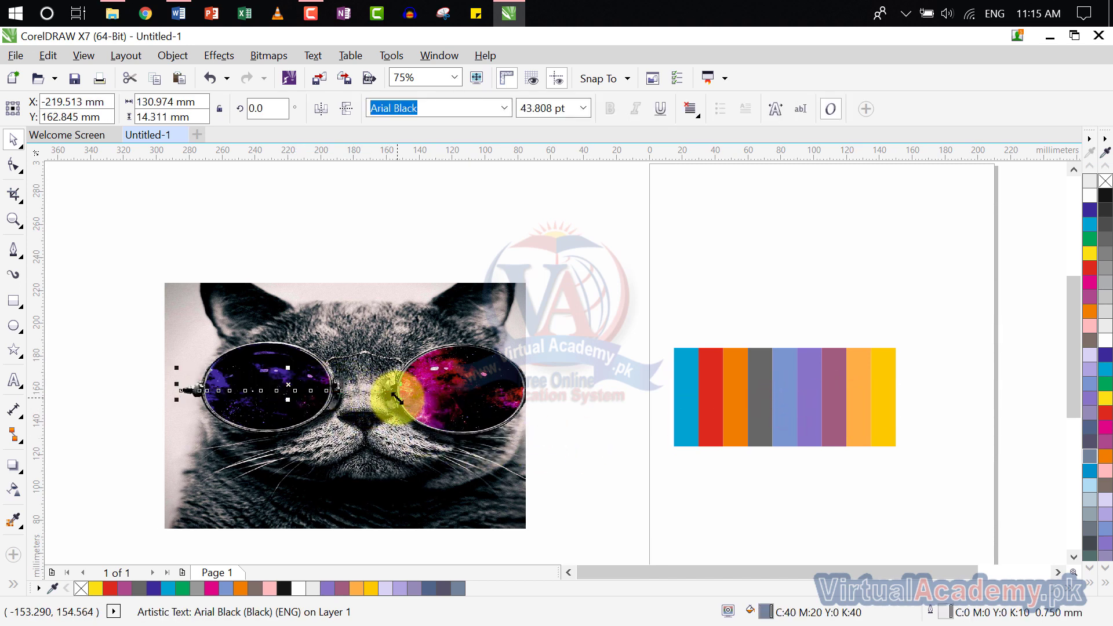
{"action": "left_click_drag", "start_coordinate": [398, 397], "coordinate": [504, 455]}
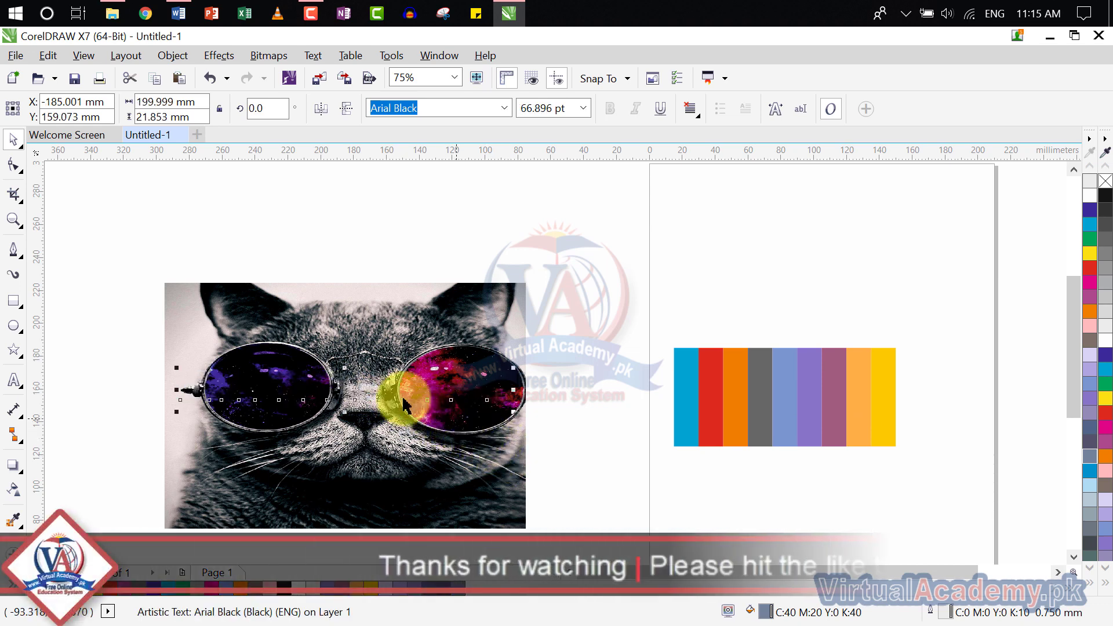
- Send the cat image to the back of the page, behind the text
{"action": "right_click", "coordinate": [371, 401]}
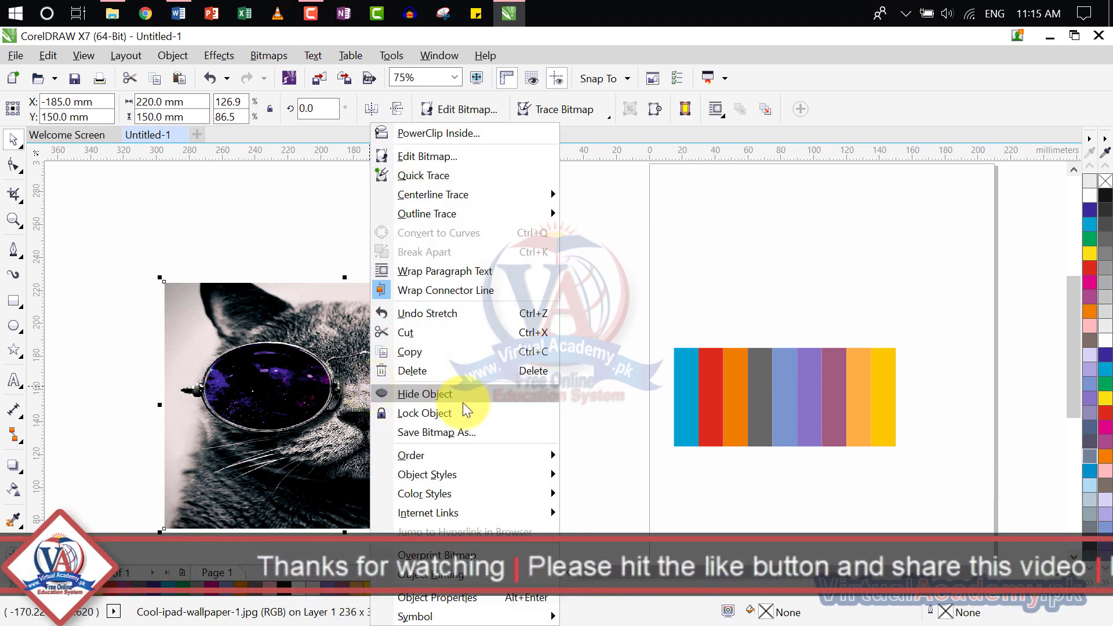
{"action": "mouse_move", "coordinate": [464, 453]}
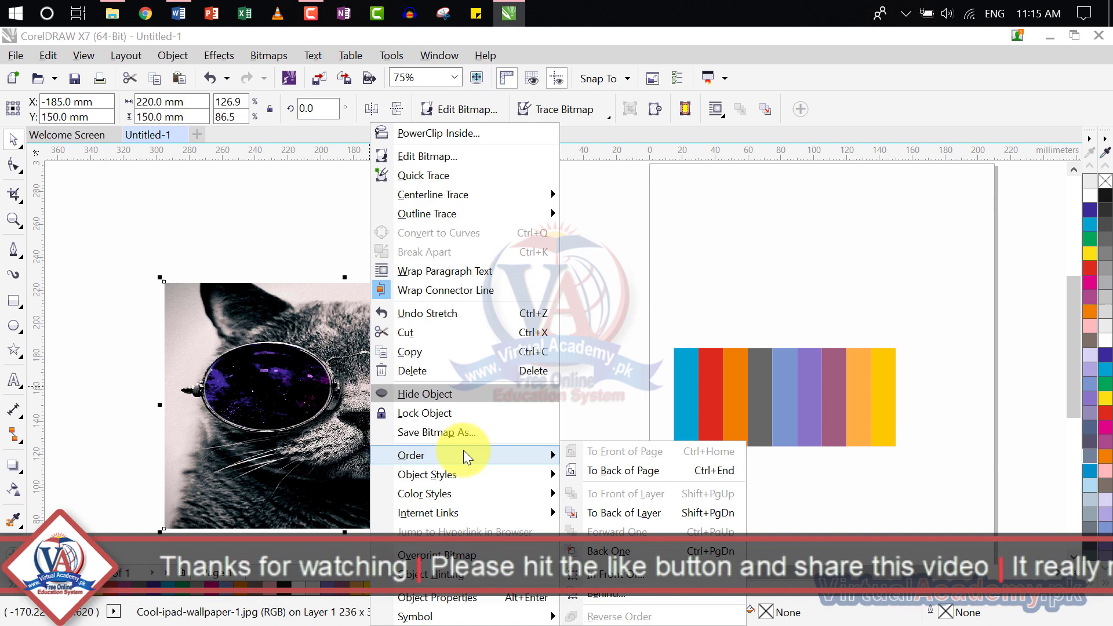
{"action": "left_click", "coordinate": [649, 468]}
{"action": "left_click", "coordinate": [627, 415]}
{"action": "scroll", "coordinate": [354, 403], "scroll_direction": "up", "scroll_amount": 1}
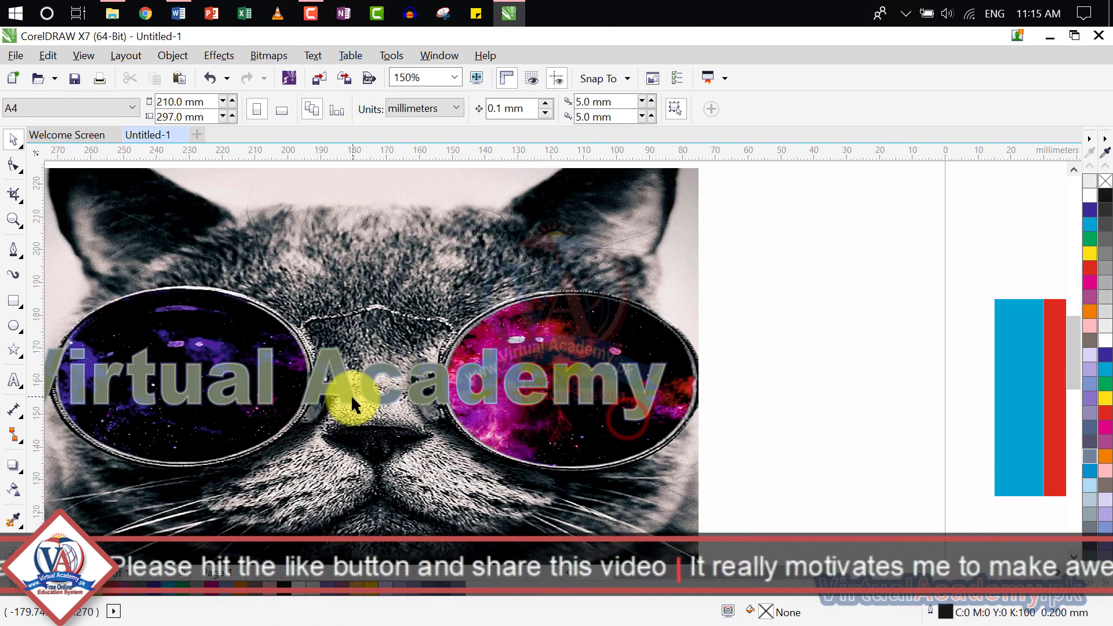
- Turn off Overprint Fill and Overprint Outline for the "Virtual Academy" text over the cat image
{"action": "left_click", "coordinate": [415, 409]}
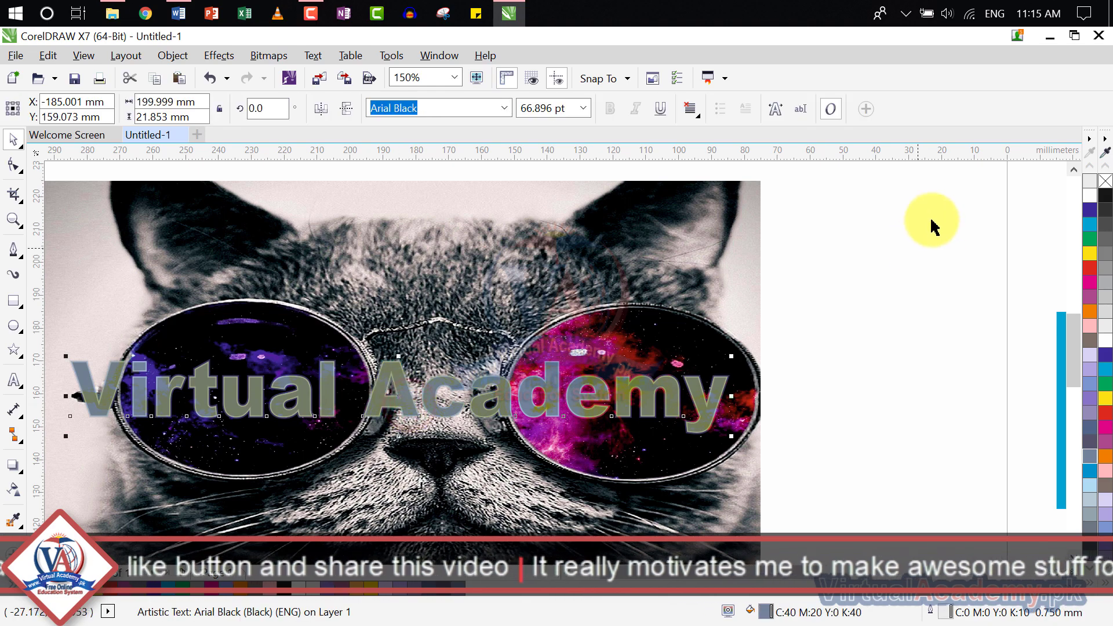
{"action": "left_click", "coordinate": [187, 54]}
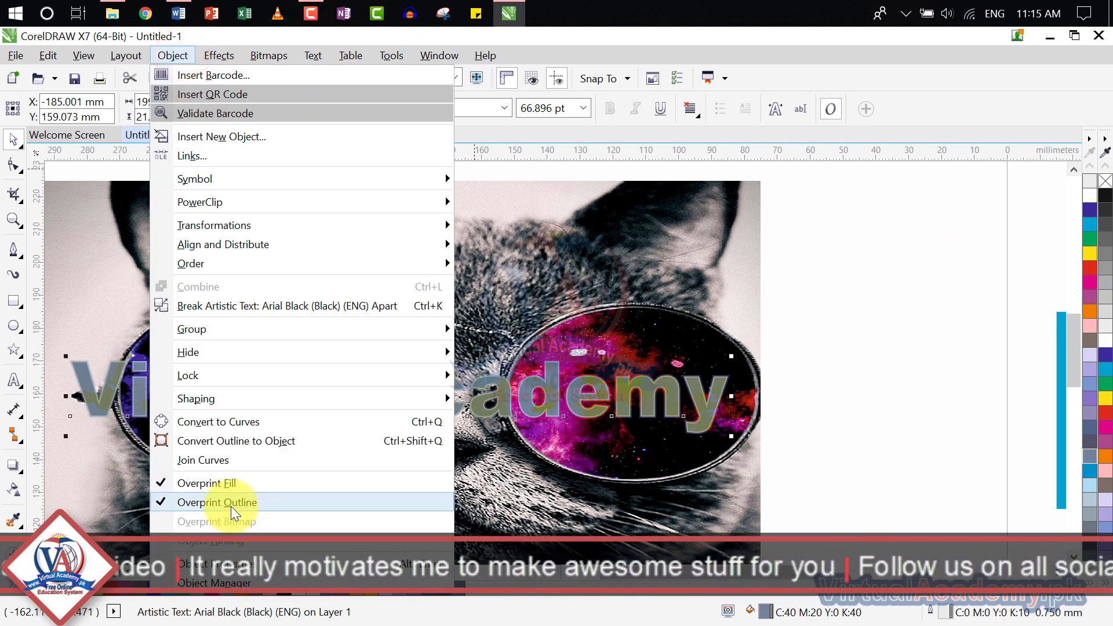
{"action": "left_click", "coordinate": [231, 490]}
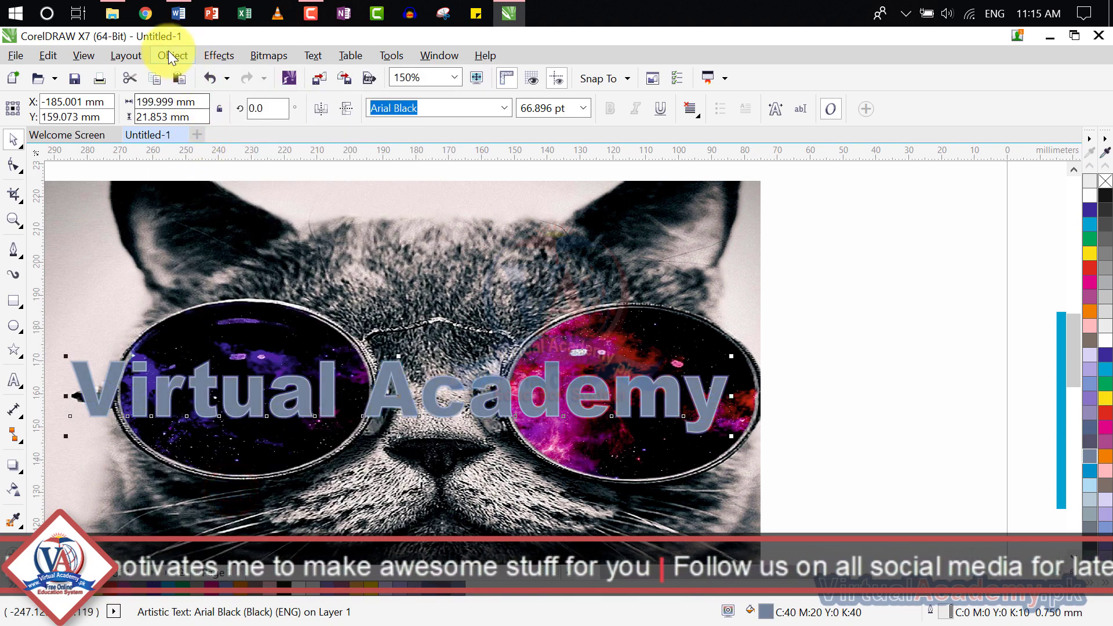
{"action": "left_click", "coordinate": [169, 54]}
{"action": "left_click", "coordinate": [186, 492]}
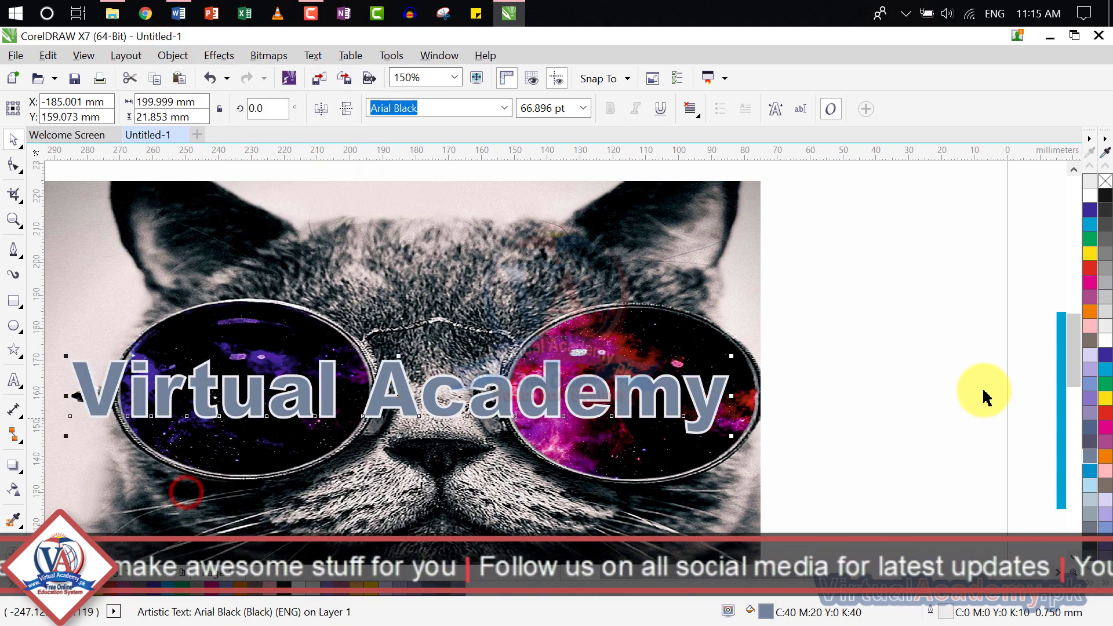
- Fill the "Virtual Academy" text with red (M:100 Y:100) and turn on Overprint Fill for it
{"action": "left_click", "coordinate": [991, 381]}
{"action": "left_click", "coordinate": [655, 409]}
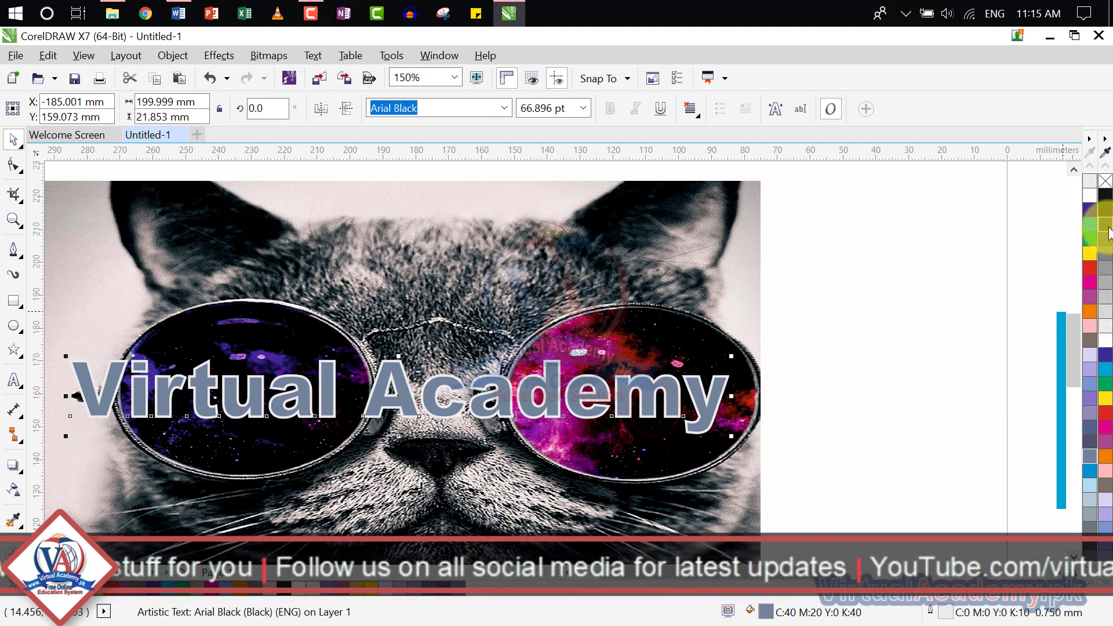
{"action": "left_click", "coordinate": [1091, 267]}
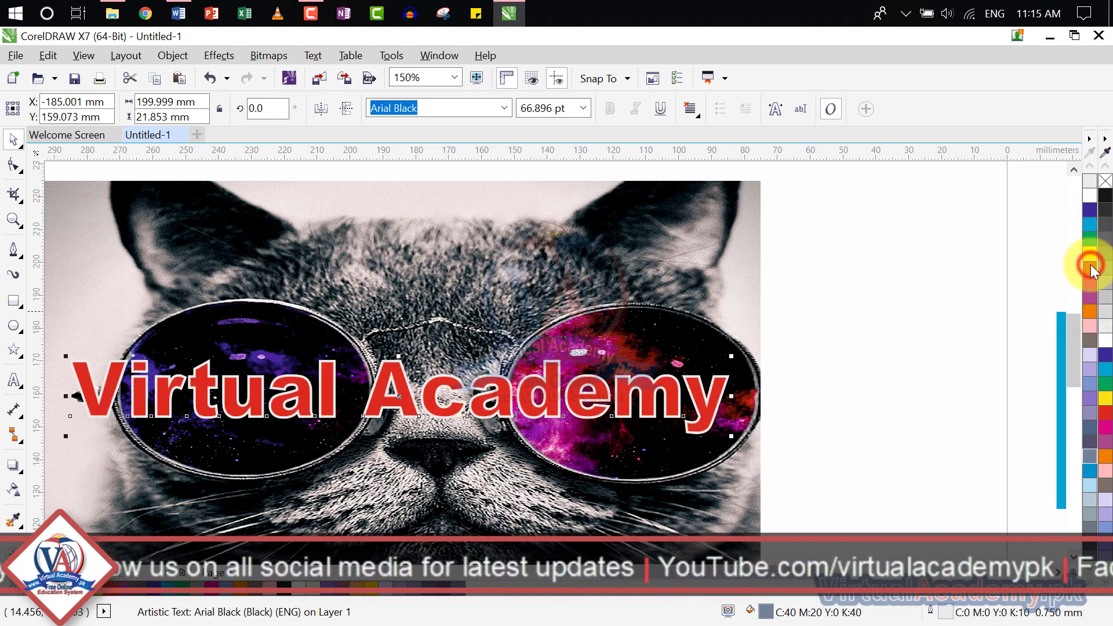
{"action": "left_click", "coordinate": [169, 56]}
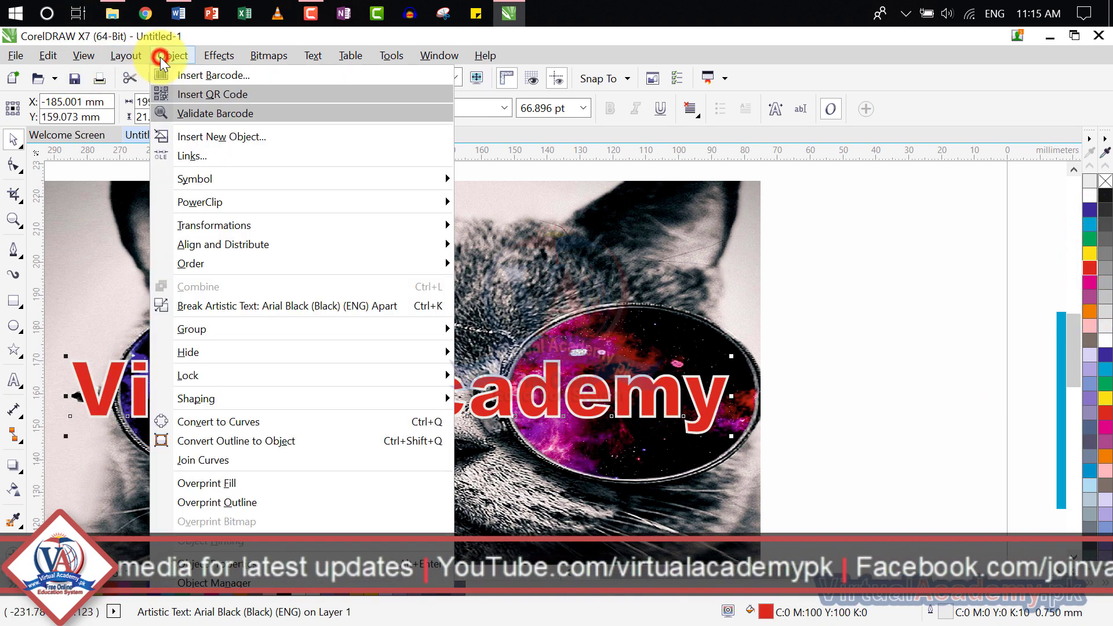
{"action": "left_click", "coordinate": [215, 482]}
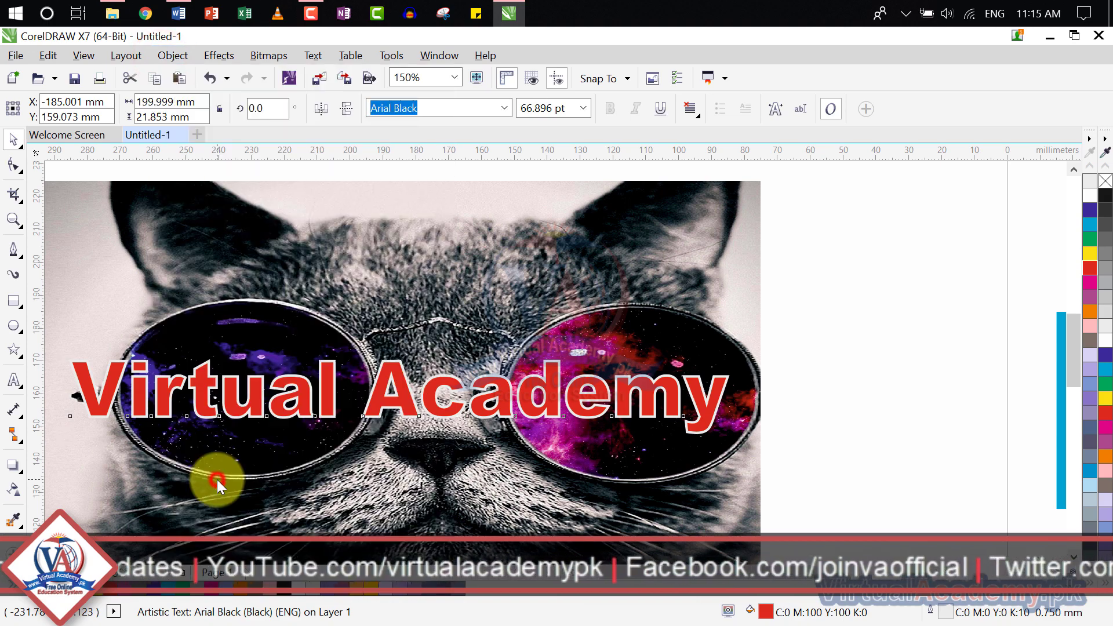
- Inspect how the red overprinted letters blend with the cat image along the whole text
{"action": "scroll", "coordinate": [95, 392], "scroll_direction": "up", "scroll_amount": 4}
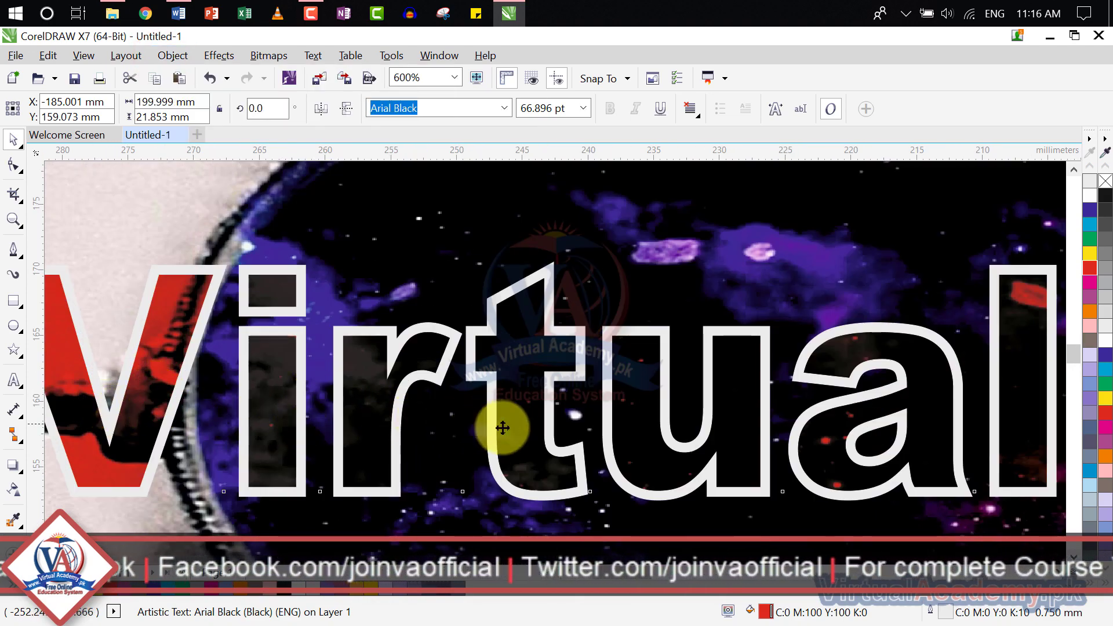
{"action": "scroll", "coordinate": [815, 433], "scroll_direction": "down", "scroll_amount": 1}
{"action": "left_click_drag", "start_coordinate": [396, 438], "coordinate": [127, 439]}
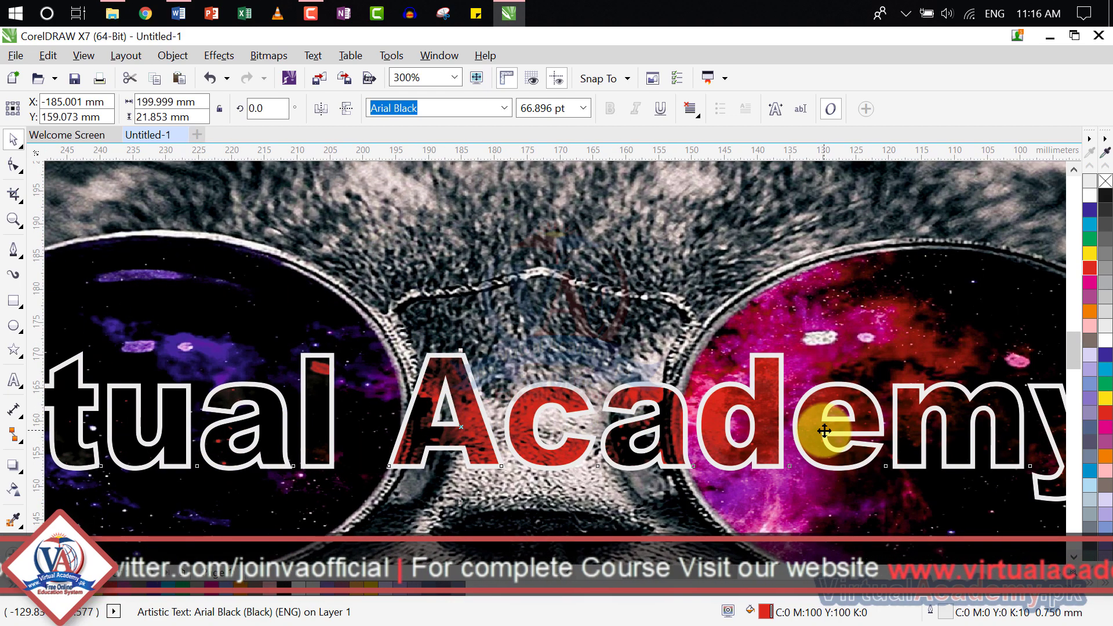
{"action": "left_click_drag", "start_coordinate": [820, 427], "coordinate": [659, 423]}
{"action": "scroll", "coordinate": [865, 422], "scroll_direction": "down", "scroll_amount": 2}
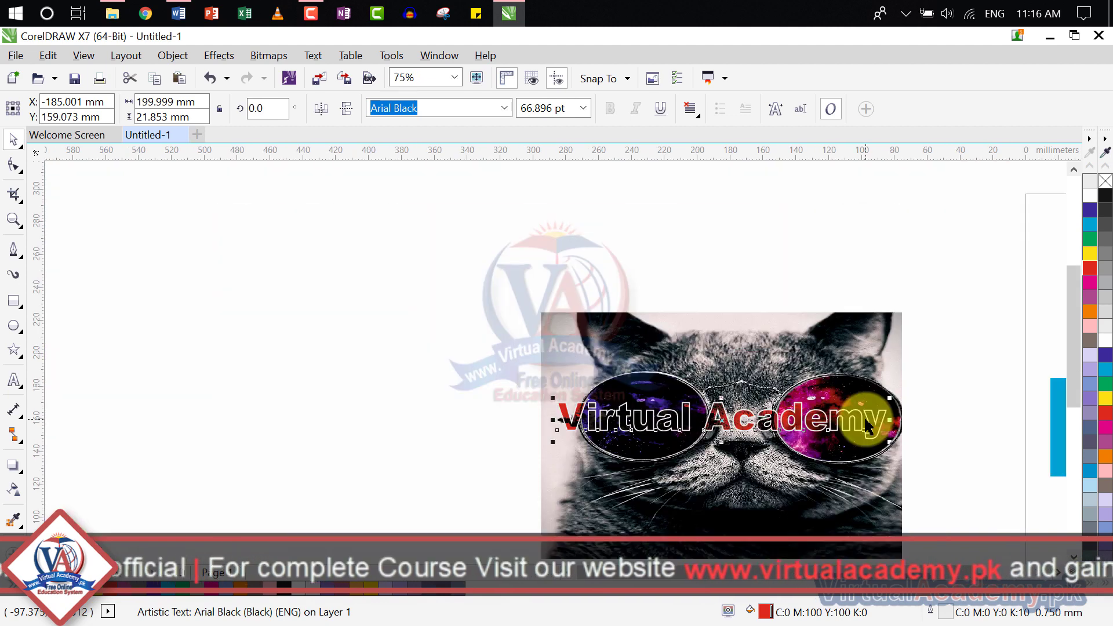
{"action": "left_click_drag", "start_coordinate": [831, 417], "coordinate": [773, 407]}
{"action": "scroll", "coordinate": [765, 410], "scroll_direction": "up", "scroll_amount": 1}
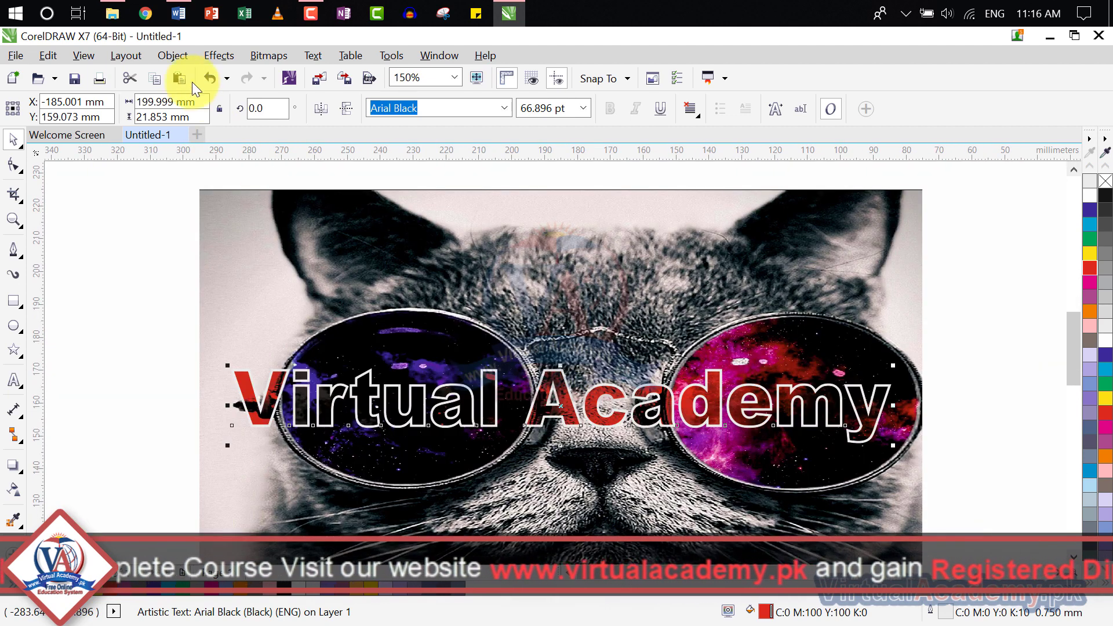
- Turn on Overprint Outline for the "Virtual Academy" text over the cat image and check its first letters up close
{"action": "left_click", "coordinate": [129, 55]}
{"action": "mouse_move", "coordinate": [162, 53]}
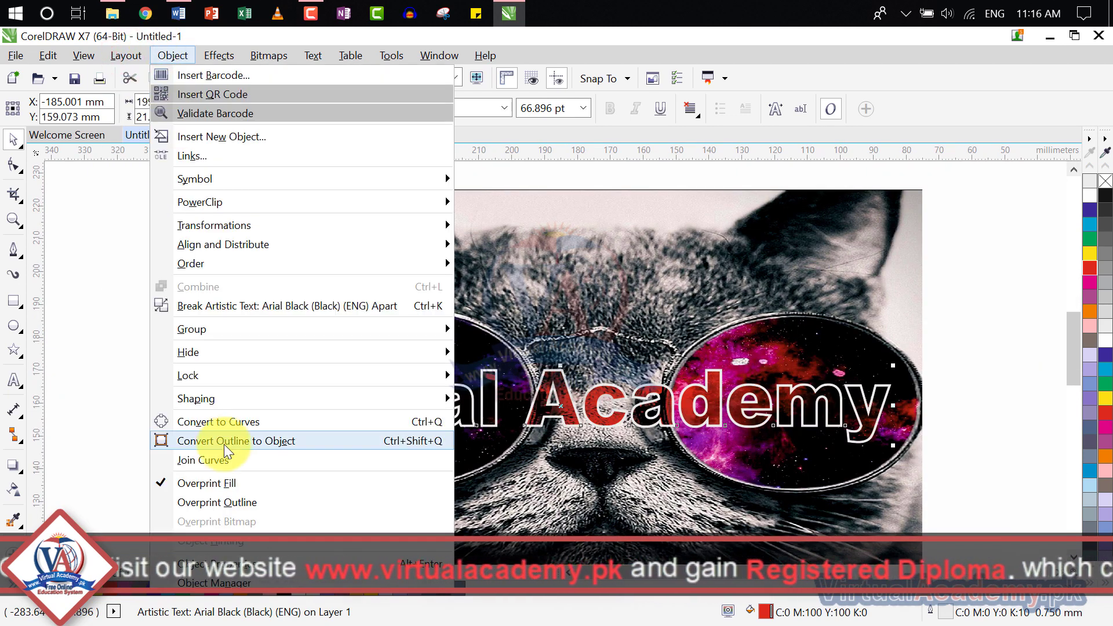
{"action": "left_click", "coordinate": [234, 503]}
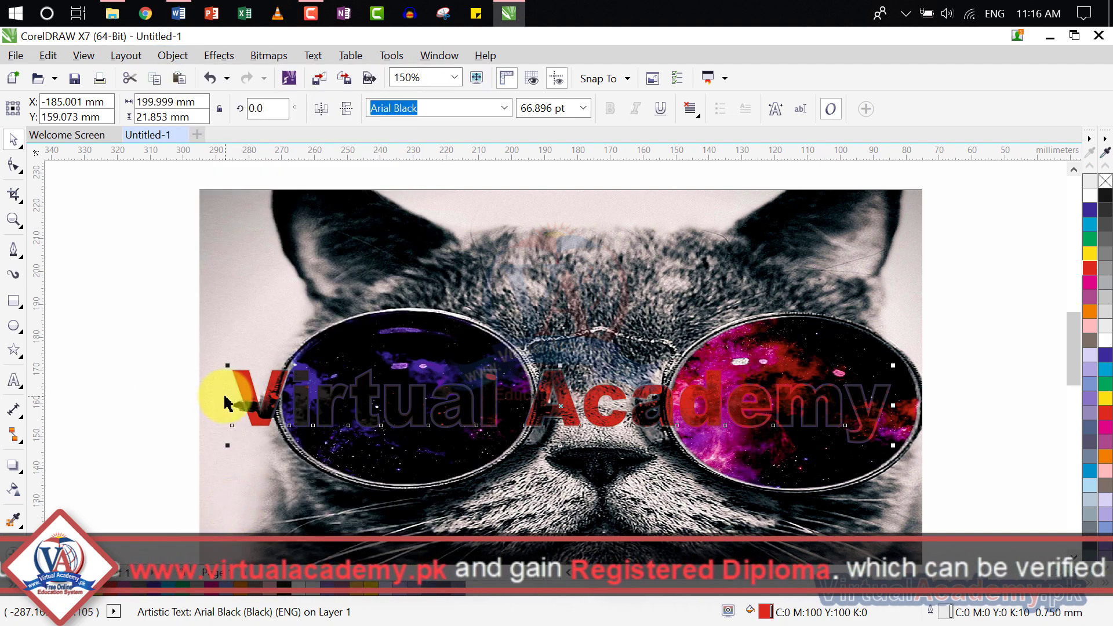
{"action": "scroll", "coordinate": [225, 403], "scroll_direction": "up", "scroll_amount": 3}
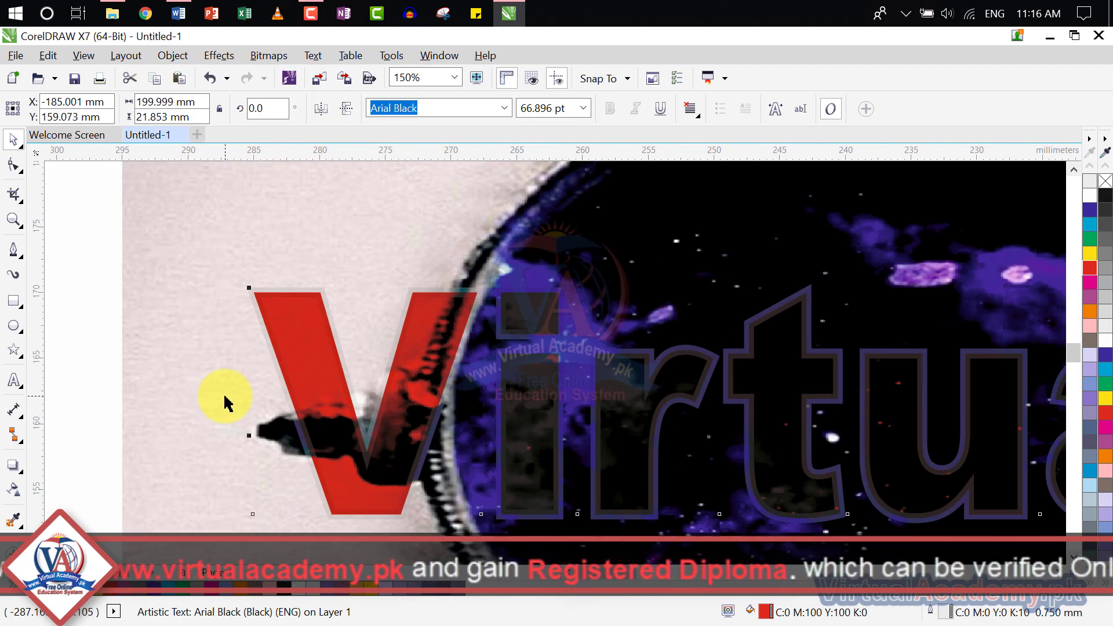
- Try green and blue outlines on the "Virtual Academy" text, ending with a purple outline of C:20 M:80 Y:0 K:20
{"action": "right_click", "coordinate": [1091, 238]}
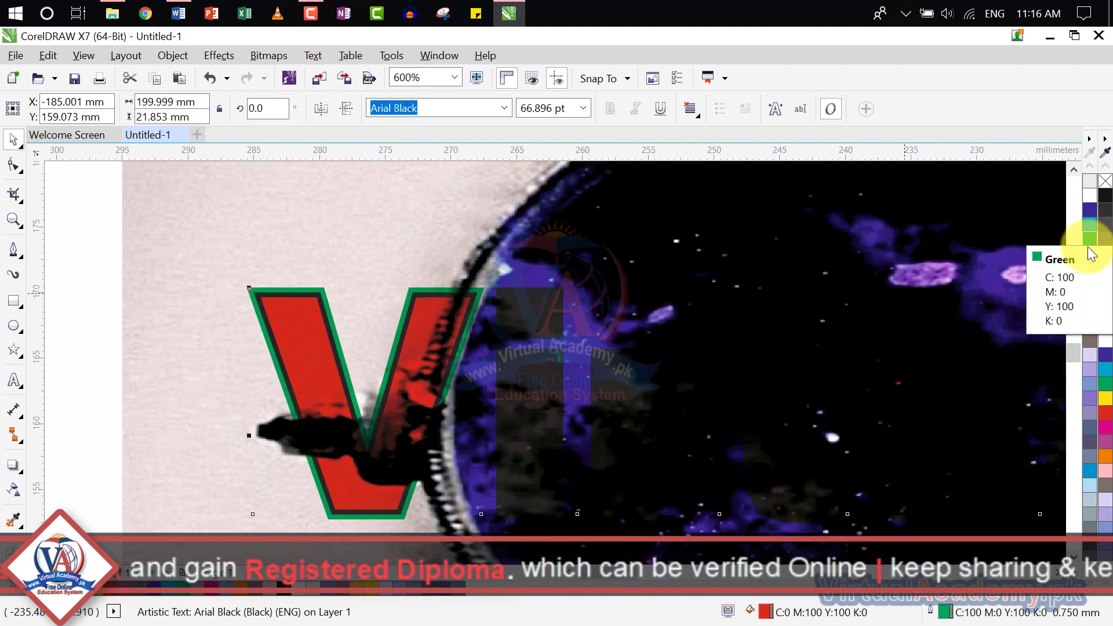
{"action": "right_click", "coordinate": [1089, 210]}
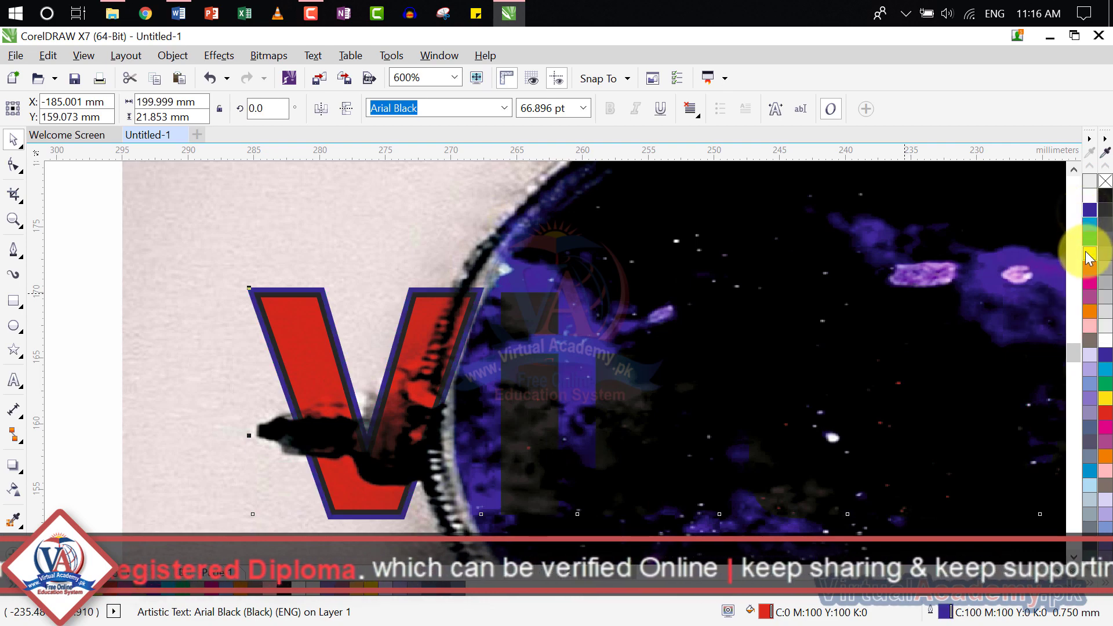
{"action": "right_click", "coordinate": [1089, 296]}
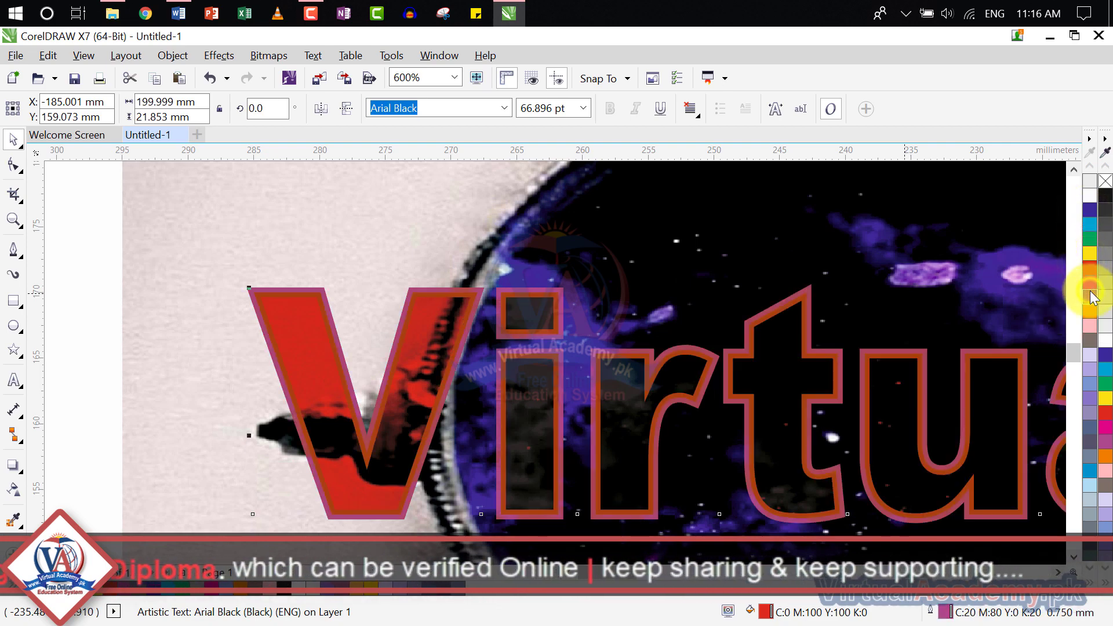
{"action": "scroll", "coordinate": [758, 316], "scroll_direction": "down", "scroll_amount": 6}
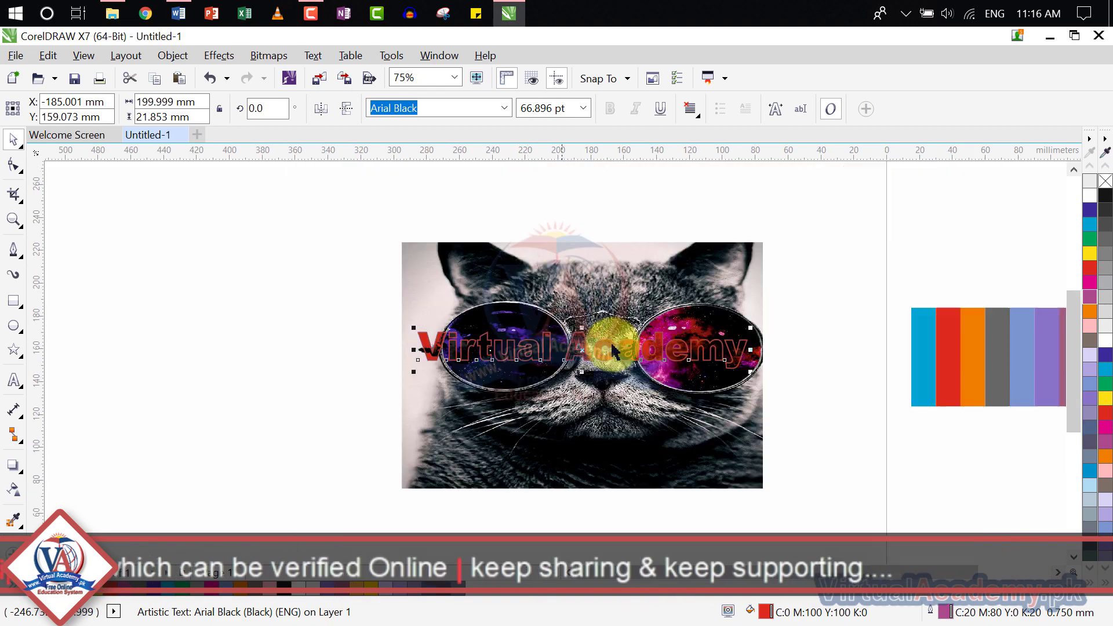
{"action": "scroll", "coordinate": [647, 357], "scroll_direction": "up", "scroll_amount": 2}
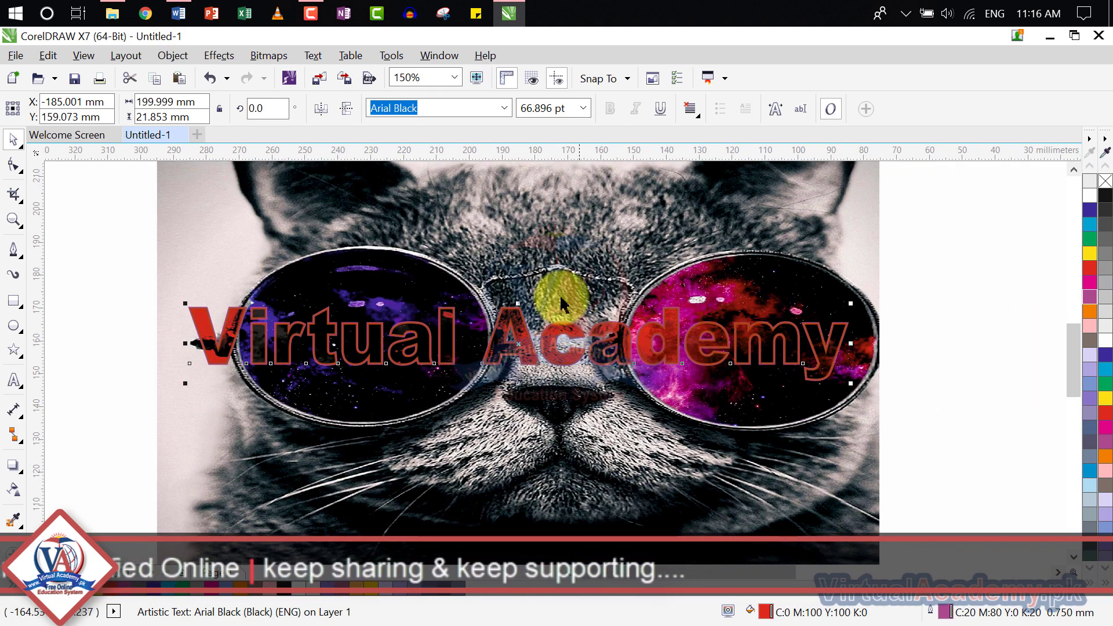
- Delete the "Virtual Academy" text and the cat image beneath it
{"action": "left_click", "coordinate": [656, 348]}
{"action": "key", "text": "Delete"}
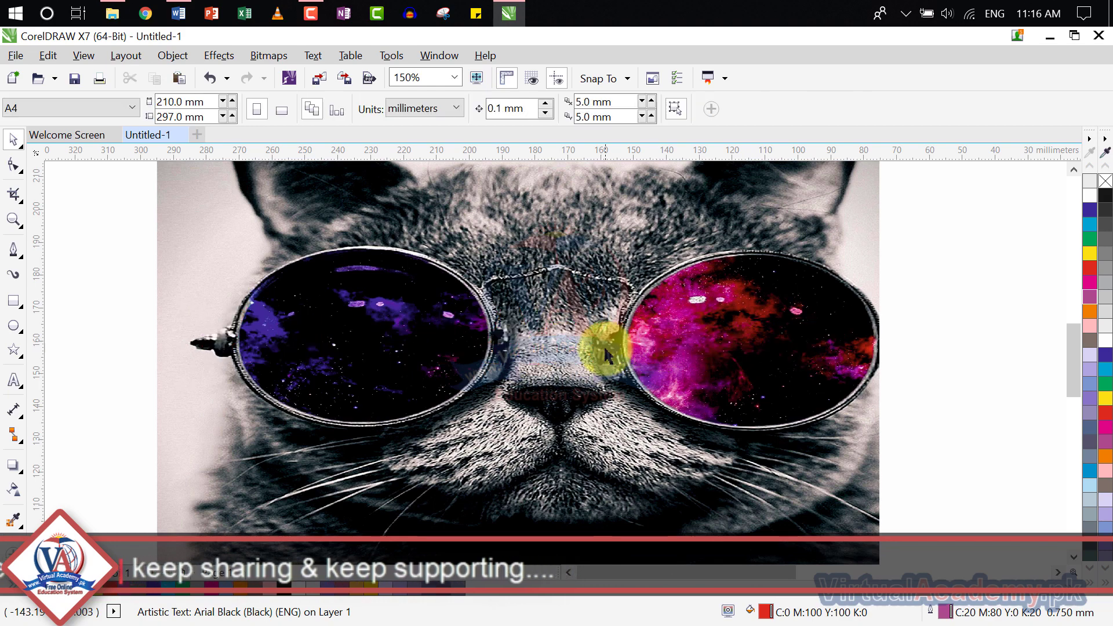
{"action": "left_click", "coordinate": [606, 343]}
{"action": "key", "text": "Delete"}
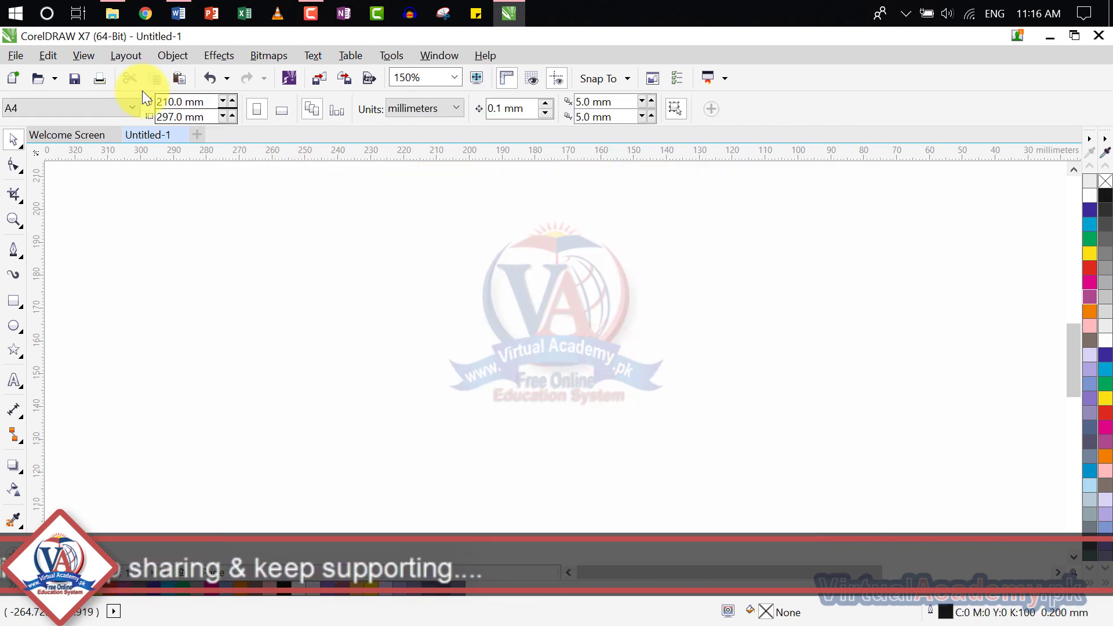
{"action": "left_click", "coordinate": [83, 55]}
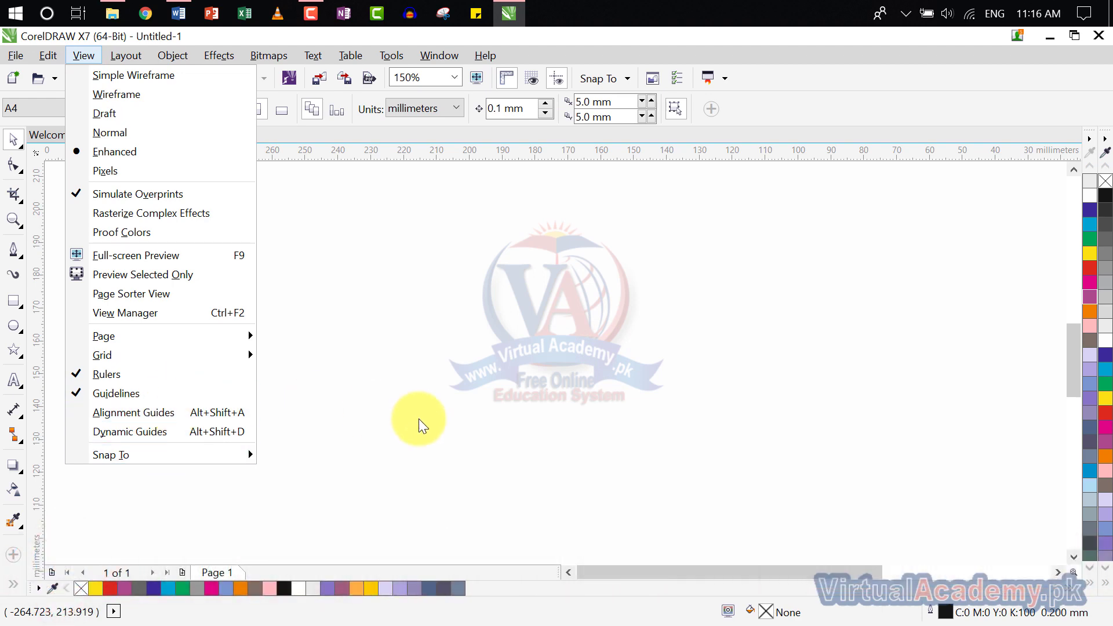
{"action": "mouse_move", "coordinate": [172, 53]}
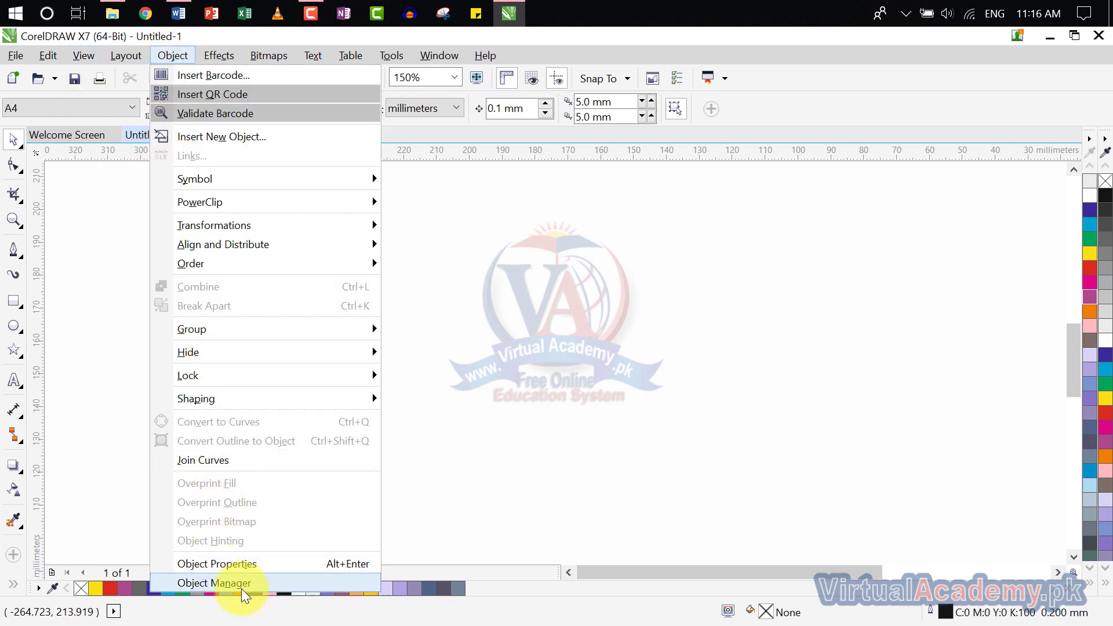
{"action": "left_click", "coordinate": [438, 461]}
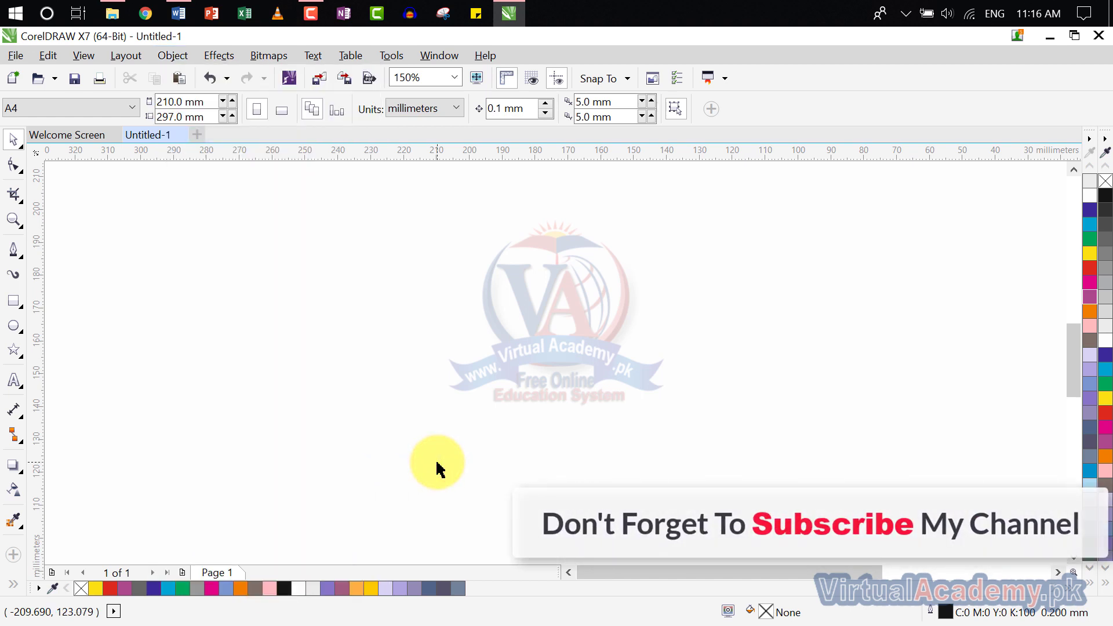
{"action": "left_click", "coordinate": [168, 56]}
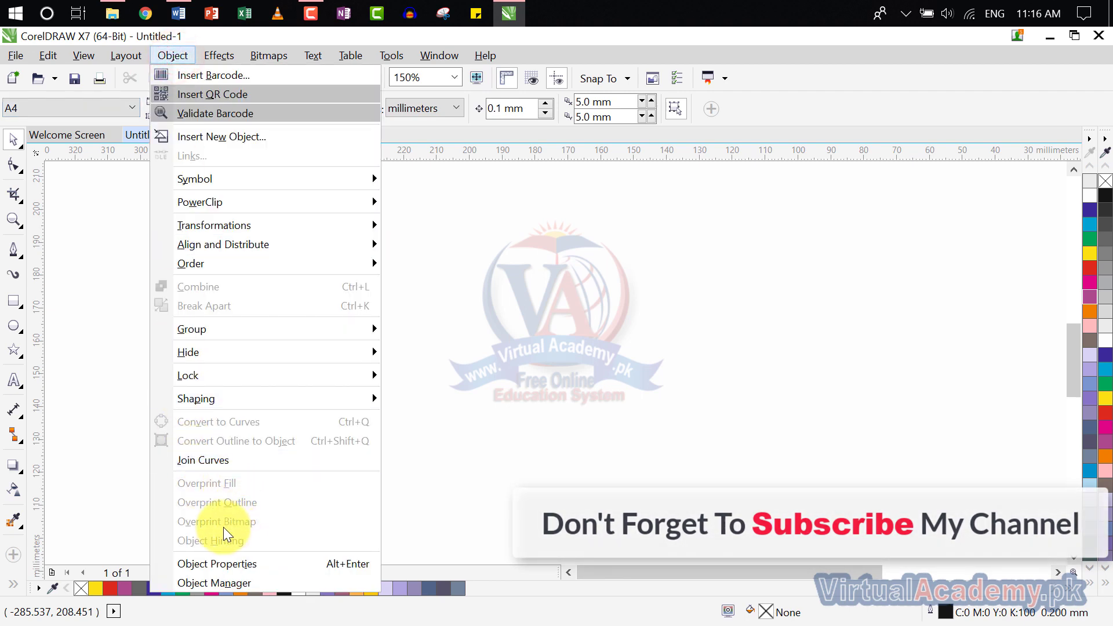
{"action": "left_click", "coordinate": [266, 58]}
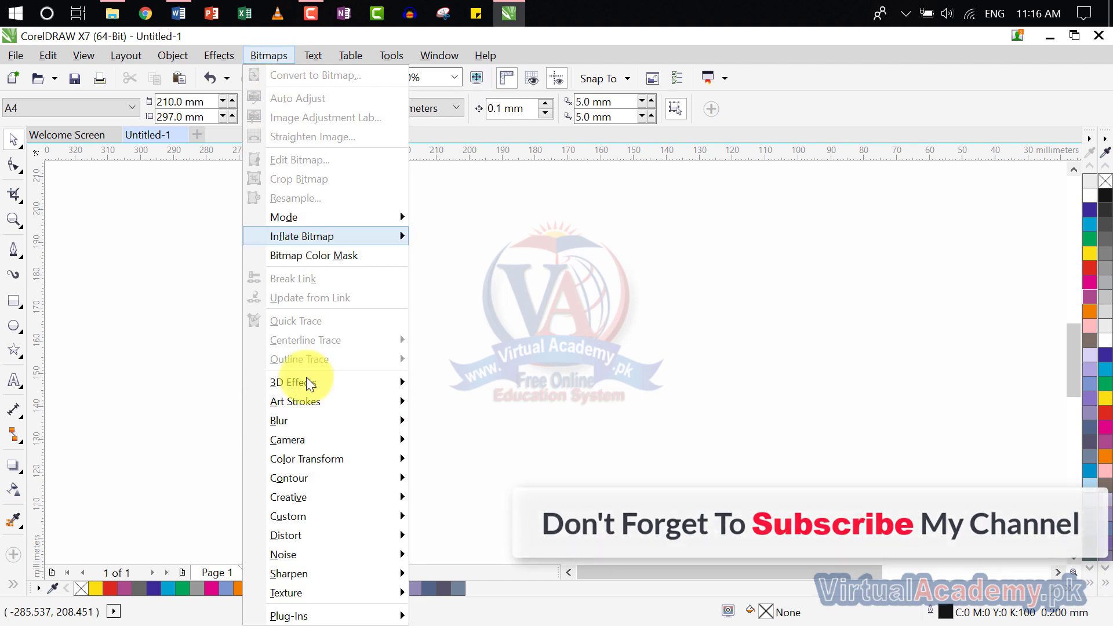
{"action": "mouse_move", "coordinate": [173, 58]}
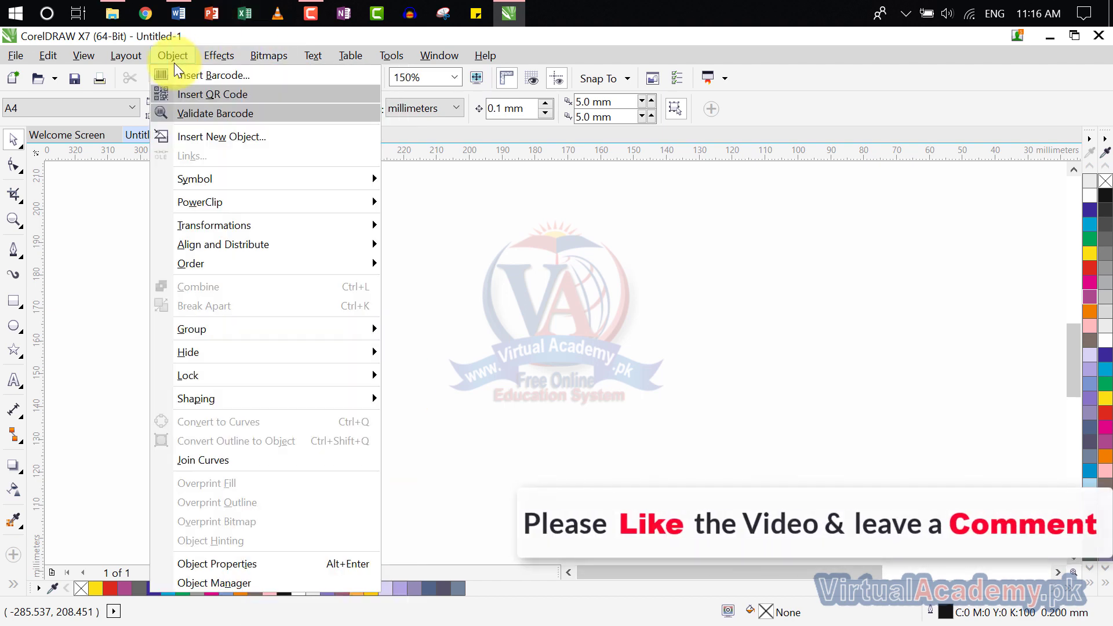
{"action": "left_click", "coordinate": [502, 305]}
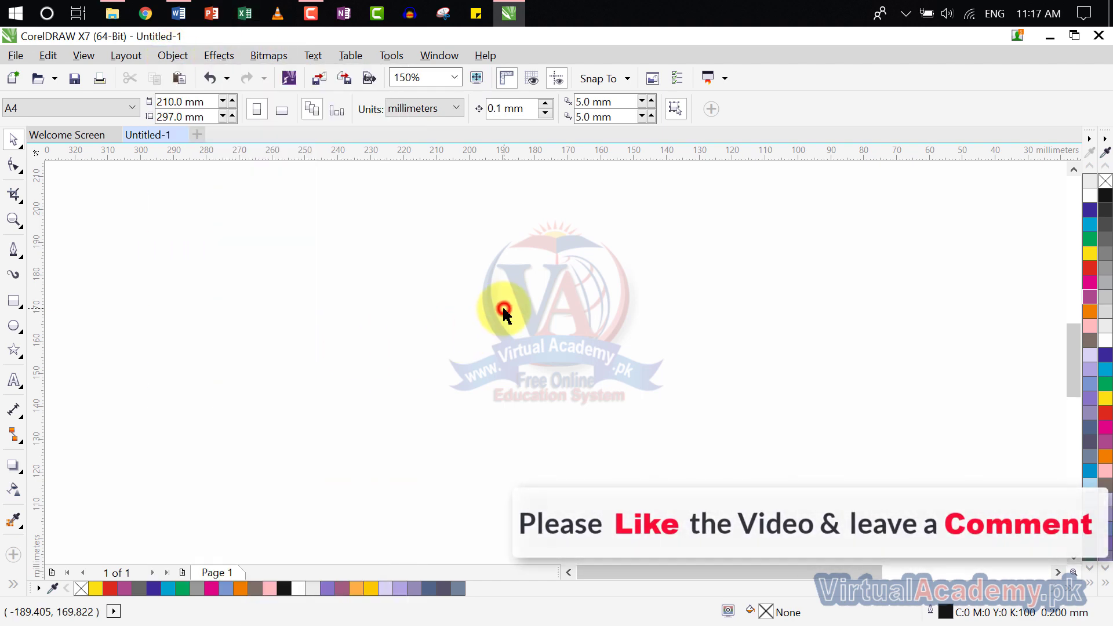
{"action": "scroll", "coordinate": [500, 310], "scroll_direction": "down", "scroll_amount": 2}
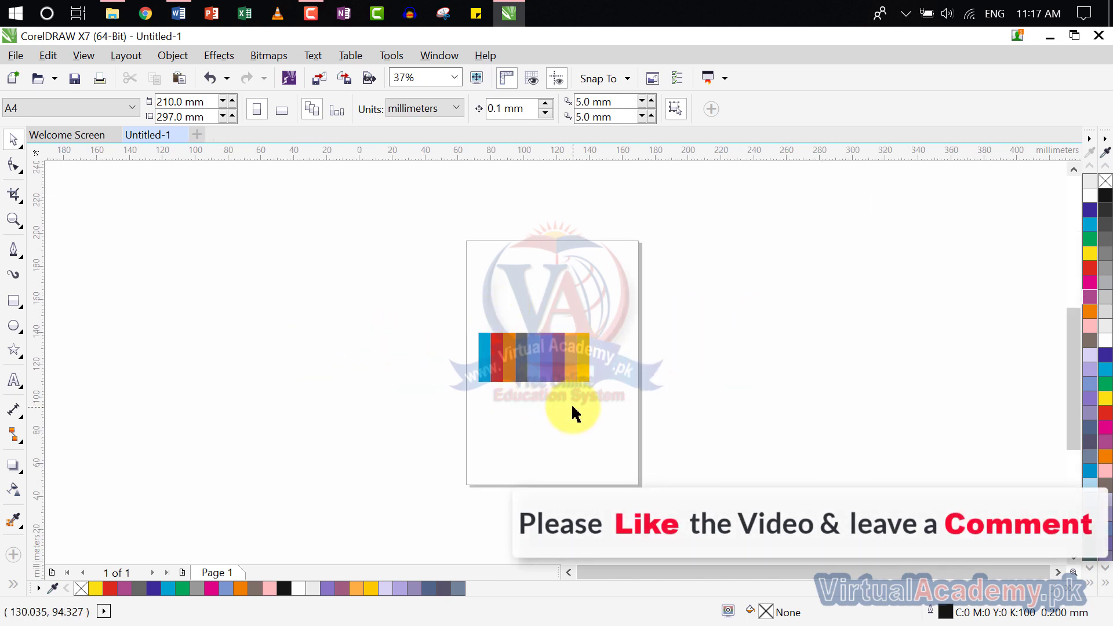
{"action": "scroll", "coordinate": [573, 411], "scroll_direction": "up", "scroll_amount": 2}
{"action": "scroll", "coordinate": [572, 440], "scroll_direction": "up", "scroll_amount": 3}
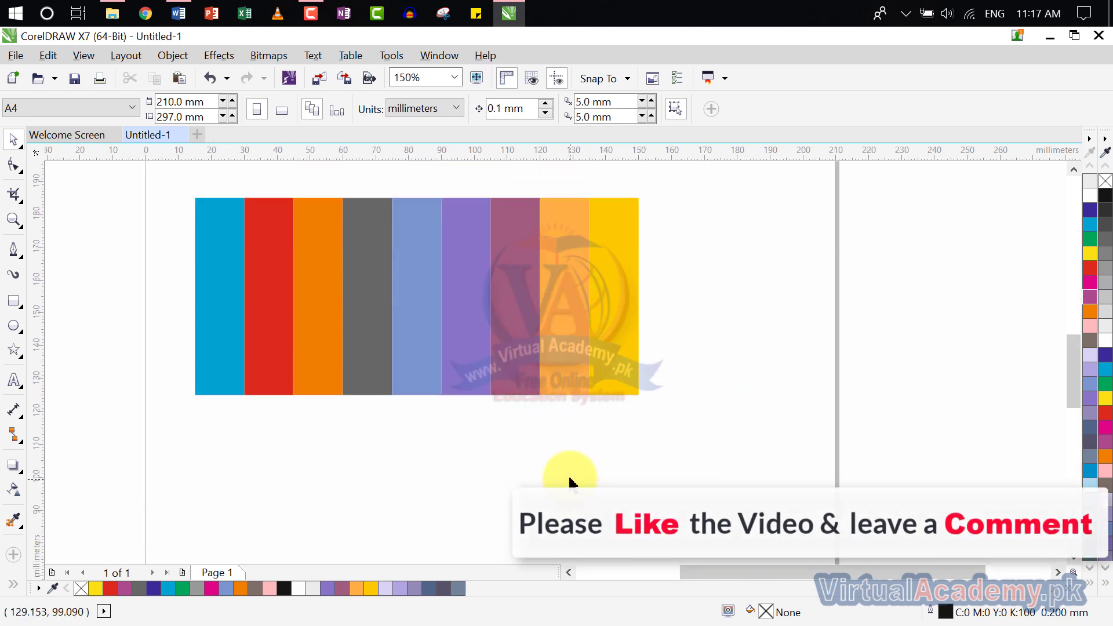